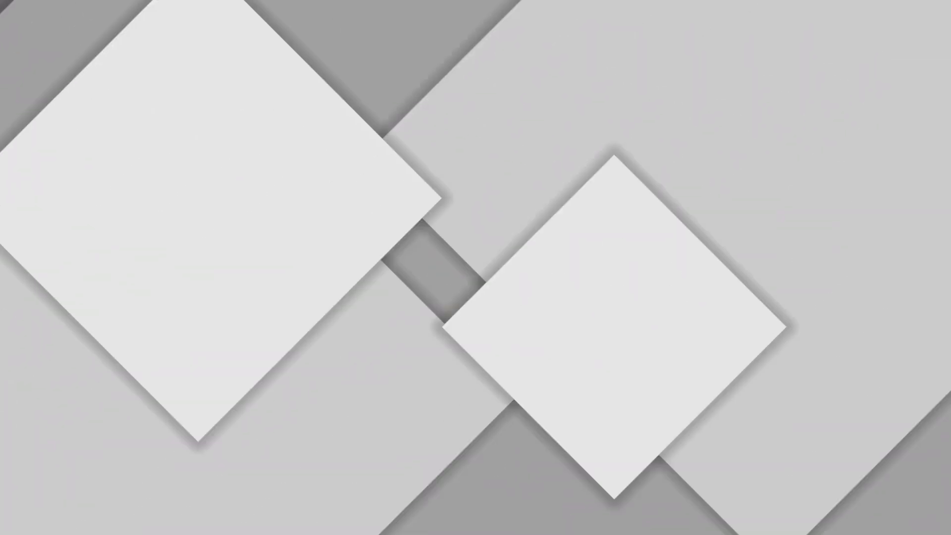
# Pan and orbit the view to frame the bookshelf
pyautogui.scroll(3, 425, 210)
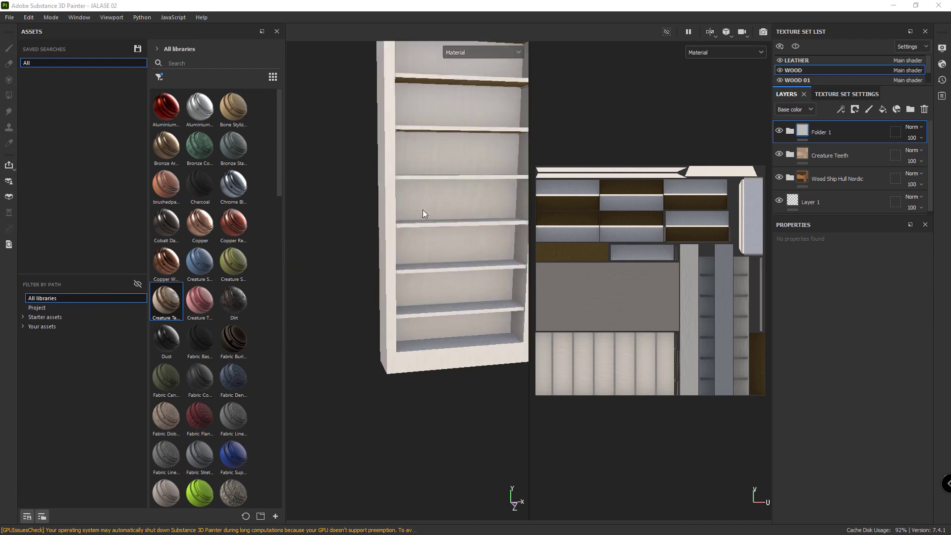
pyautogui.scroll(-2, 423, 210)
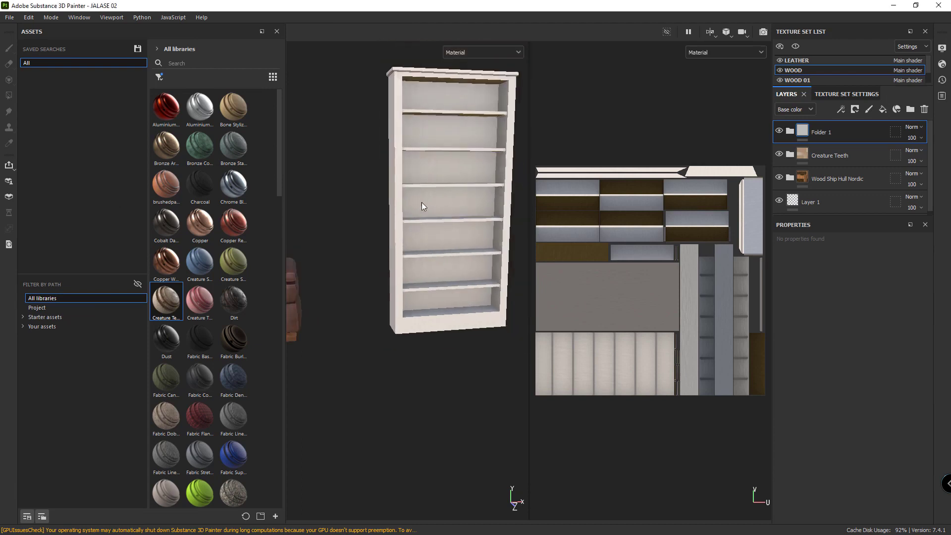
pyautogui.moveTo(421, 206)
pyautogui.mouseDown(button='middle')
pyautogui.moveTo(403, 206)
pyautogui.moveTo(374, 229)
pyautogui.mouseUp(button='middle')
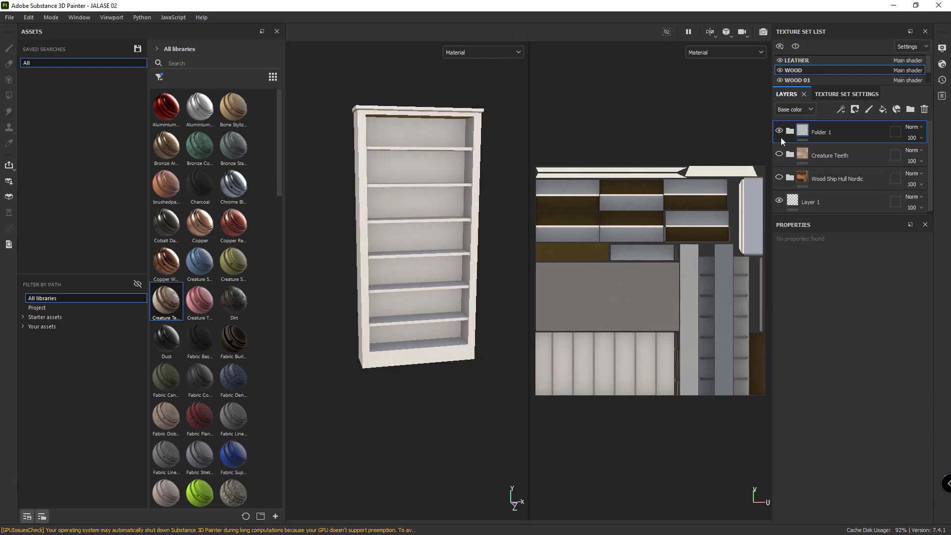
pyautogui.keyDown('alt'); pyautogui.moveTo(467, 190); pyautogui.dragTo(417, 197); pyautogui.keyUp('alt')
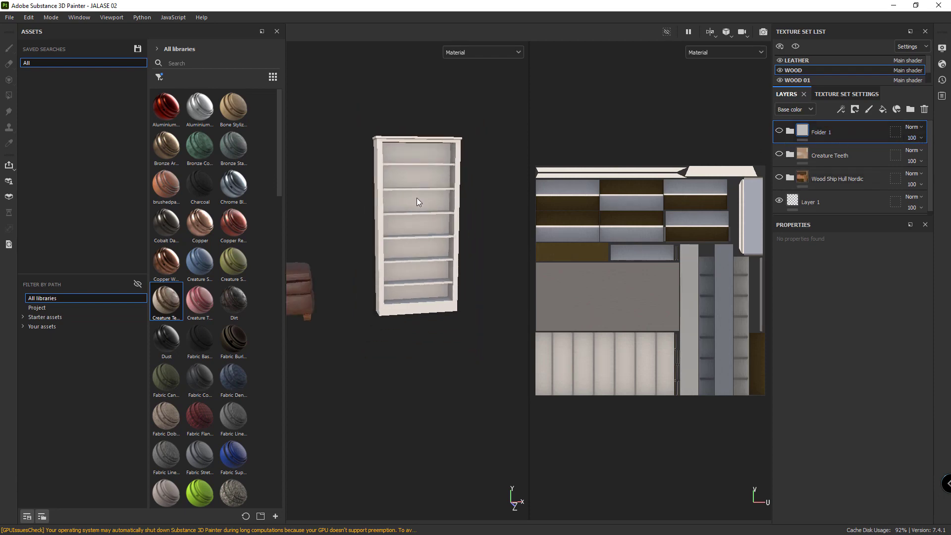
pyautogui.scroll(3, 415, 198)
pyautogui.scroll(-3, 407, 158)
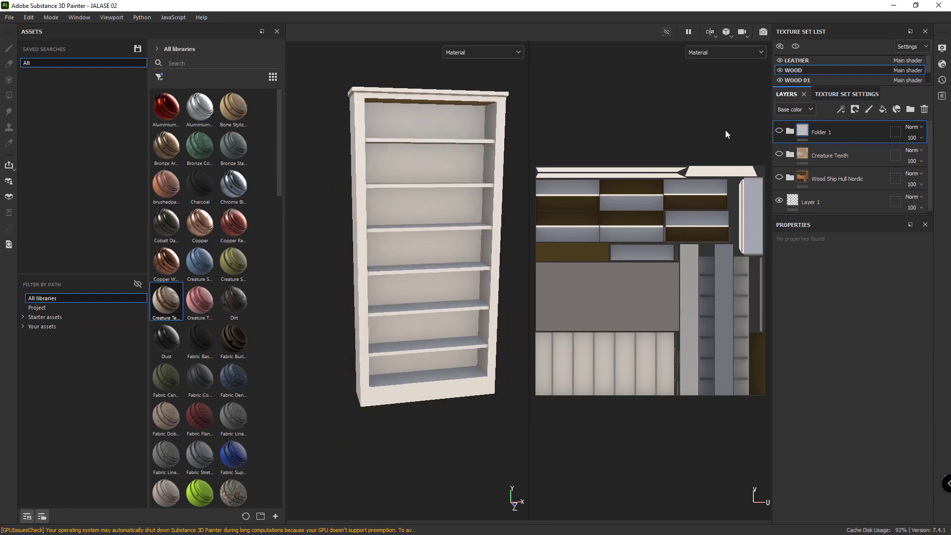
# Add a red test fill layer above Folder 1, then delete it
pyautogui.click(883, 109)
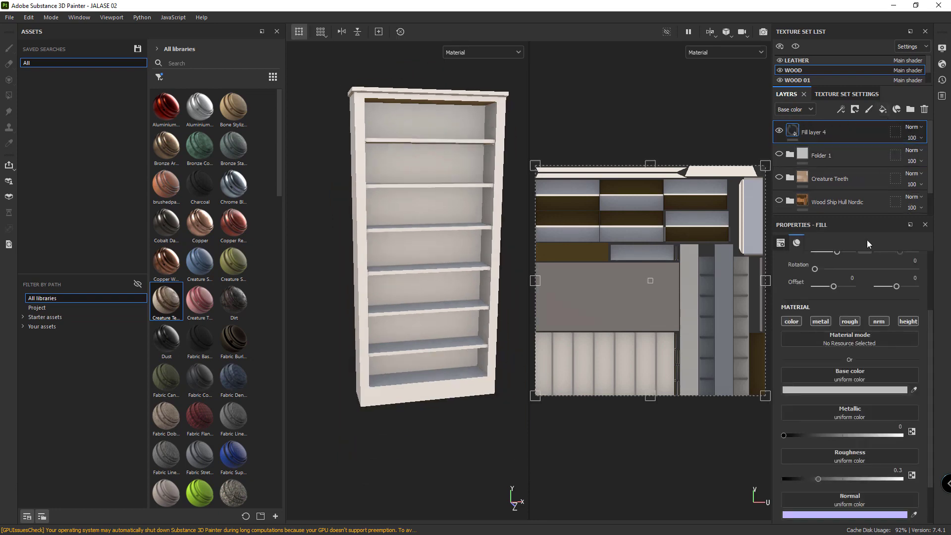
pyautogui.click(849, 391)
pyautogui.click(821, 323)
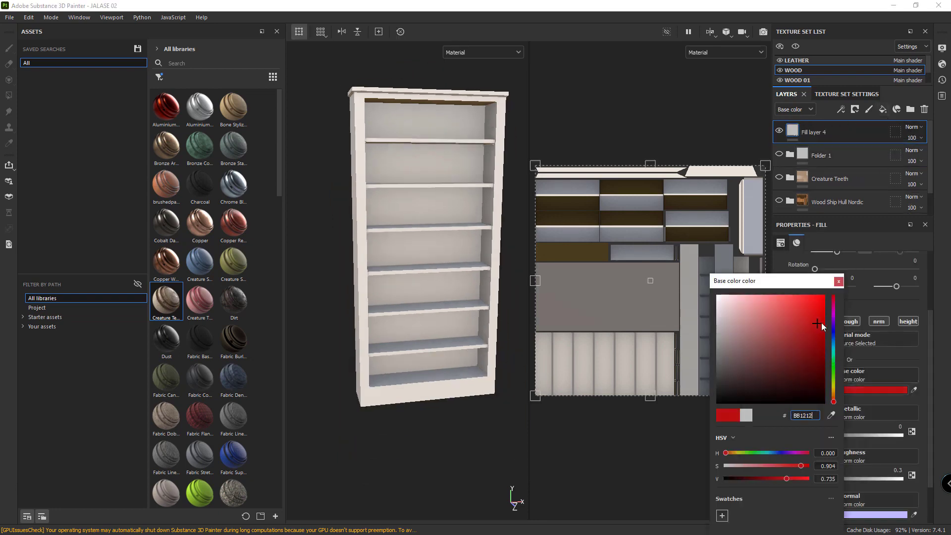
pyautogui.click(838, 280)
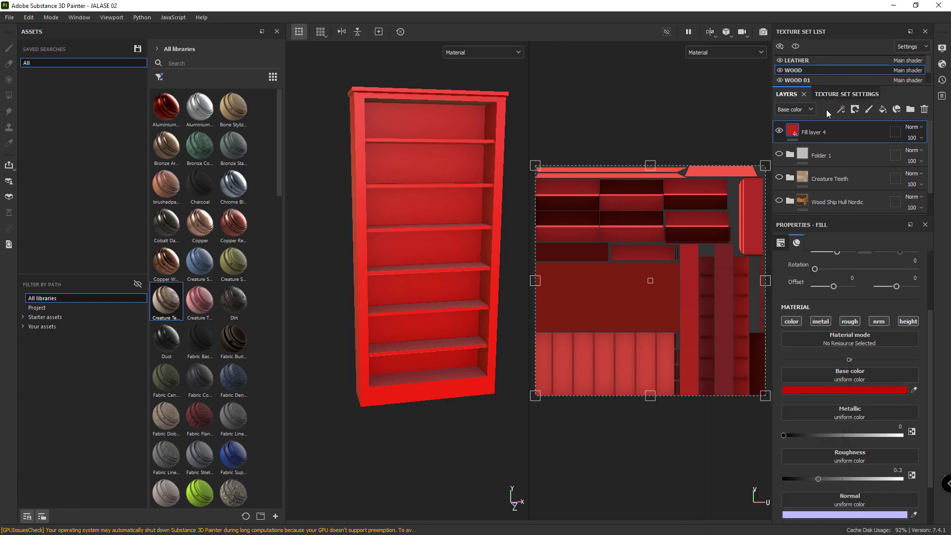
pyautogui.press('Delete')
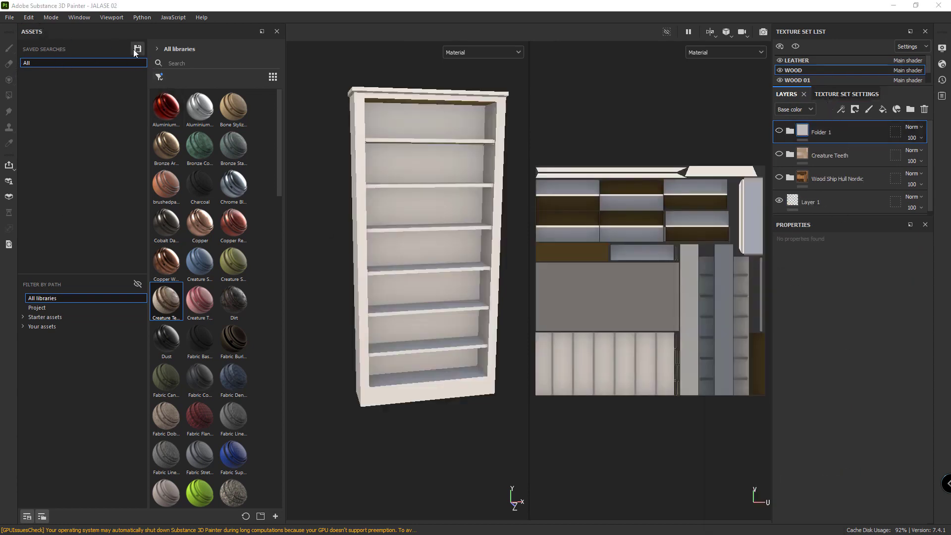
# Filter the asset library, try Fabric Soft Denim on the bookshelf, then undo it
pyautogui.click(159, 77)
pyautogui.click(169, 102)
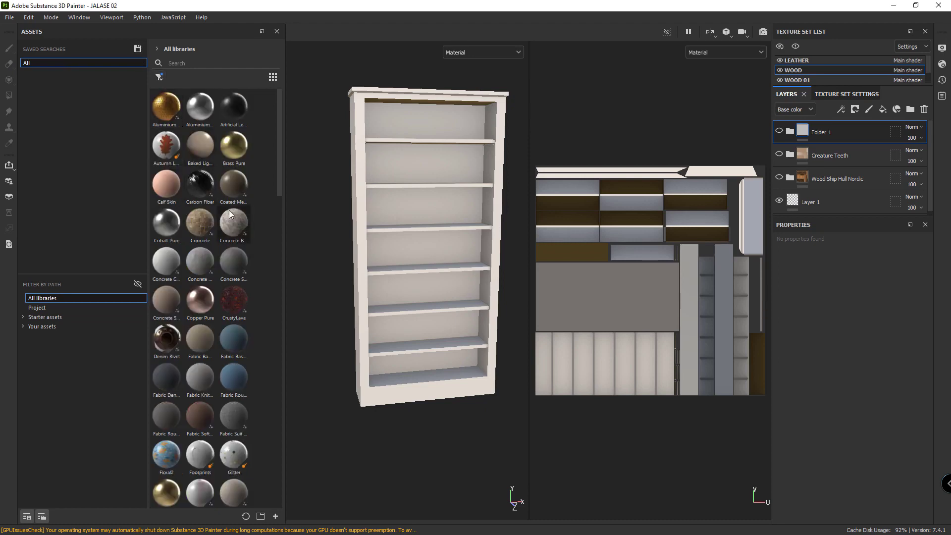
pyautogui.scroll(-3, 203, 243)
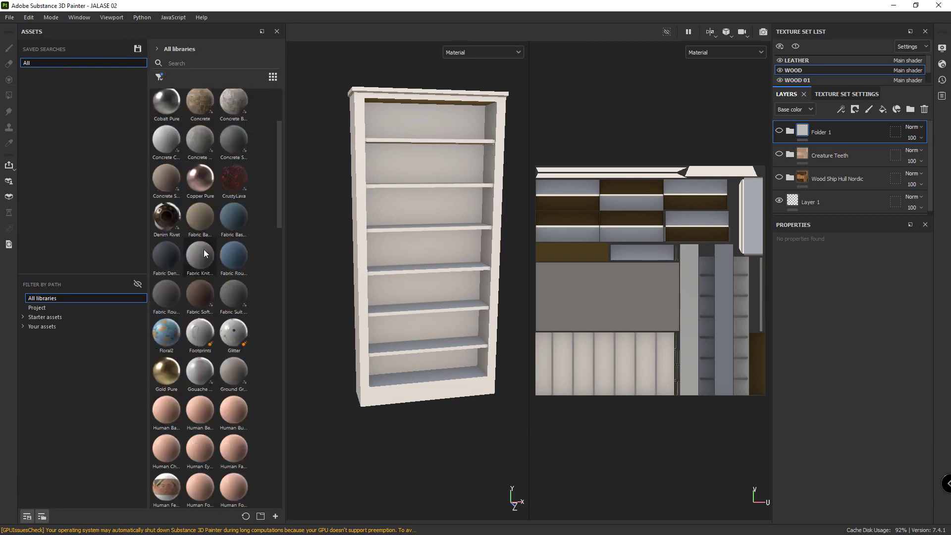
pyautogui.moveTo(203, 278)
pyautogui.mouseDown()
pyautogui.moveTo(461, 180)
pyautogui.moveTo(432, 195)
pyautogui.mouseUp()
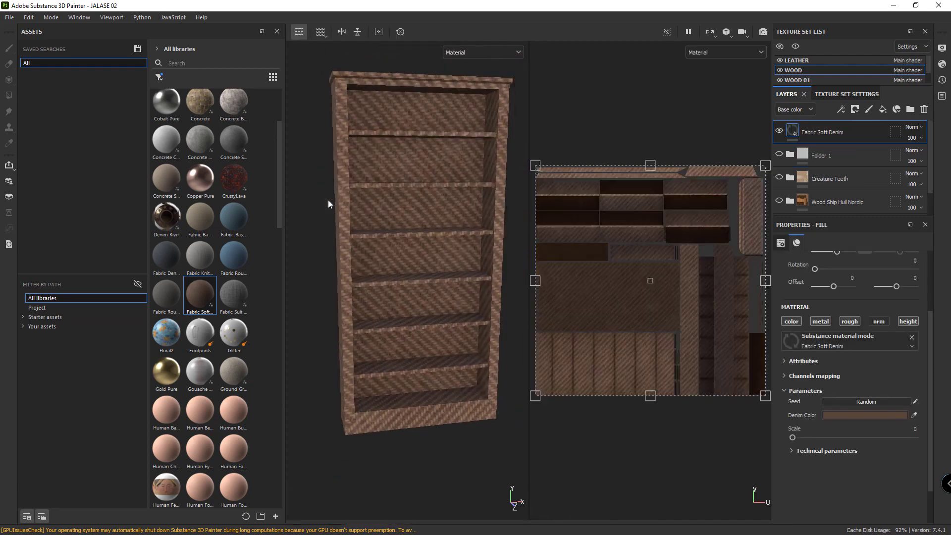
pyautogui.scroll(-8, 175, 237)
pyautogui.scroll(-6, 169, 240)
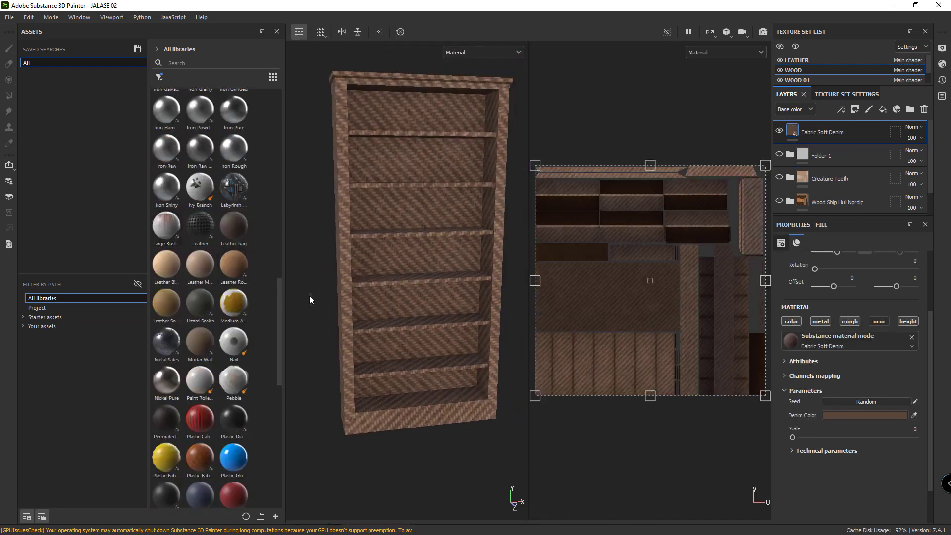
pyautogui.hotkey('ctrl', 'z')
# Apply the Wood Rough material to the bookshelf and orbit to inspect the wood
pyautogui.scroll(-5, 212, 274)
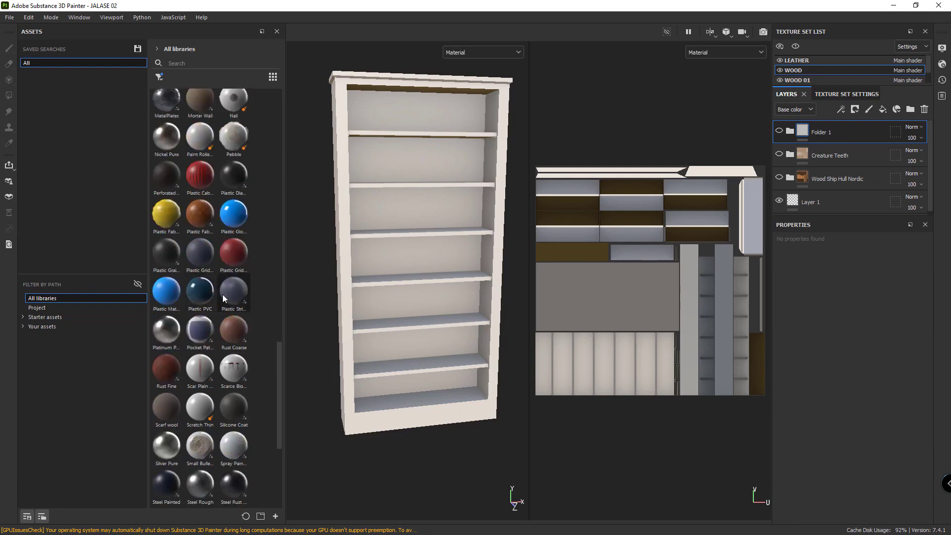
pyautogui.scroll(-3, 222, 294)
pyautogui.scroll(-3, 222, 297)
pyautogui.moveTo(234, 372)
pyautogui.mouseDown()
pyautogui.moveTo(382, 233)
pyautogui.moveTo(198, 347)
pyautogui.mouseUp()
pyautogui.moveTo(161, 413); pyautogui.dragTo(358, 304)
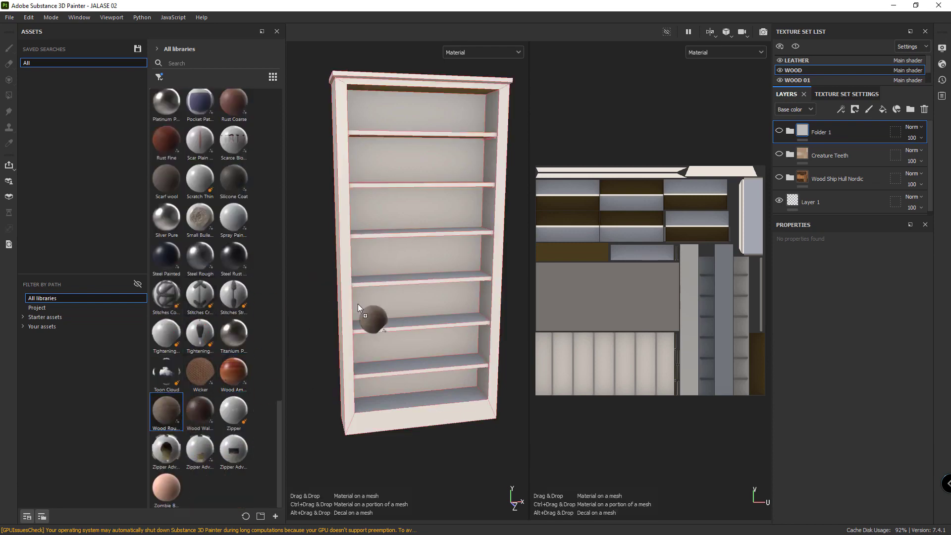
pyautogui.moveTo(371, 268)
pyautogui.mouseDown()
pyautogui.moveTo(392, 297)
pyautogui.moveTo(437, 252)
pyautogui.moveTo(374, 221)
pyautogui.mouseUp()
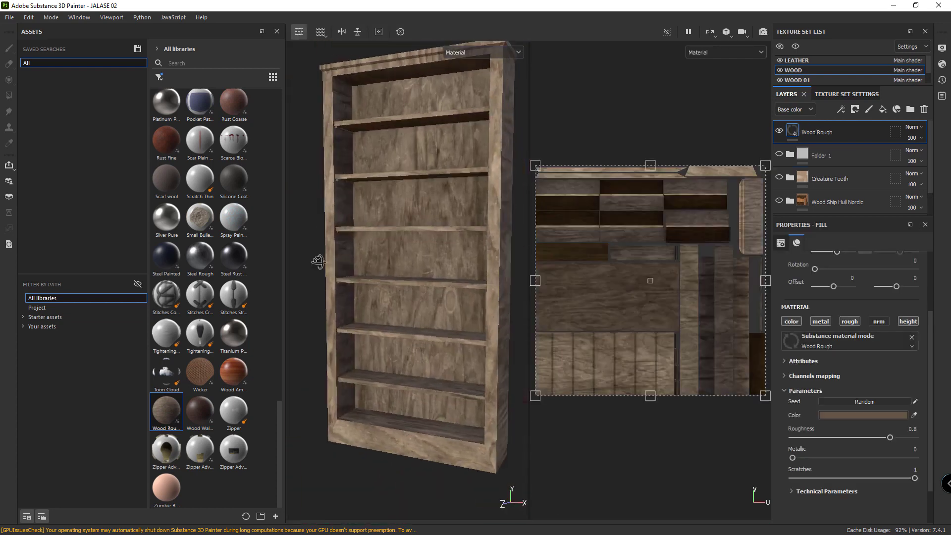
pyautogui.keyDown('alt'); pyautogui.moveTo(441, 182); pyautogui.dragTo(451, 219); pyautogui.keyUp('alt')
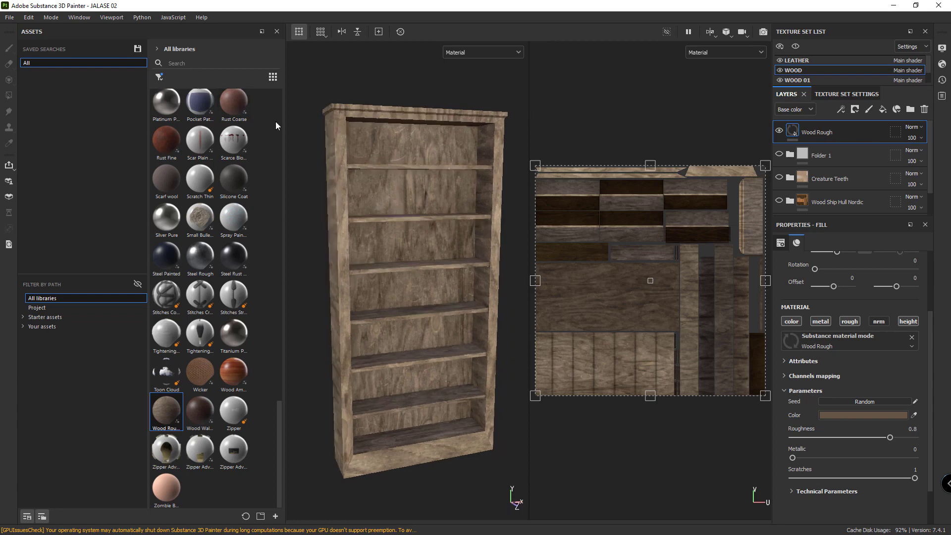
pyautogui.keyDown('alt'); pyautogui.moveTo(360, 350); pyautogui.dragTo(365, 259); pyautogui.keyUp('alt')
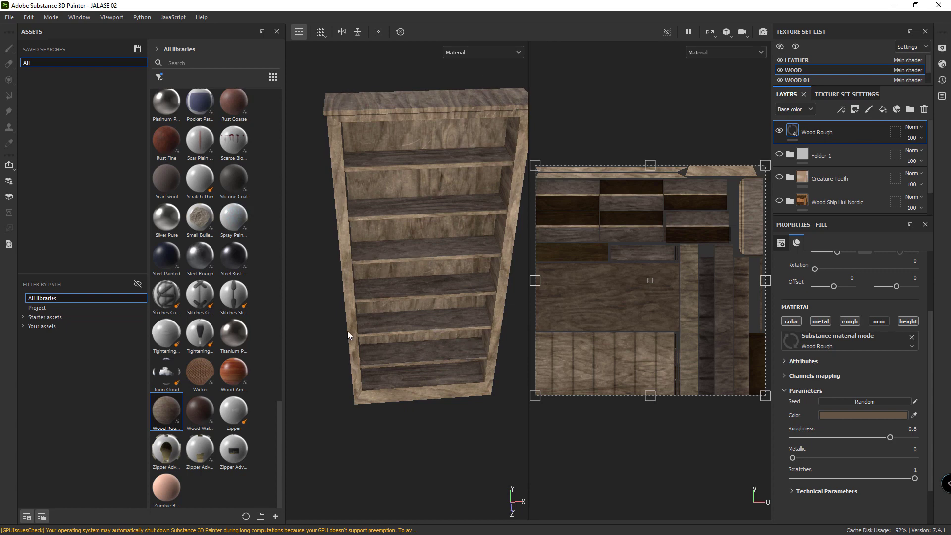
pyautogui.moveTo(348, 336)
pyautogui.keyDown('alt'); pyautogui.mouseDown()
pyautogui.moveTo(356, 307)
pyautogui.moveTo(414, 272)
pyautogui.moveTo(516, 259)
pyautogui.moveTo(355, 271)
pyautogui.mouseUp(); pyautogui.keyUp('alt')
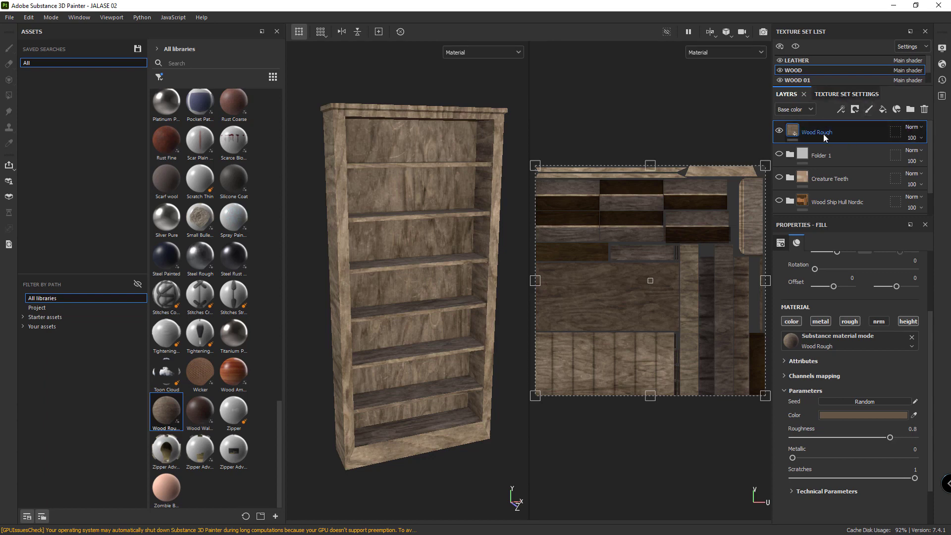
# Choose Add black mask on the Wood Rough layer to hide the wood
pyautogui.click(855, 109)
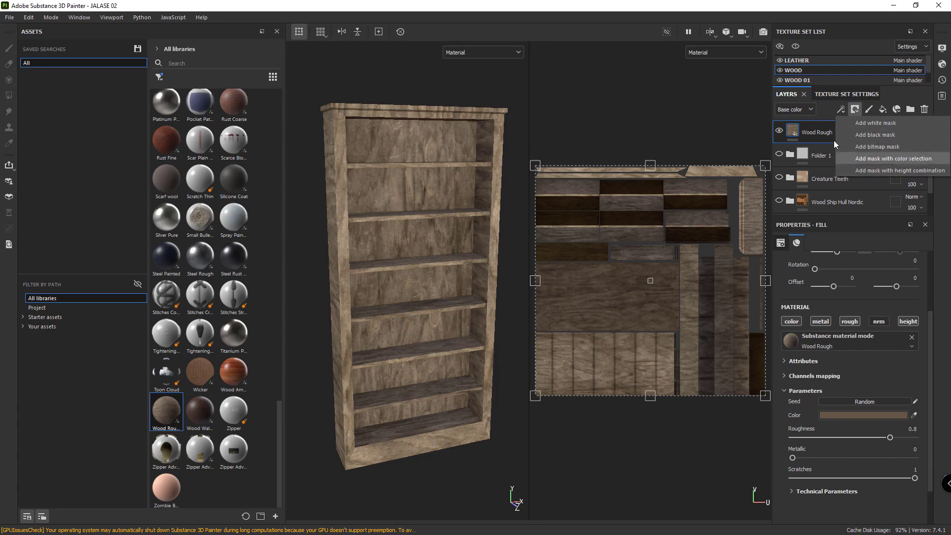
pyautogui.click(813, 129)
pyautogui.click(855, 111)
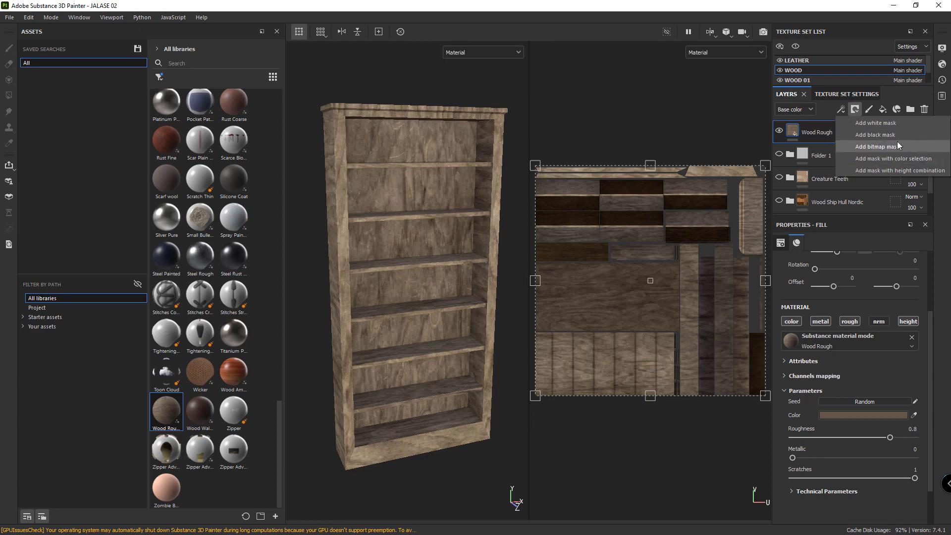
pyautogui.click(875, 135)
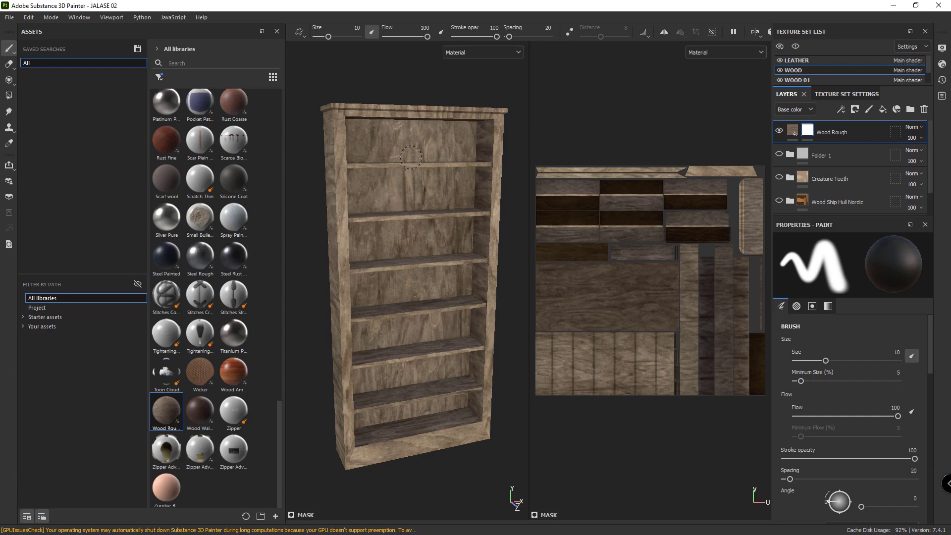
pyautogui.click(853, 110)
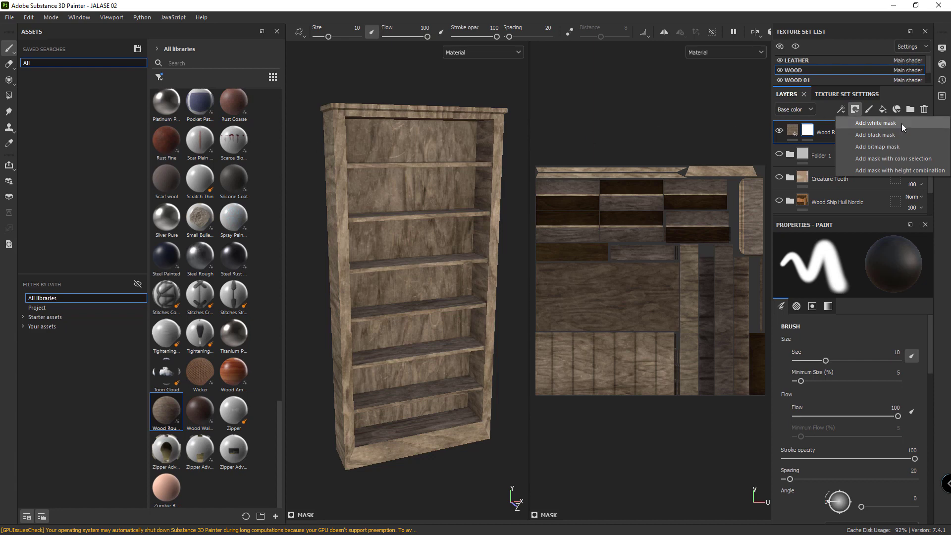
pyautogui.click(875, 133)
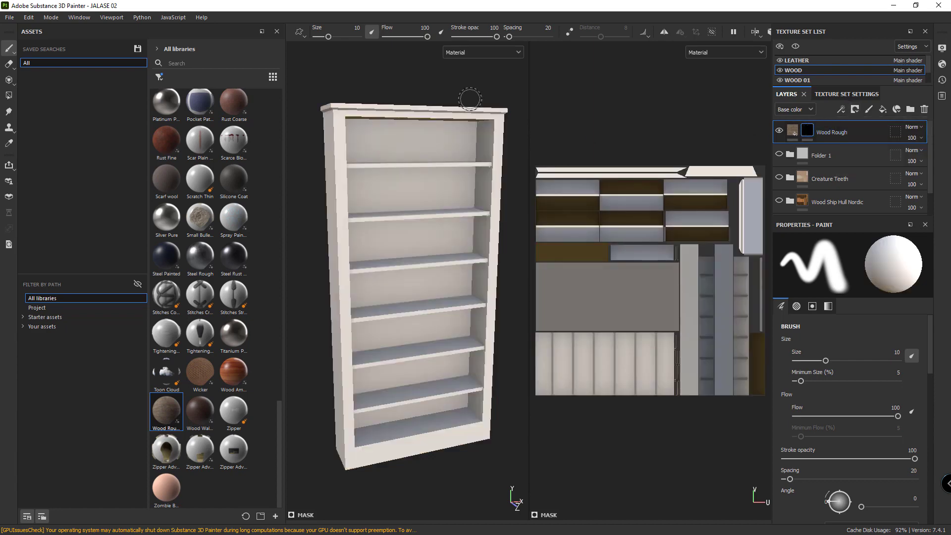
# Set the mask paint grayscale value to white (1), toggling with X
pyautogui.keyDown('alt'); pyautogui.moveTo(416, 158); pyautogui.dragTo(406, 195); pyautogui.keyUp('alt')
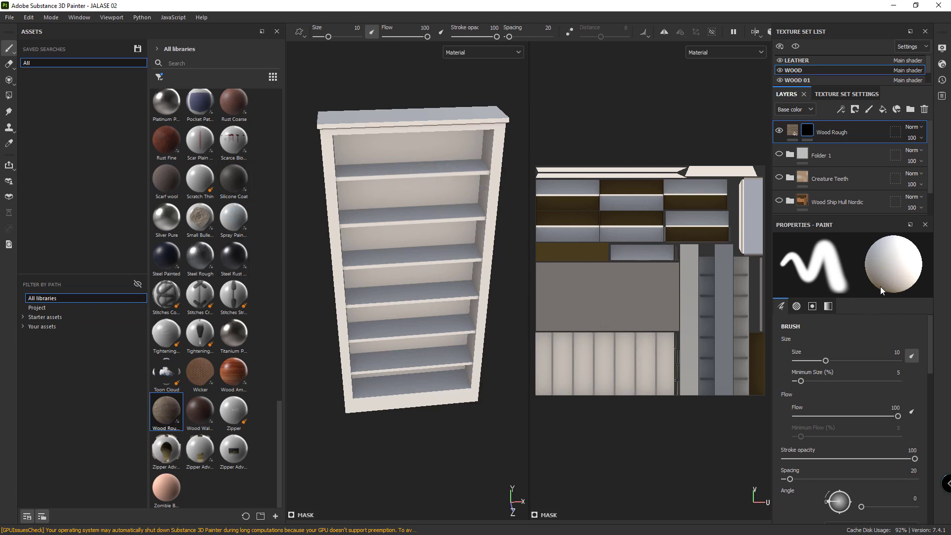
pyautogui.scroll(-3, 847, 361)
pyautogui.scroll(-3, 847, 361)
pyautogui.scroll(-3, 847, 361)
pyautogui.scroll(-2, 846, 361)
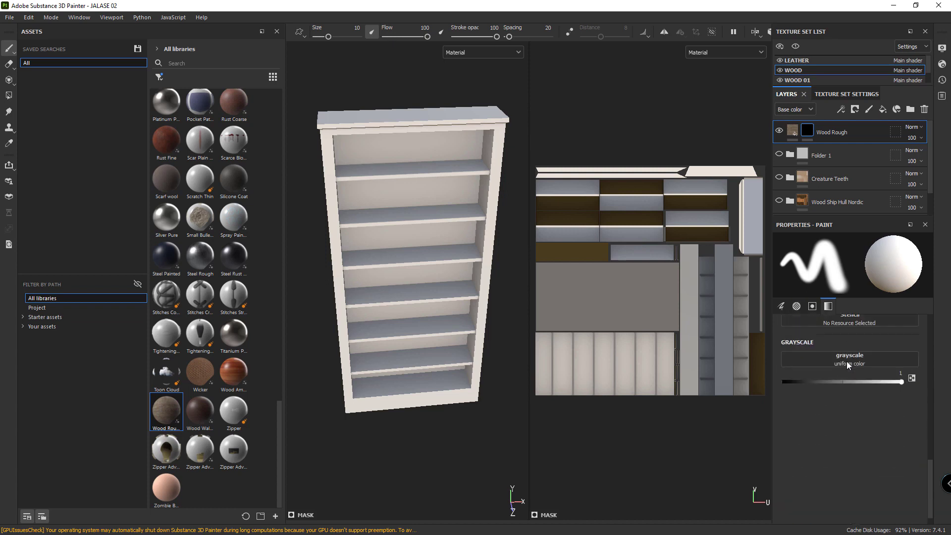
pyautogui.moveTo(901, 382); pyautogui.dragTo(882, 382)
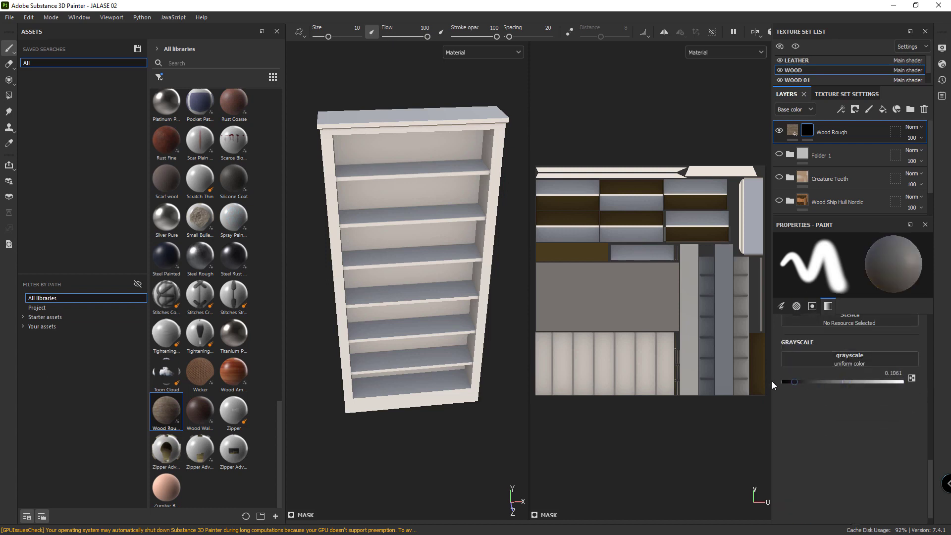
pyautogui.click(912, 378)
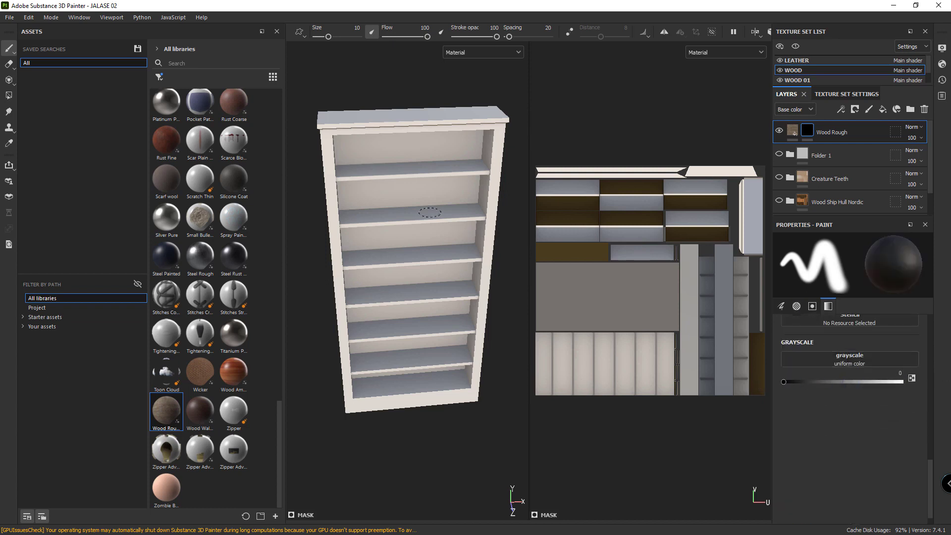
pyautogui.press('x')
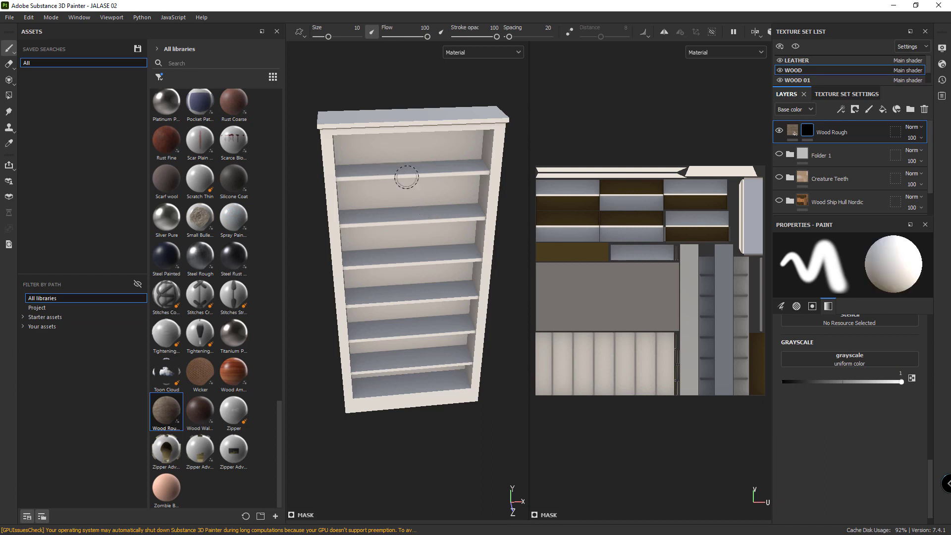
pyautogui.press('x')
pyautogui.press('x')
pyautogui.press('x')
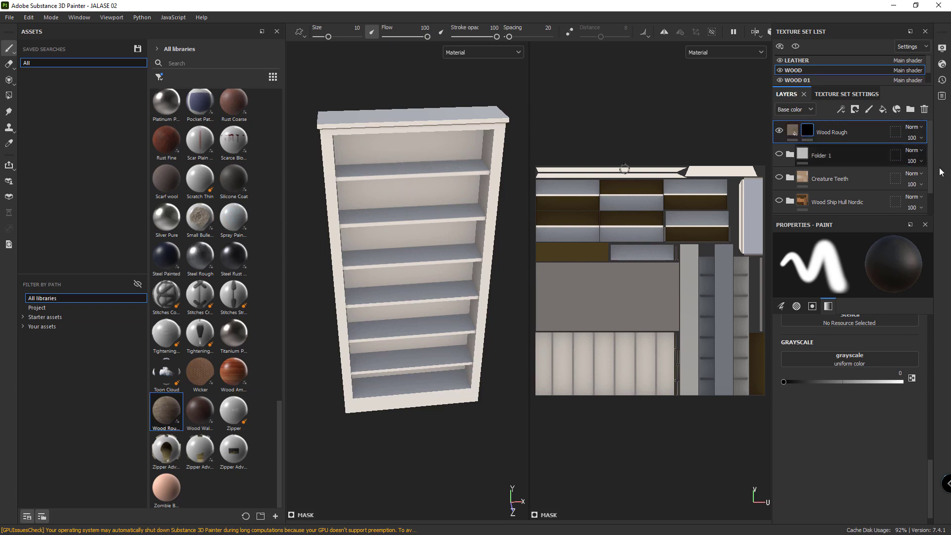
pyautogui.press('x')
# Paint and undo test strokes on the shelf and UV view, then zoom in on the shelves
pyautogui.moveTo(485, 163)
pyautogui.mouseDown()
pyautogui.moveTo(361, 171)
pyautogui.moveTo(389, 179)
pyautogui.moveTo(367, 181)
pyautogui.mouseUp()
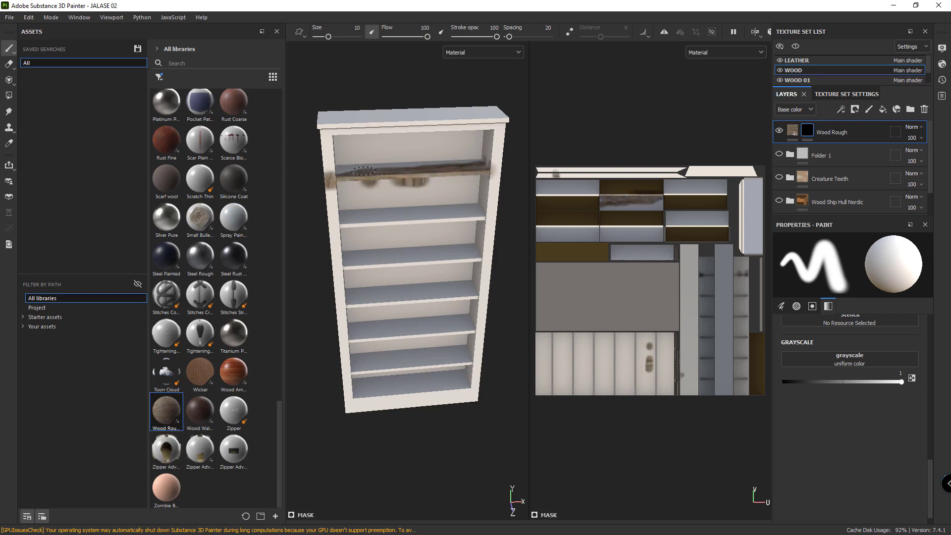
pyautogui.scroll(5, 464, 178)
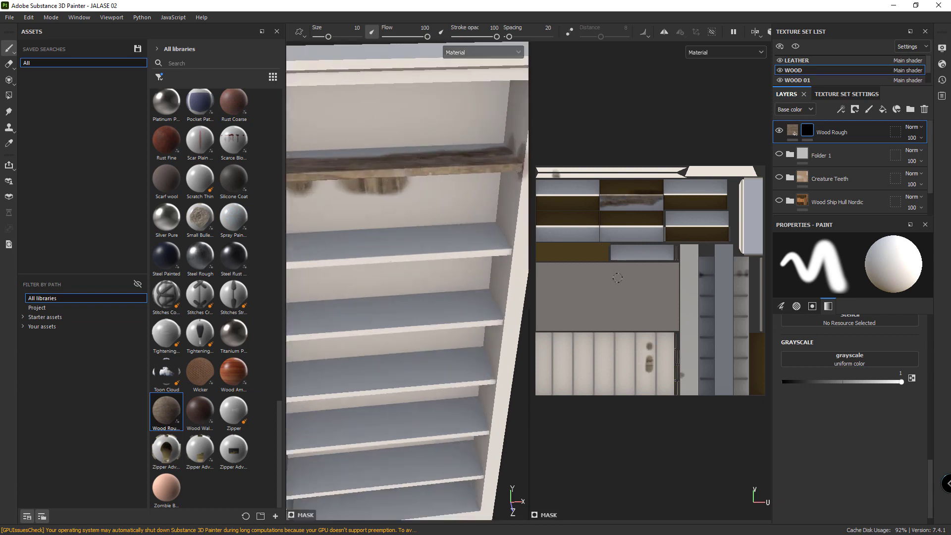
pyautogui.hotkey('ctrl', 'z')
pyautogui.moveTo(623, 289); pyautogui.dragTo(604, 276)
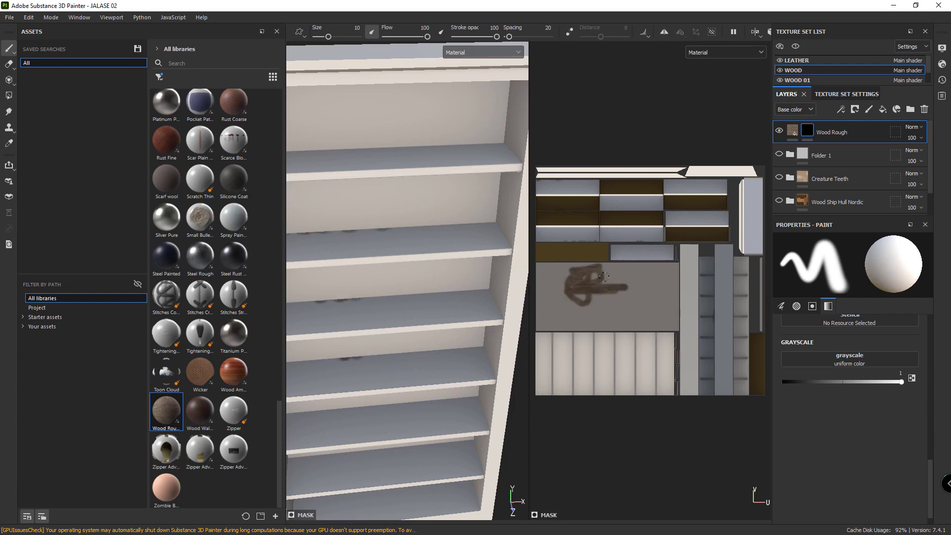
pyautogui.hotkey('ctrl', 'z')
pyautogui.scroll(-3, 616, 272)
pyautogui.scroll(-3, 342, 255)
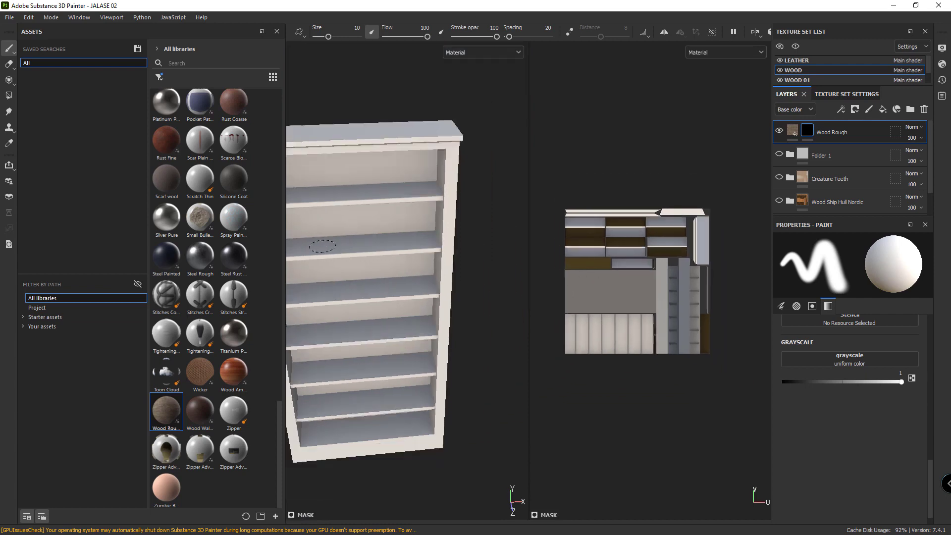
pyautogui.scroll(-2, 322, 246)
pyautogui.moveTo(322, 245)
pyautogui.keyDown('alt'); pyautogui.mouseDown()
pyautogui.moveTo(544, 199)
pyautogui.moveTo(339, 212)
pyautogui.moveTo(356, 247)
pyautogui.moveTo(380, 220)
pyautogui.mouseUp(); pyautogui.keyUp('alt')
pyautogui.scroll(5, 378, 213)
pyautogui.moveTo(378, 212)
pyautogui.keyDown('alt'); pyautogui.mouseDown(button='middle')
pyautogui.moveTo(369, 183)
pyautogui.moveTo(327, 193)
pyautogui.mouseUp(button='middle'); pyautogui.keyUp('alt')
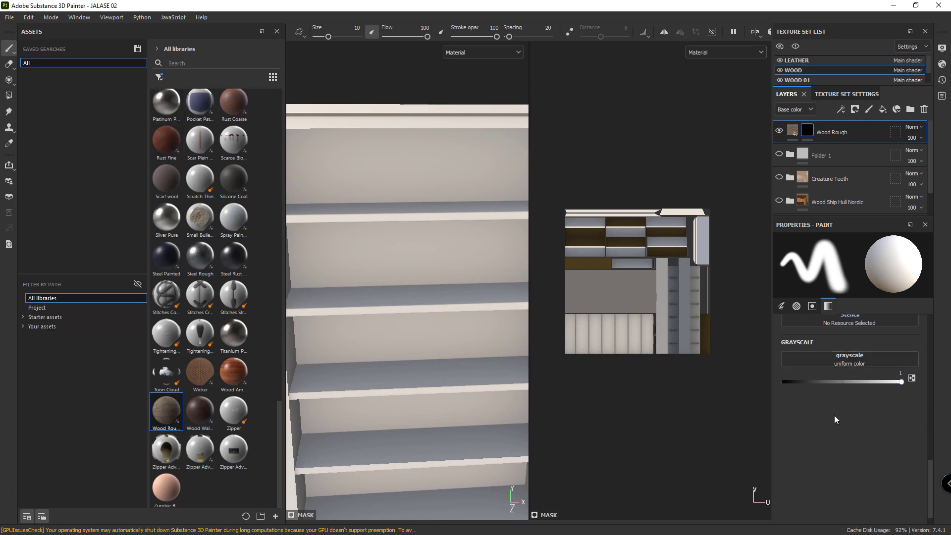
# Set the brush alpha to Charcoal
pyautogui.scroll(2, 835, 421)
pyautogui.scroll(3, 837, 420)
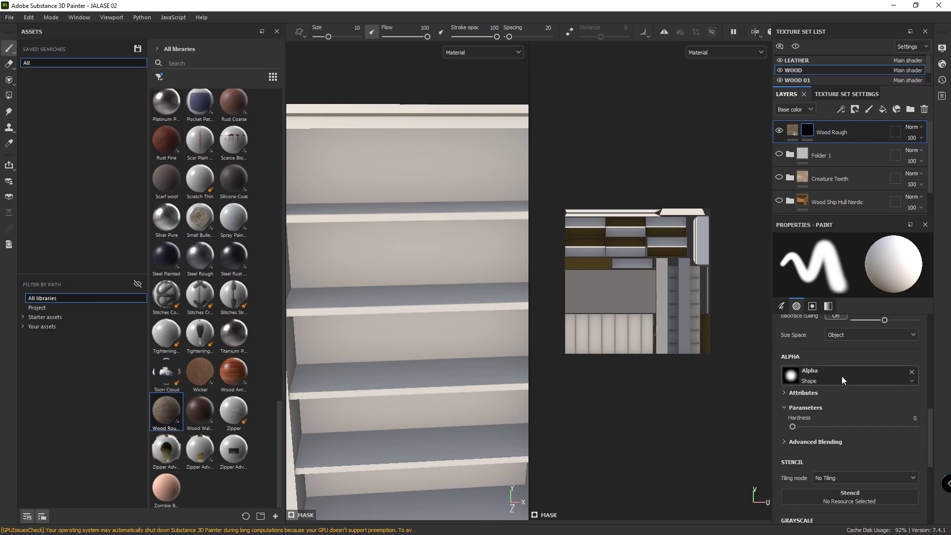
pyautogui.click(842, 376)
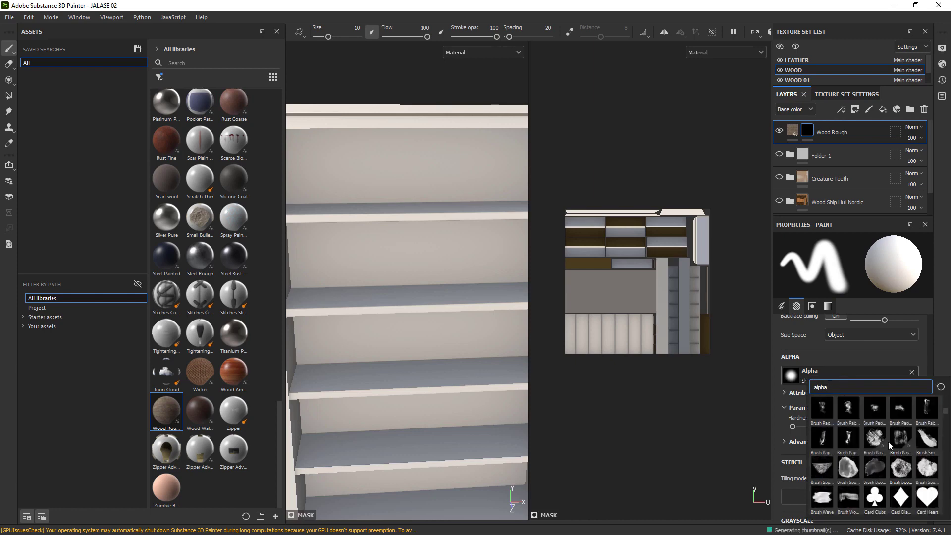
pyautogui.scroll(-3, 864, 465)
pyautogui.scroll(-1, 861, 474)
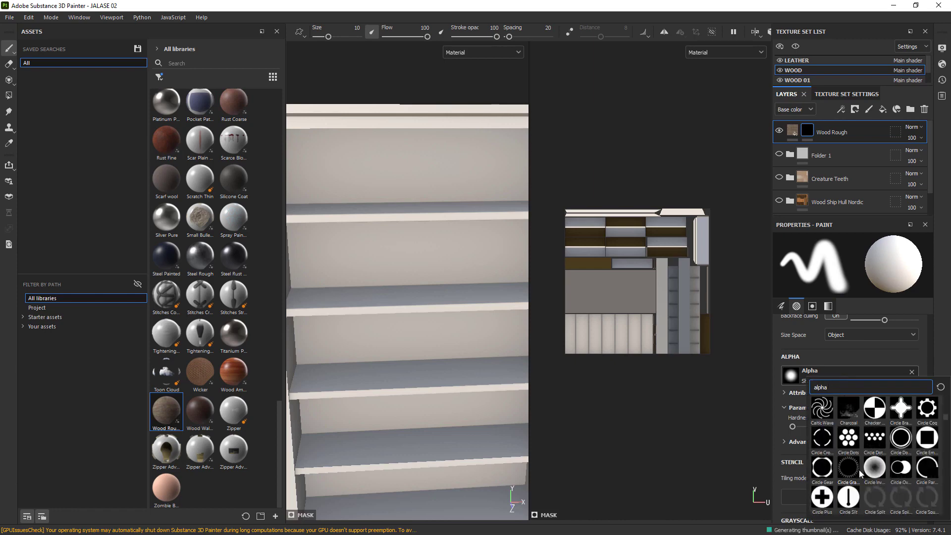
pyautogui.scroll(3, 864, 463)
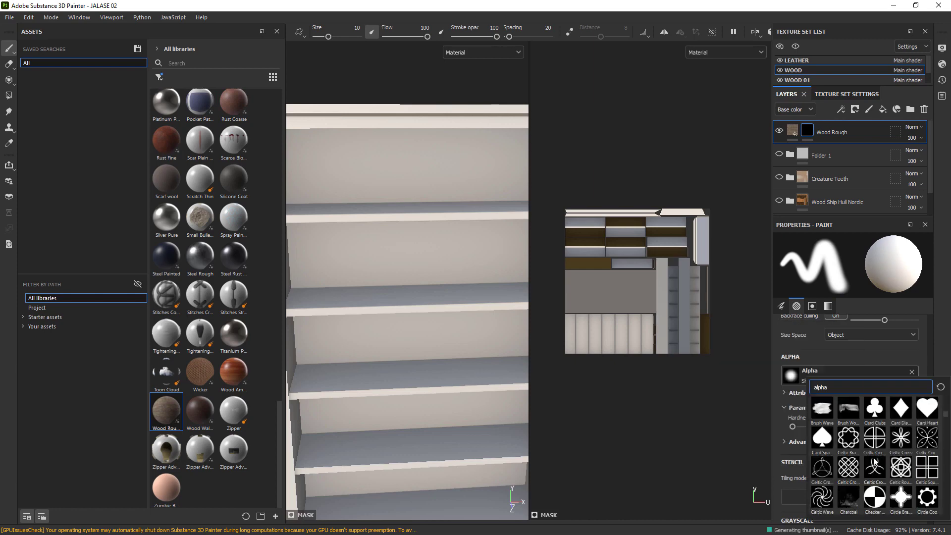
pyautogui.click(848, 497)
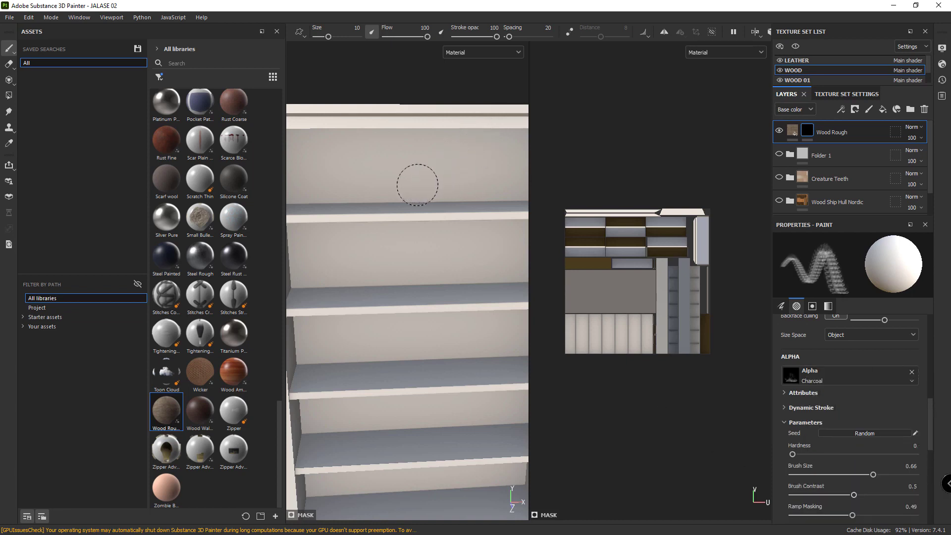
# Paint charcoal dirt streaks along the top shelf's back wall, resizing the brush as needed
pyautogui.moveTo(417, 184)
pyautogui.mouseDown()
pyautogui.moveTo(319, 186)
pyautogui.moveTo(335, 183)
pyautogui.mouseUp()
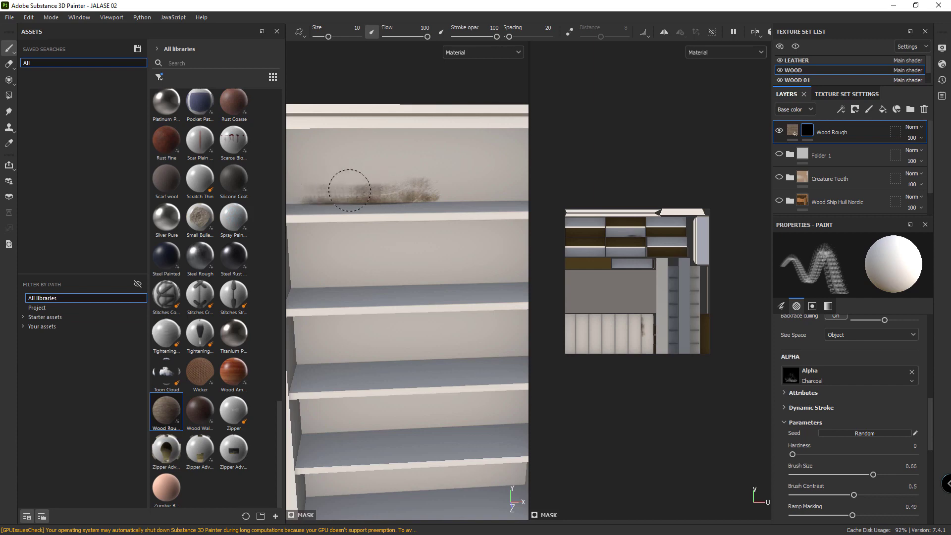
pyautogui.keyDown('ctrl'); pyautogui.moveTo(471, 187); pyautogui.dragTo(421, 187, button='right'); pyautogui.keyUp('ctrl')
pyautogui.keyDown('ctrl'); pyautogui.moveTo(350, 184); pyautogui.dragTo(397, 184, button='right'); pyautogui.keyUp('ctrl')
pyautogui.moveTo(350, 183)
pyautogui.mouseDown()
pyautogui.moveTo(329, 175)
pyautogui.moveTo(330, 163)
pyautogui.moveTo(342, 185)
pyautogui.mouseUp()
pyautogui.keyDown('ctrl'); pyautogui.moveTo(343, 186); pyautogui.dragTo(317, 185, button='right'); pyautogui.keyUp('ctrl')
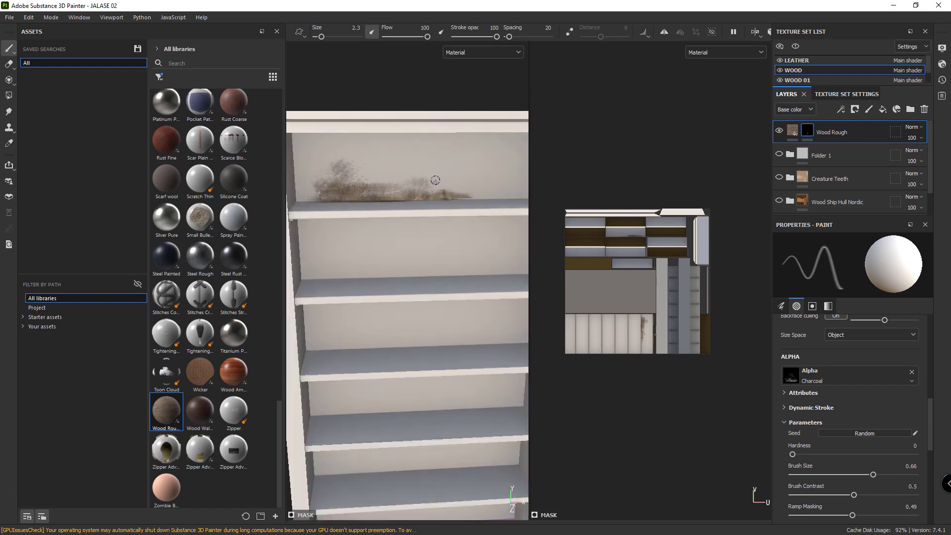
pyautogui.keyDown('alt'); pyautogui.moveTo(446, 184); pyautogui.dragTo(403, 174); pyautogui.keyUp('alt')
pyautogui.keyDown('ctrl'); pyautogui.moveTo(302, 199); pyautogui.dragTo(327, 198, button='right'); pyautogui.keyUp('ctrl')
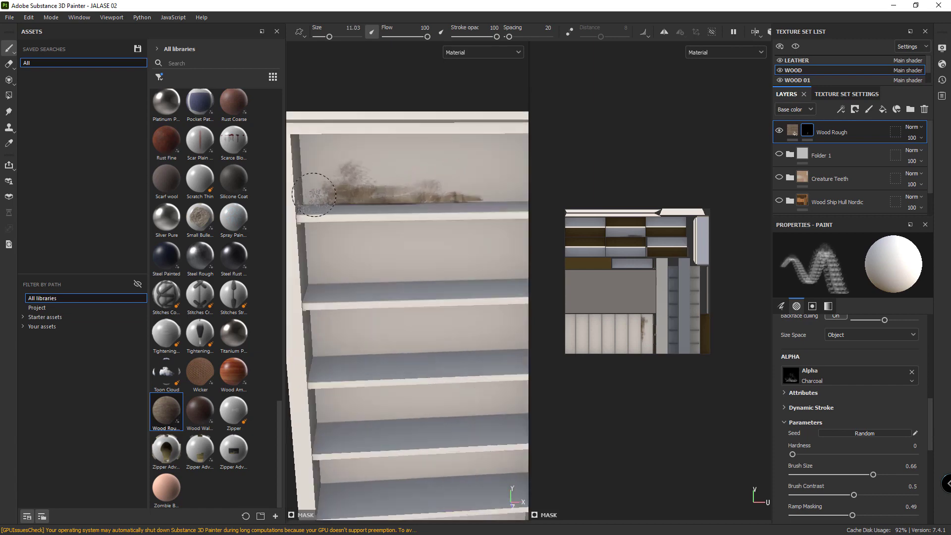
pyautogui.moveTo(307, 179)
pyautogui.mouseDown()
pyautogui.moveTo(314, 148)
pyautogui.moveTo(316, 188)
pyautogui.mouseUp()
pyautogui.moveTo(453, 191)
pyautogui.mouseDown()
pyautogui.moveTo(503, 186)
pyautogui.moveTo(429, 187)
pyautogui.moveTo(436, 172)
pyautogui.moveTo(393, 174)
pyautogui.mouseUp()
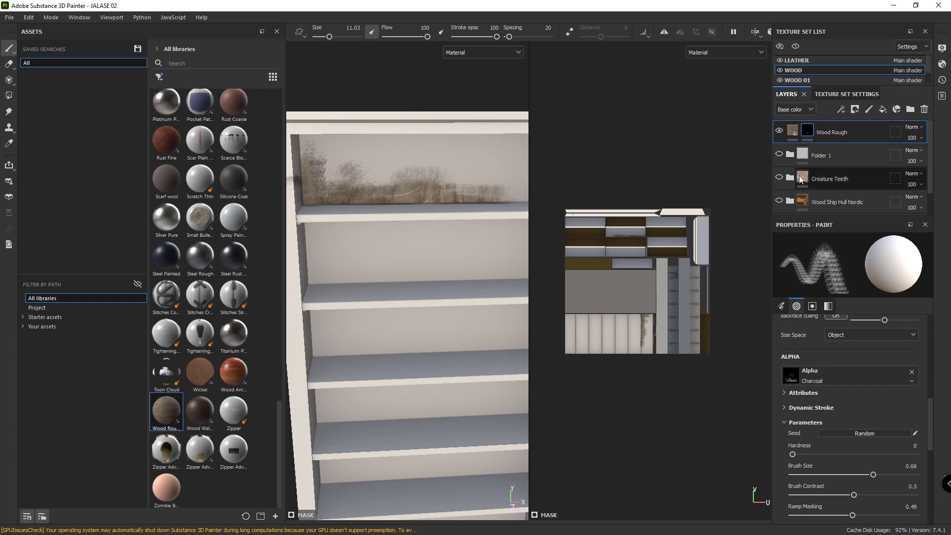
# Show the Creature Teeth layer and paint dirt across the middle shelf's back wall
pyautogui.click(779, 178)
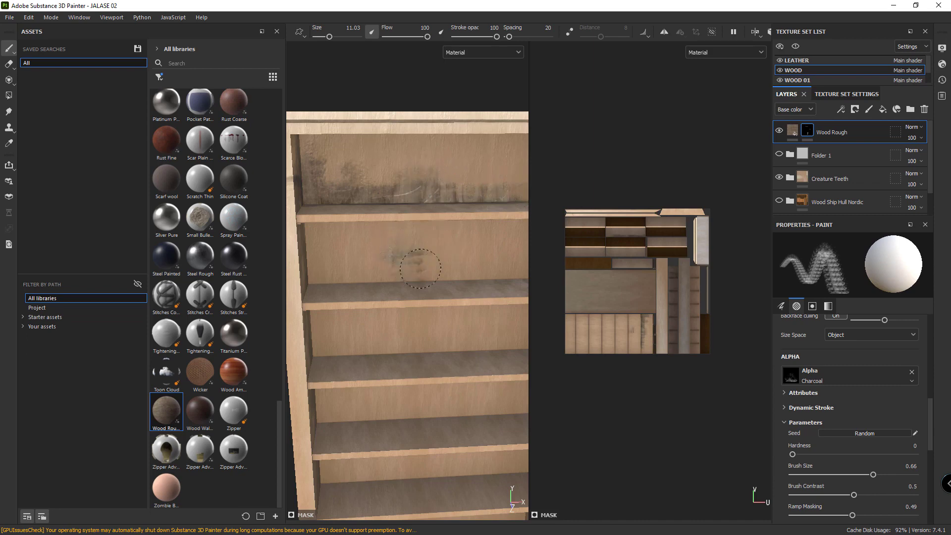
pyautogui.moveTo(420, 268); pyautogui.dragTo(461, 261)
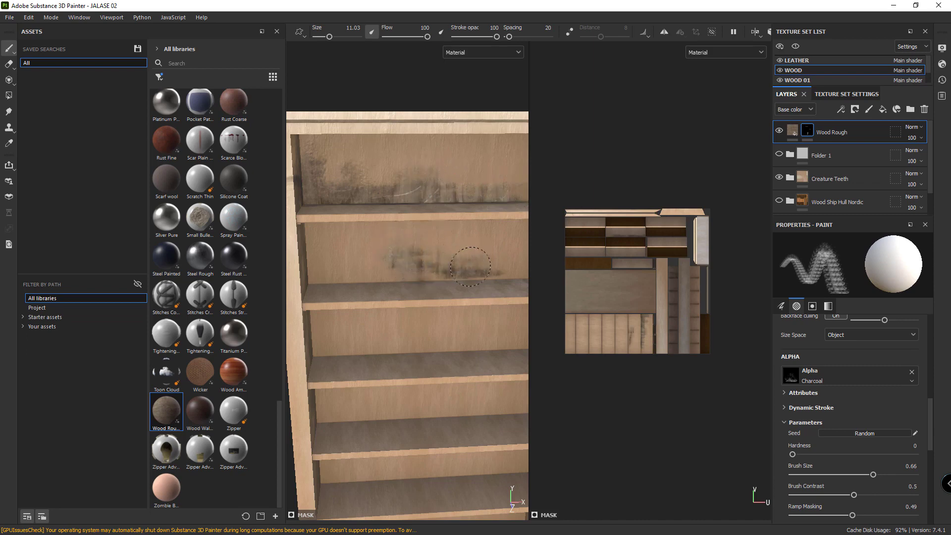
pyautogui.moveTo(379, 271); pyautogui.dragTo(343, 249)
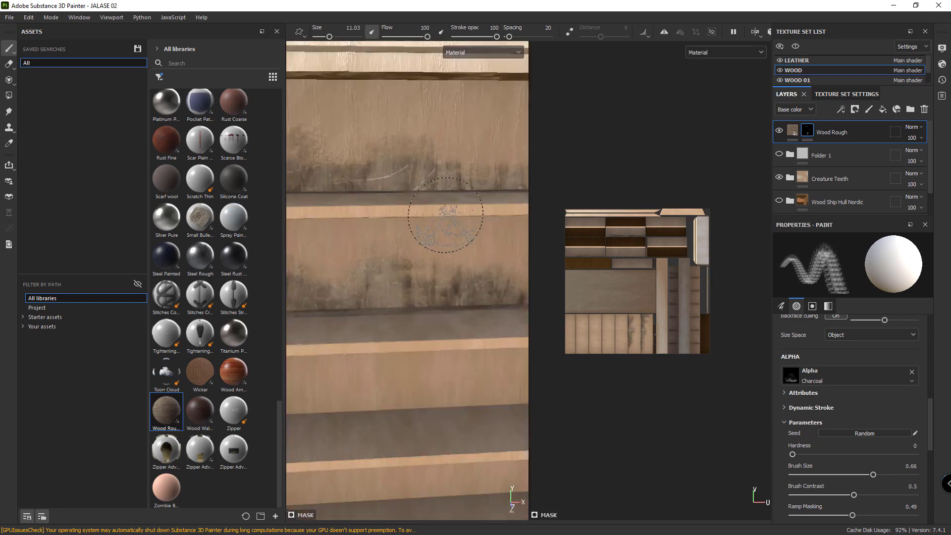
pyautogui.scroll(-3, 446, 228)
pyautogui.keyDown('alt'); pyautogui.moveTo(441, 228); pyautogui.dragTo(467, 219); pyautogui.keyUp('alt')
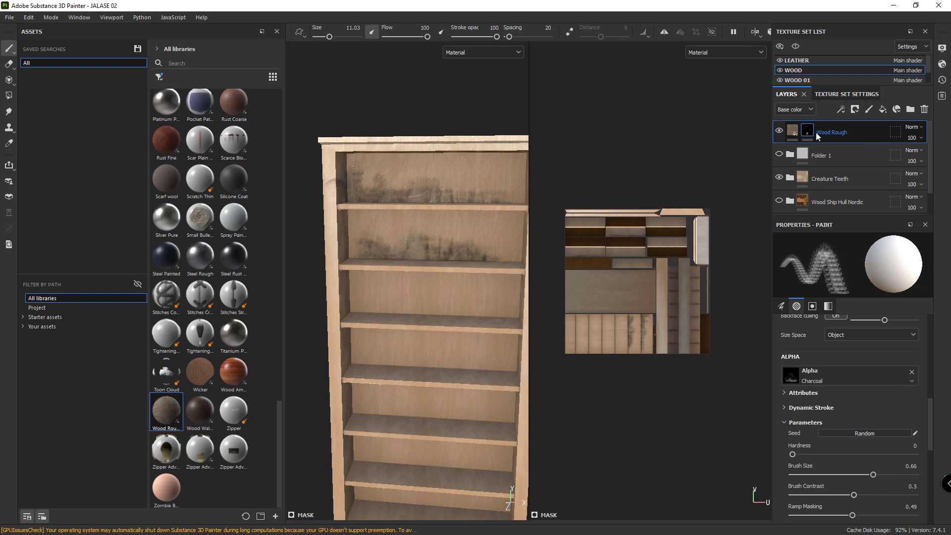
# Undo the dirt strokes and remove the Wood Rough layer
pyautogui.hotkey('ctrl', 'z')
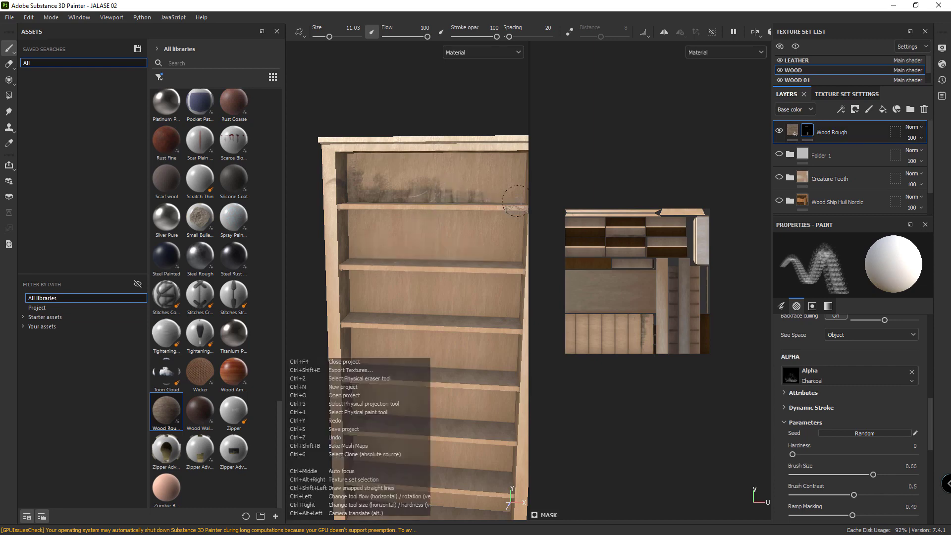
pyautogui.hotkey('ctrl', 'z')
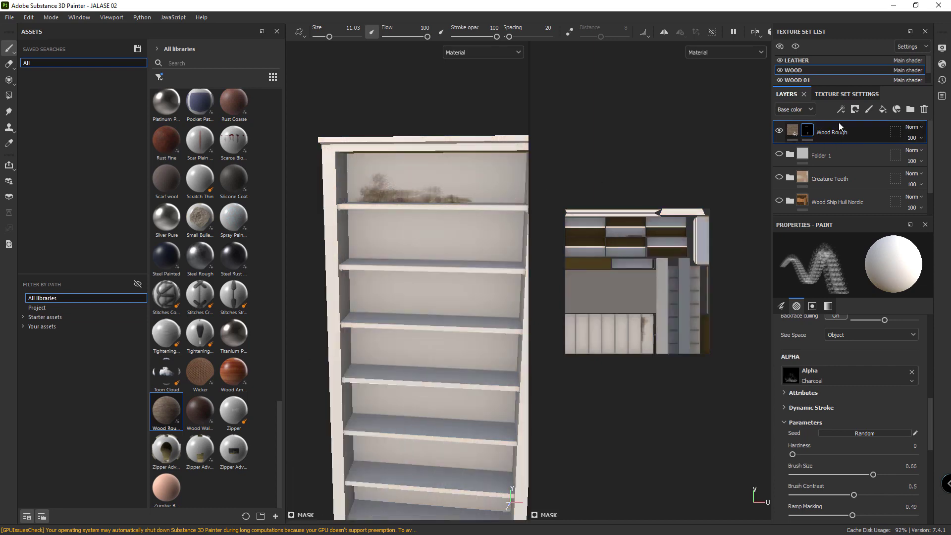
pyautogui.hotkey('ctrl', 'z')
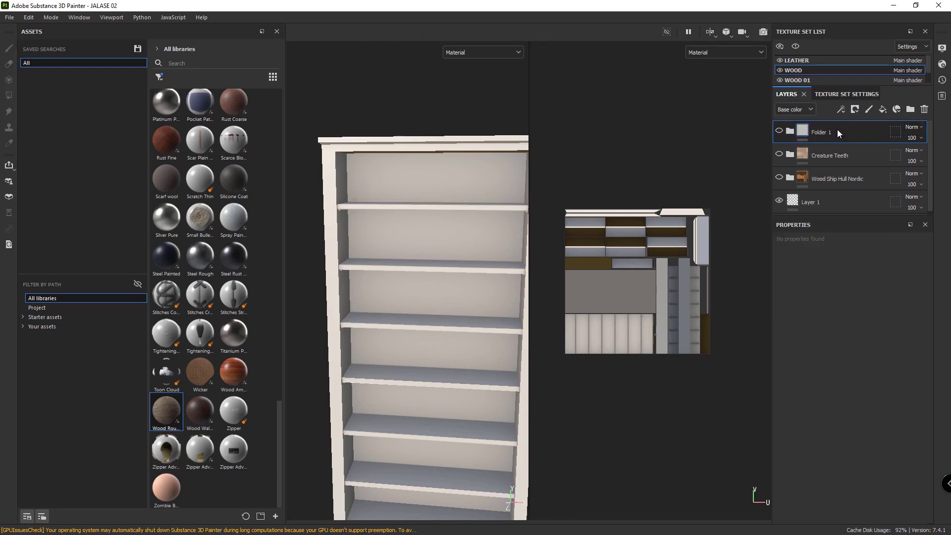
# Make Wood Ship Hull Nordic and Creature Teeth visible and delete Folder 1
pyautogui.click(779, 177)
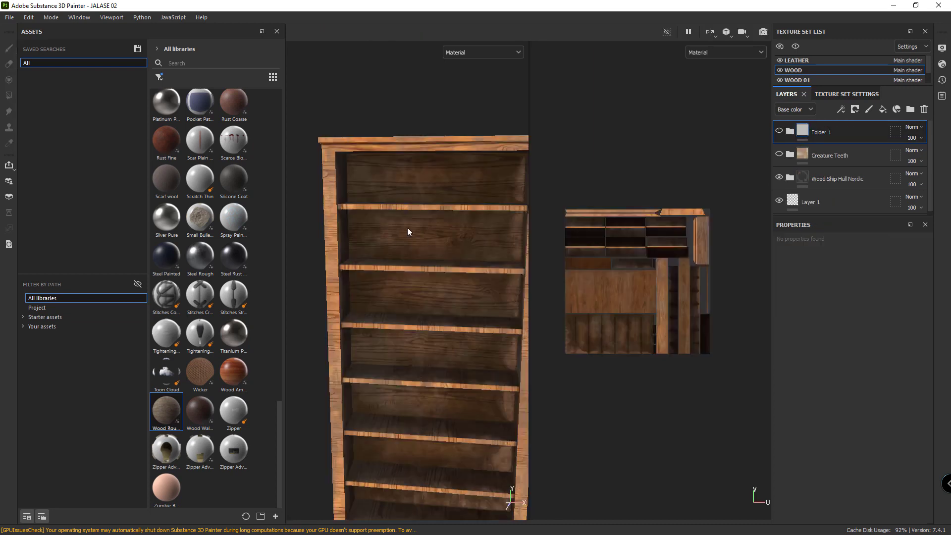
pyautogui.click(779, 155)
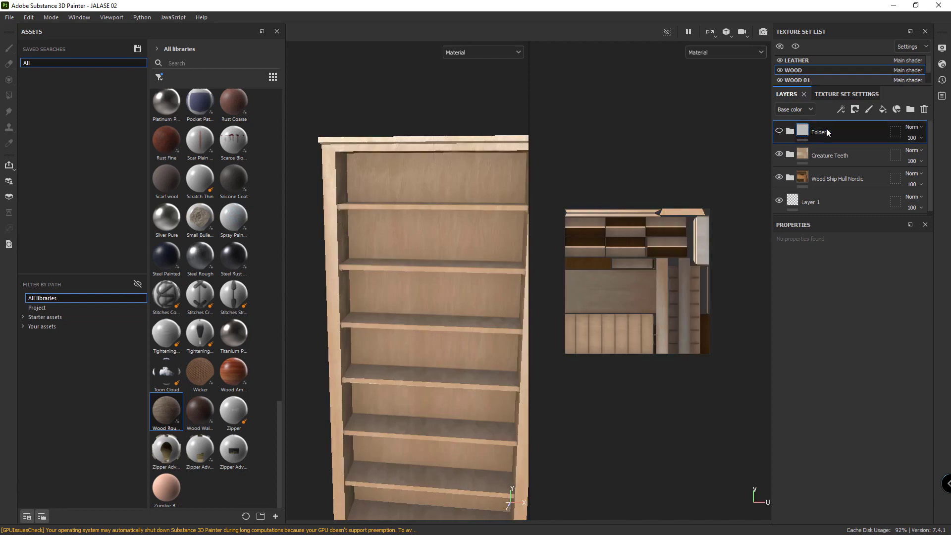
pyautogui.press('Delete')
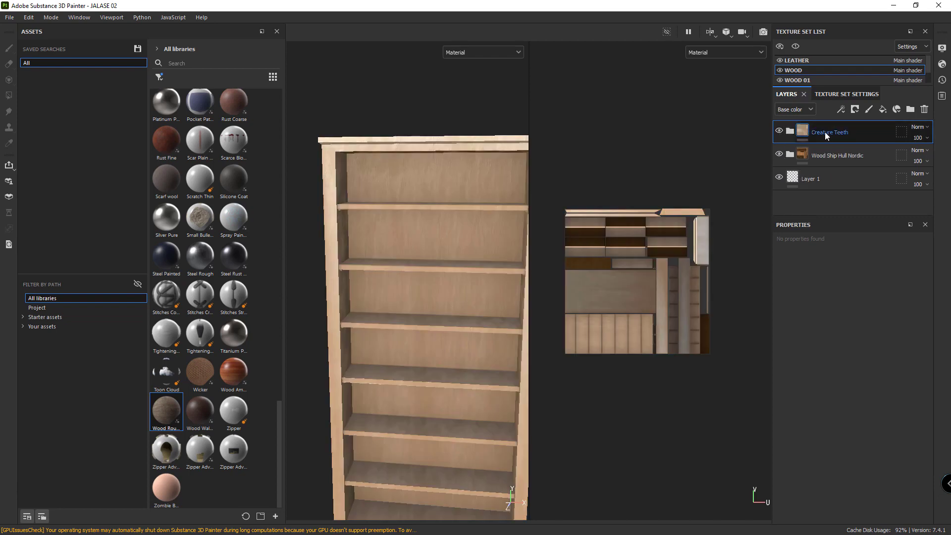
pyautogui.click(856, 109)
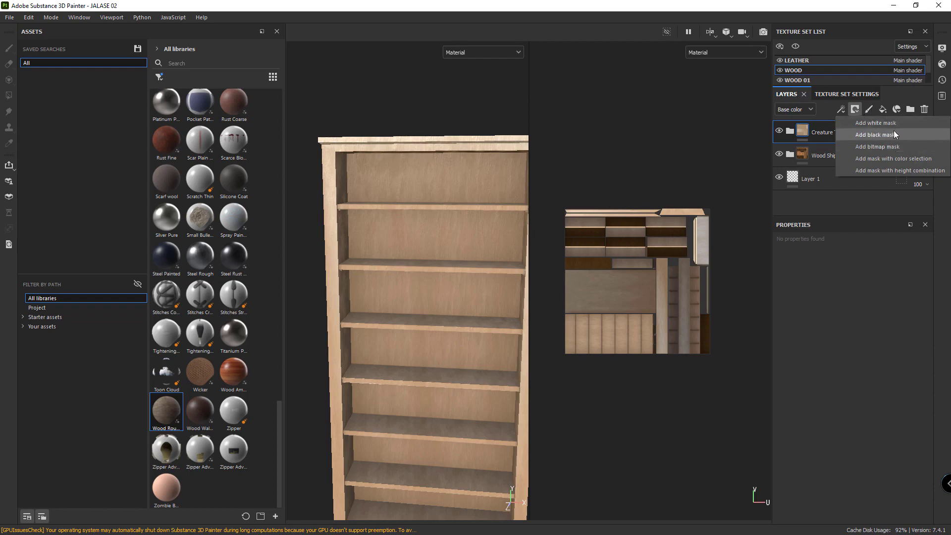
# Give the Creature Teeth folder a black mask, revealing the darker ship-hull wood
pyautogui.click(875, 134)
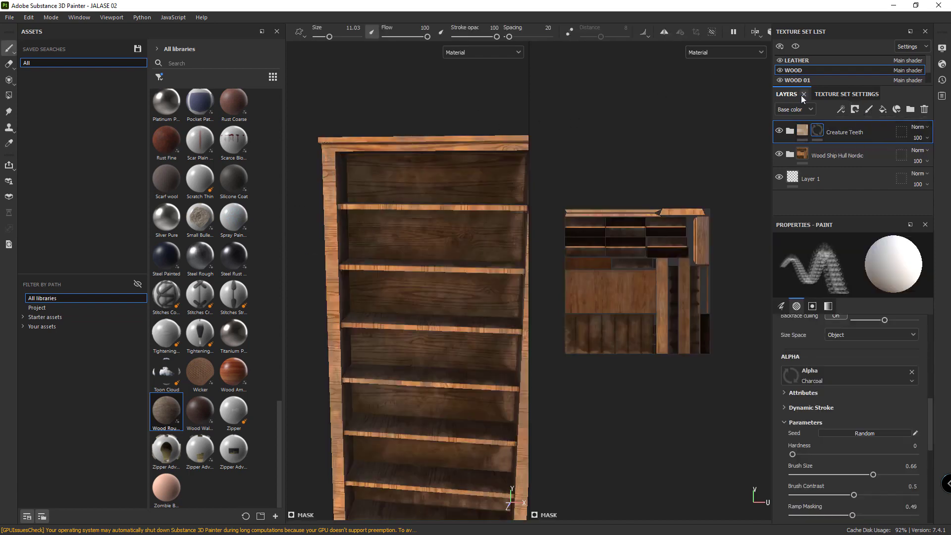
pyautogui.click(842, 109)
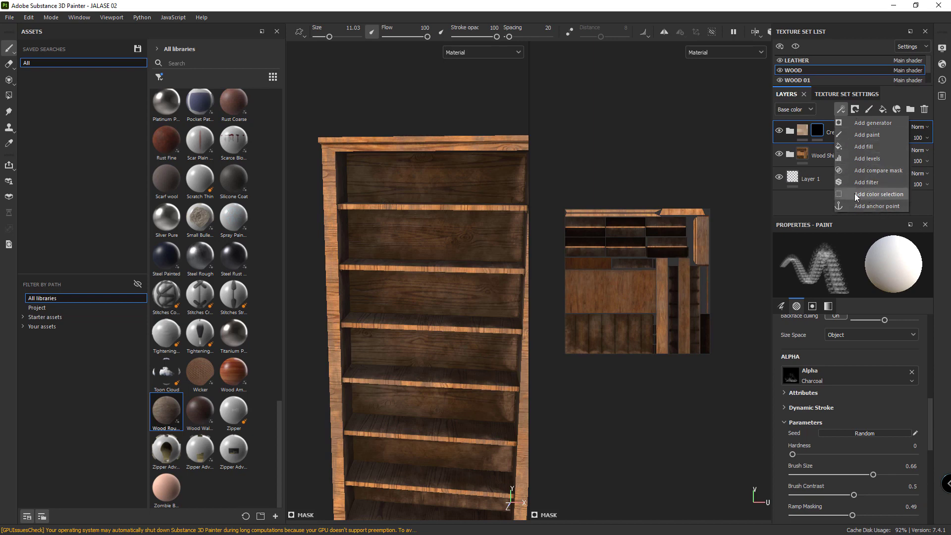
# Add a generator to the Creature Teeth mask and set it to Dirt
pyautogui.click(872, 122)
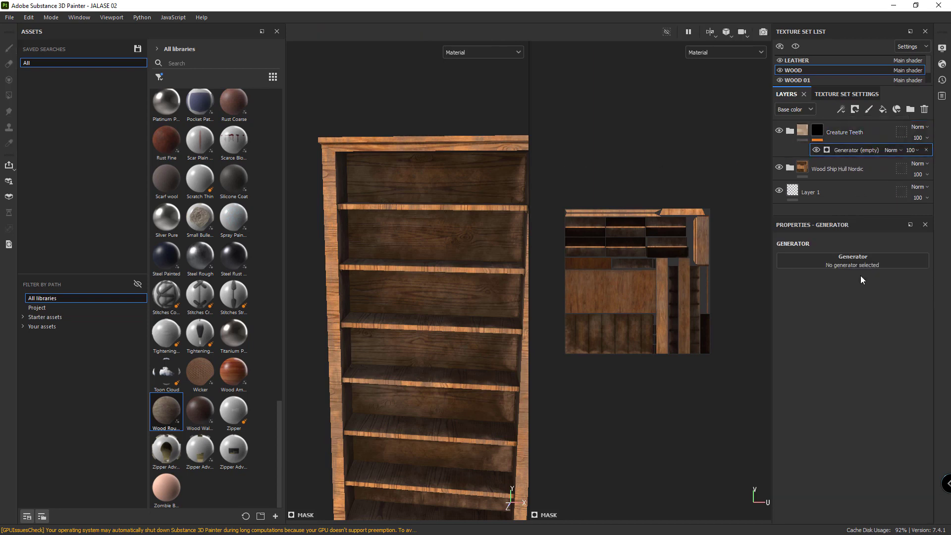
pyautogui.click(874, 265)
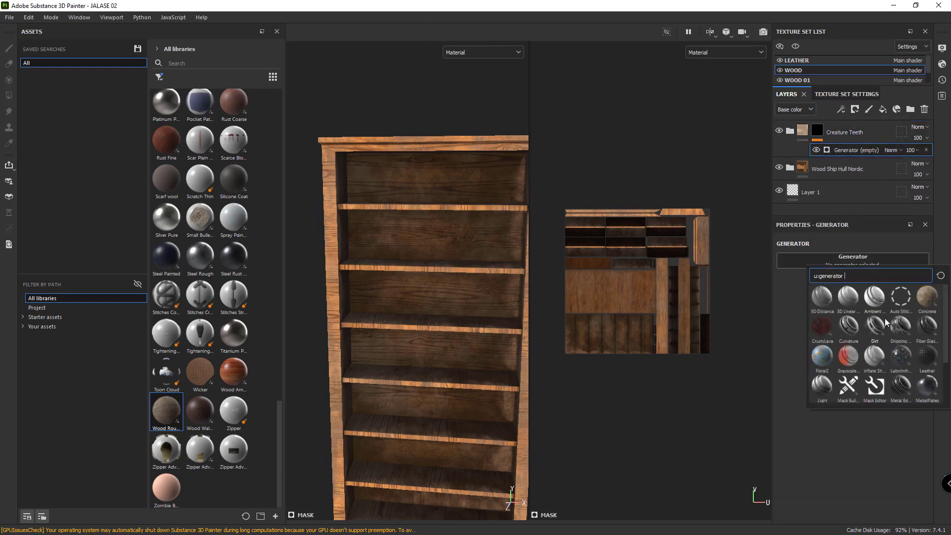
pyautogui.scroll(-2, 891, 389)
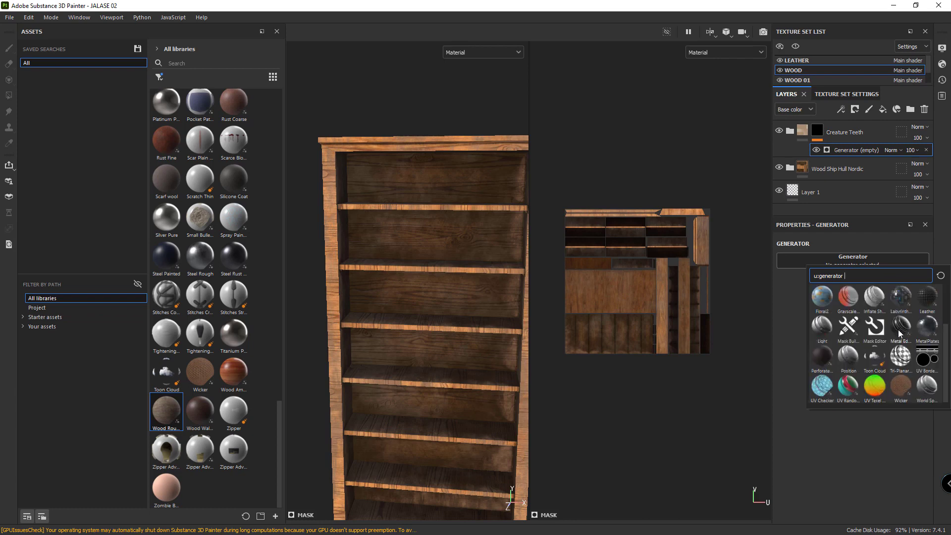
pyautogui.scroll(2, 900, 333)
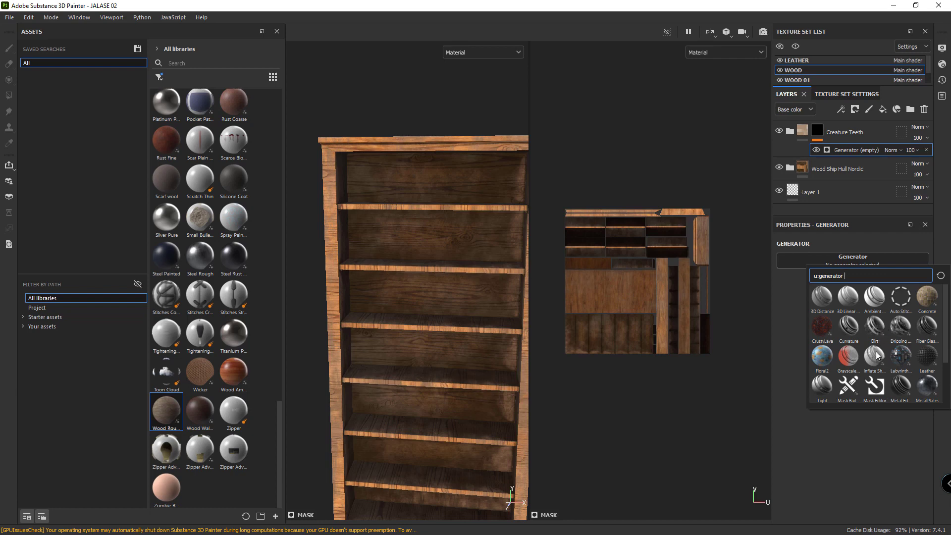
pyautogui.click(874, 327)
pyautogui.scroll(-3, 384, 313)
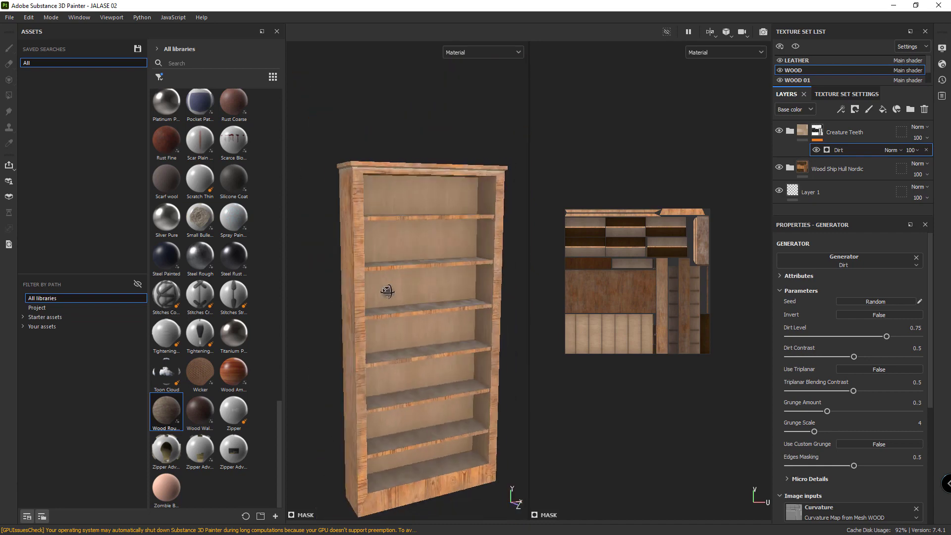
# Set Dirt Level to about 0.72 and Grunge Amount to 0.48, then inspect the dirt
pyautogui.moveTo(376, 298)
pyautogui.keyDown('alt'); pyautogui.mouseDown()
pyautogui.moveTo(395, 287)
pyautogui.moveTo(378, 289)
pyautogui.mouseUp(); pyautogui.keyUp('alt')
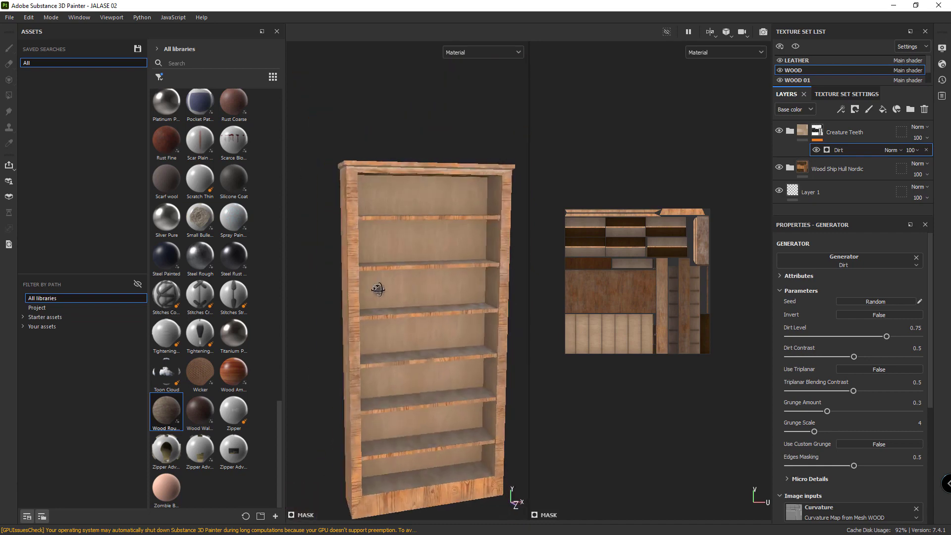
pyautogui.moveTo(872, 336)
pyautogui.mouseDown()
pyautogui.moveTo(790, 339)
pyautogui.moveTo(944, 347)
pyautogui.mouseUp()
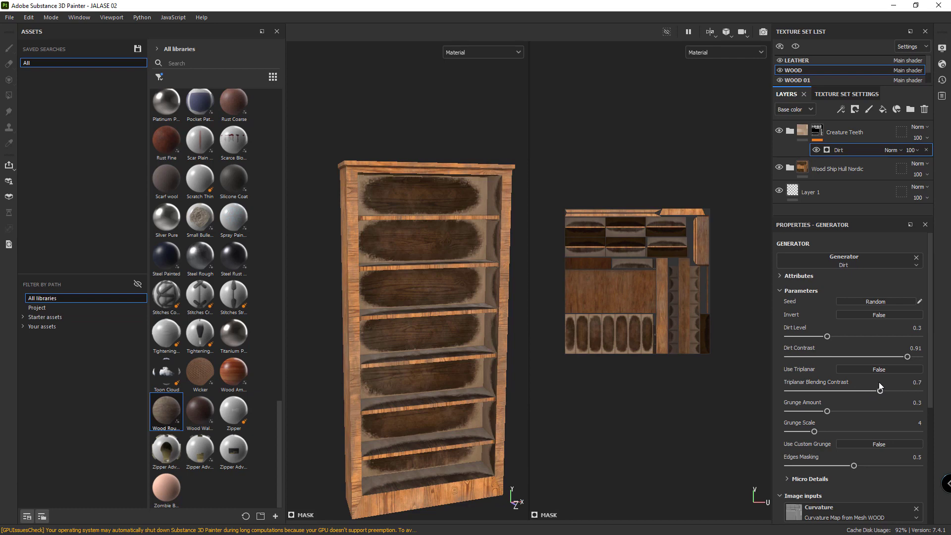
pyautogui.moveTo(831, 411)
pyautogui.mouseDown()
pyautogui.moveTo(865, 400)
pyautogui.moveTo(851, 405)
pyautogui.mouseUp()
pyautogui.moveTo(840, 335); pyautogui.dragTo(883, 328)
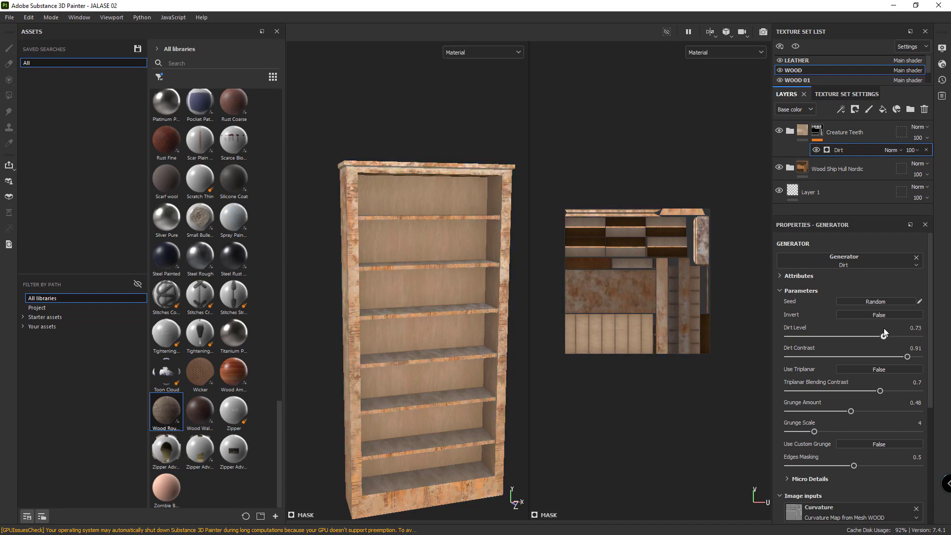
pyautogui.moveTo(373, 322)
pyautogui.keyDown('alt'); pyautogui.mouseDown()
pyautogui.moveTo(446, 357)
pyautogui.moveTo(378, 340)
pyautogui.moveTo(357, 352)
pyautogui.mouseUp(); pyautogui.keyUp('alt')
pyautogui.scroll(-3, 808, 393)
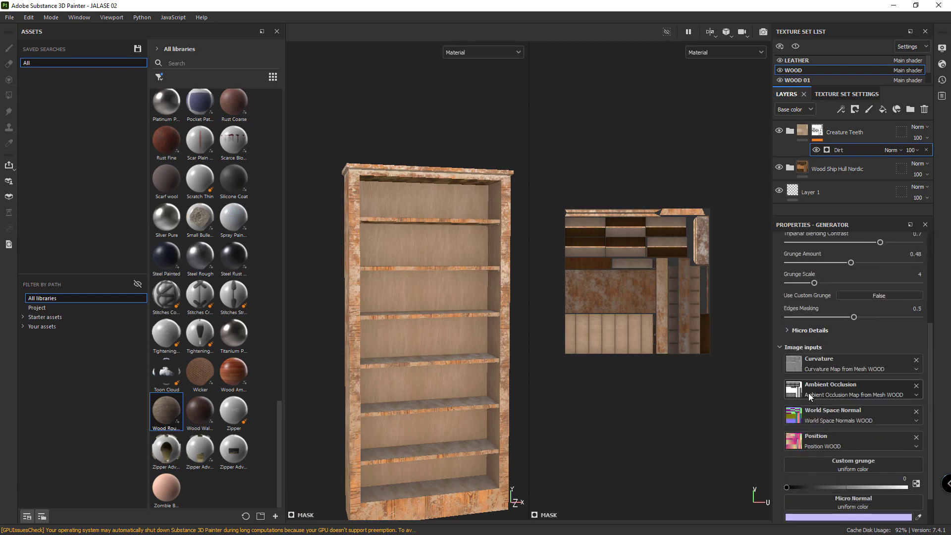
pyautogui.scroll(-1, 808, 392)
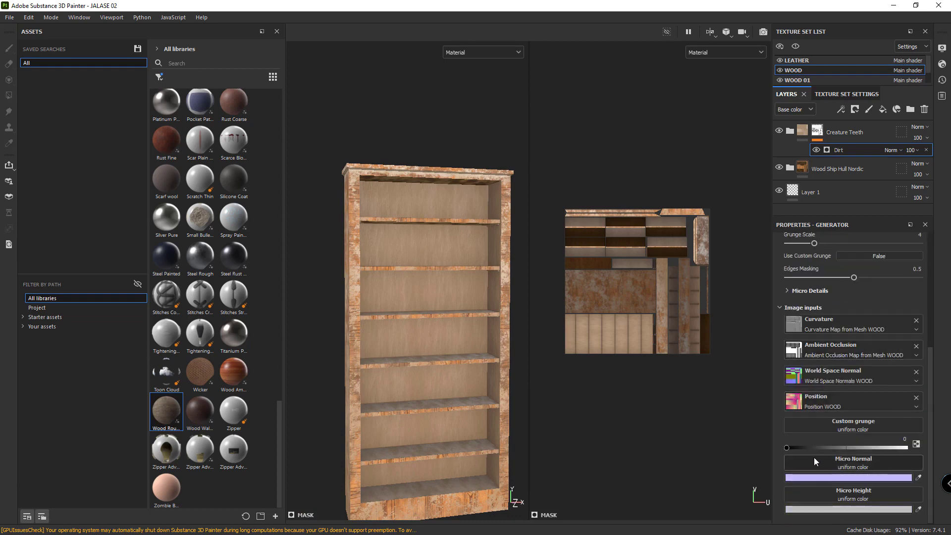
# Expand Creature Teeth and add a new fill layer inside the folder
pyautogui.click(790, 131)
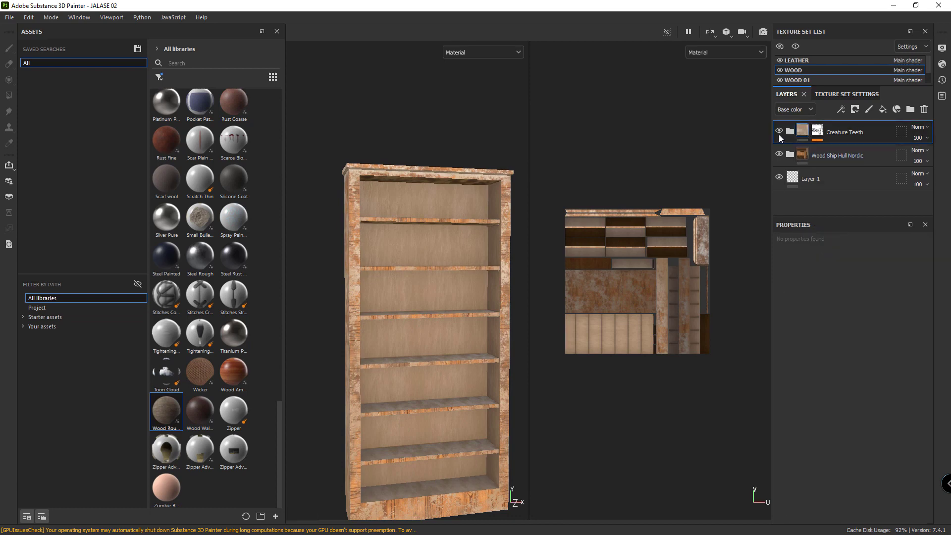
pyautogui.click(779, 131)
pyautogui.click(790, 131)
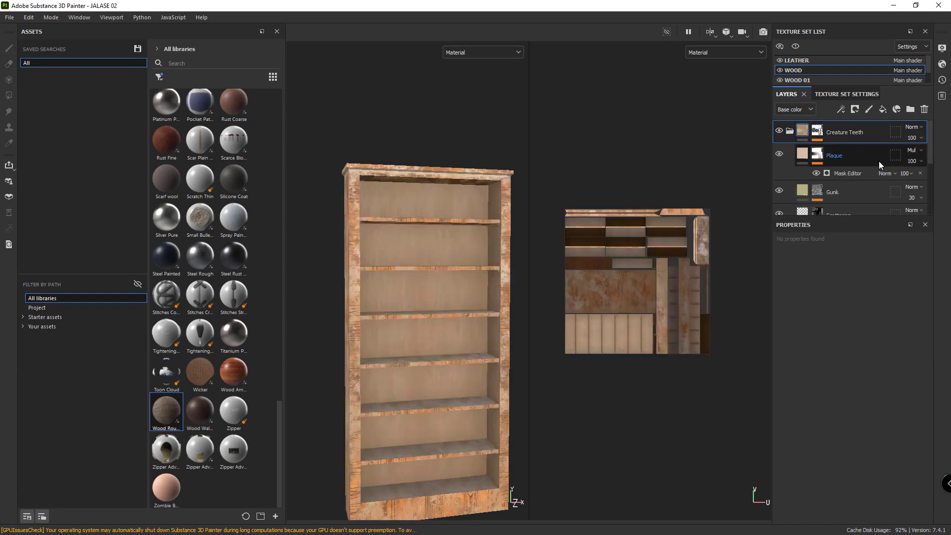
pyautogui.click(883, 108)
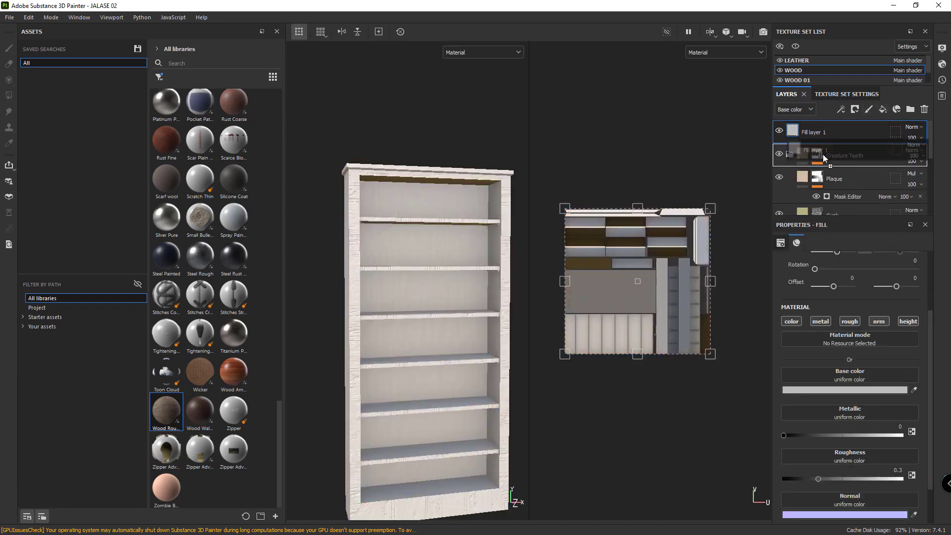
pyautogui.moveTo(818, 156); pyautogui.dragTo(824, 160)
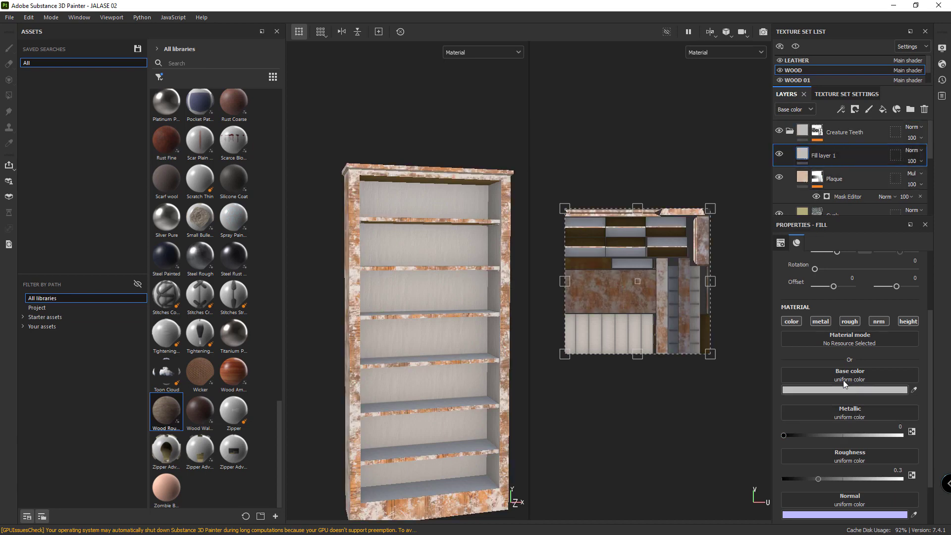
# Make the fill height-only by disabling colour, metal, roughness and normal, with Height 0.0204
pyautogui.click(799, 322)
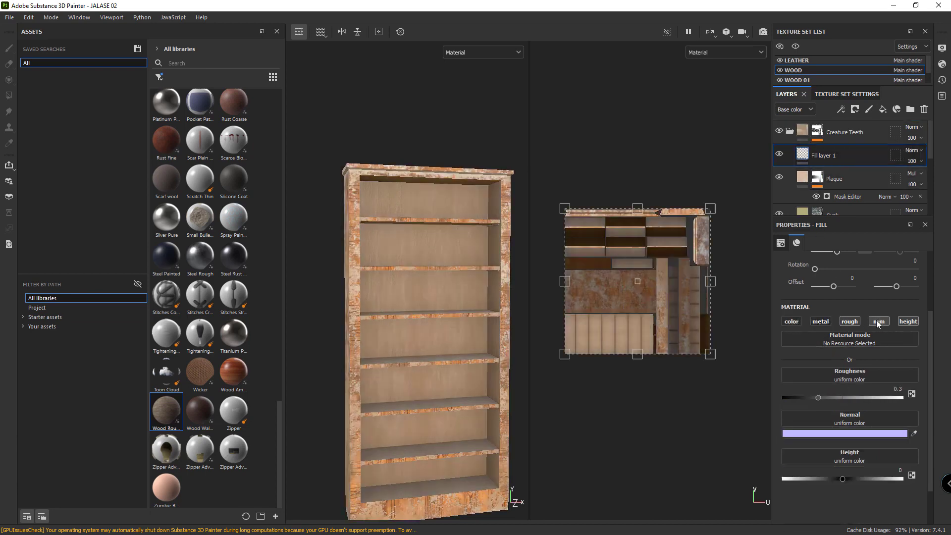
pyautogui.click(858, 322)
pyautogui.moveTo(845, 397)
pyautogui.mouseDown()
pyautogui.moveTo(858, 397)
pyautogui.moveTo(846, 394)
pyautogui.mouseUp()
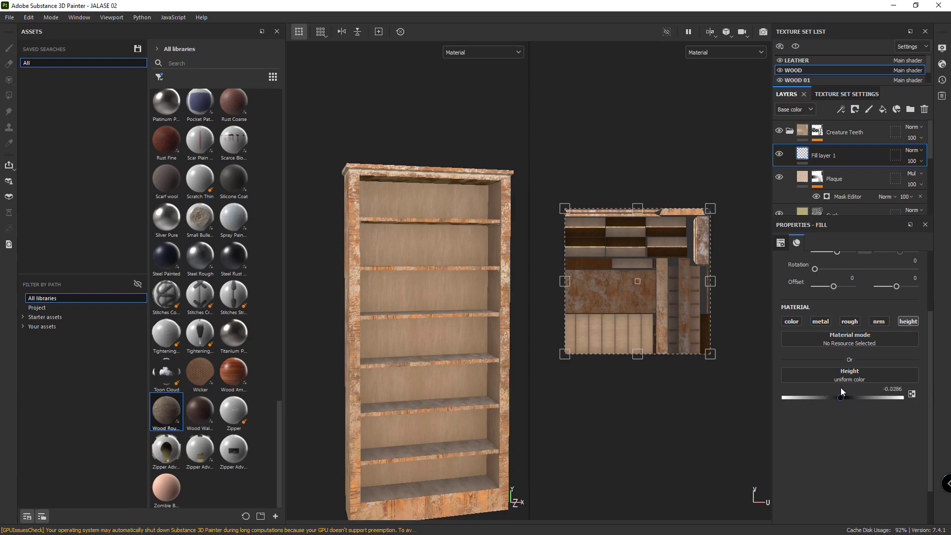
pyautogui.scroll(3, 378, 213)
pyautogui.scroll(3, 371, 243)
pyautogui.scroll(2, 365, 269)
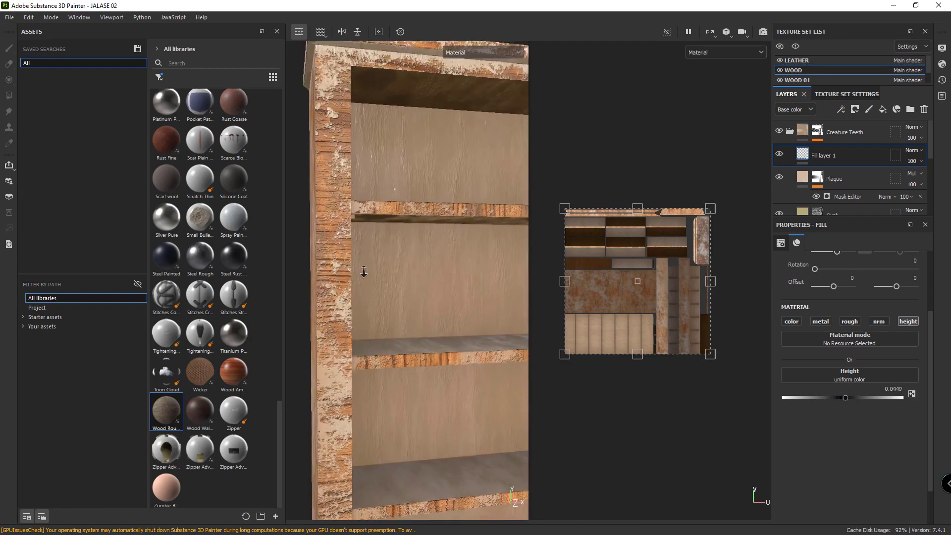
pyautogui.scroll(2, 370, 277)
pyautogui.moveTo(370, 278)
pyautogui.keyDown('alt'); pyautogui.mouseDown()
pyautogui.moveTo(300, 278)
pyautogui.moveTo(327, 280)
pyautogui.mouseUp(); pyautogui.keyUp('alt')
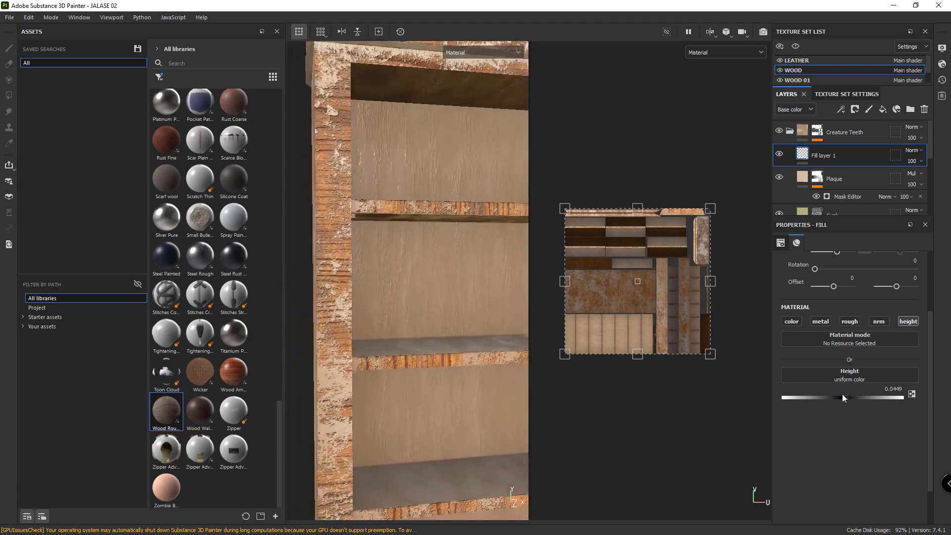
pyautogui.moveTo(842, 395)
pyautogui.mouseDown()
pyautogui.moveTo(866, 397)
pyautogui.moveTo(834, 400)
pyautogui.moveTo(843, 397)
pyautogui.mouseUp()
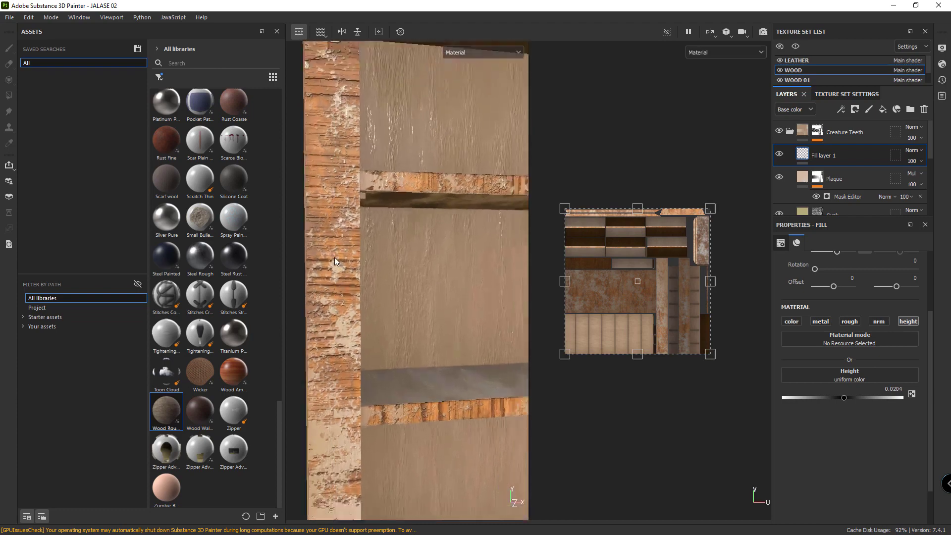
# Frame the bookshelf in a straight front view and collapse the Creature Teeth folder
pyautogui.keyDown('alt'); pyautogui.moveTo(517, 307); pyautogui.dragTo(446, 297, button='right'); pyautogui.keyUp('alt')
pyautogui.moveTo(397, 283)
pyautogui.keyDown('alt'); pyautogui.mouseDown()
pyautogui.moveTo(376, 283)
pyautogui.moveTo(426, 316)
pyautogui.moveTo(407, 282)
pyautogui.moveTo(480, 276)
pyautogui.moveTo(378, 293)
pyautogui.moveTo(485, 291)
pyautogui.moveTo(308, 291)
pyautogui.moveTo(382, 303)
pyautogui.moveTo(397, 292)
pyautogui.moveTo(452, 299)
pyautogui.moveTo(296, 298)
pyautogui.mouseUp(); pyautogui.keyUp('alt')
pyautogui.scroll(-3, 375, 284)
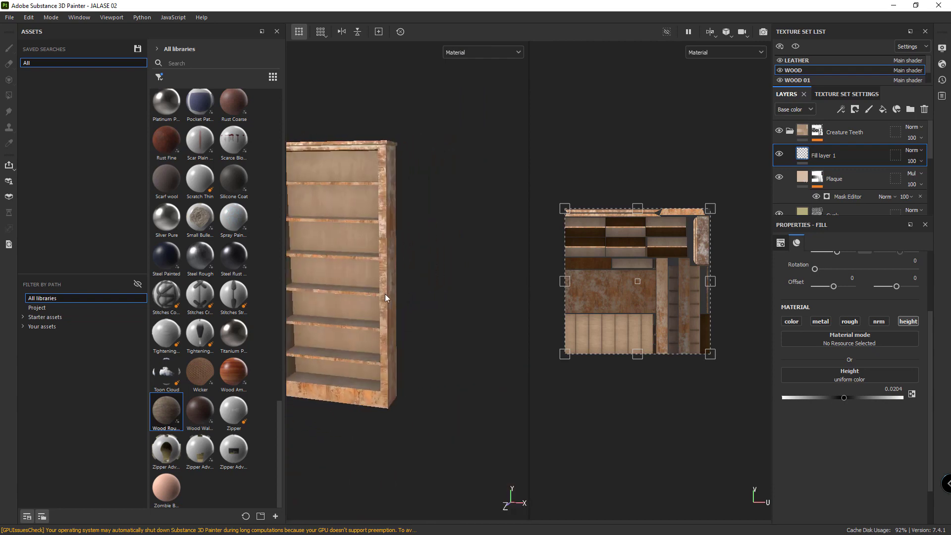
pyautogui.keyDown('alt'); pyautogui.moveTo(384, 297); pyautogui.dragTo(386, 303); pyautogui.keyUp('alt')
pyautogui.press('f')
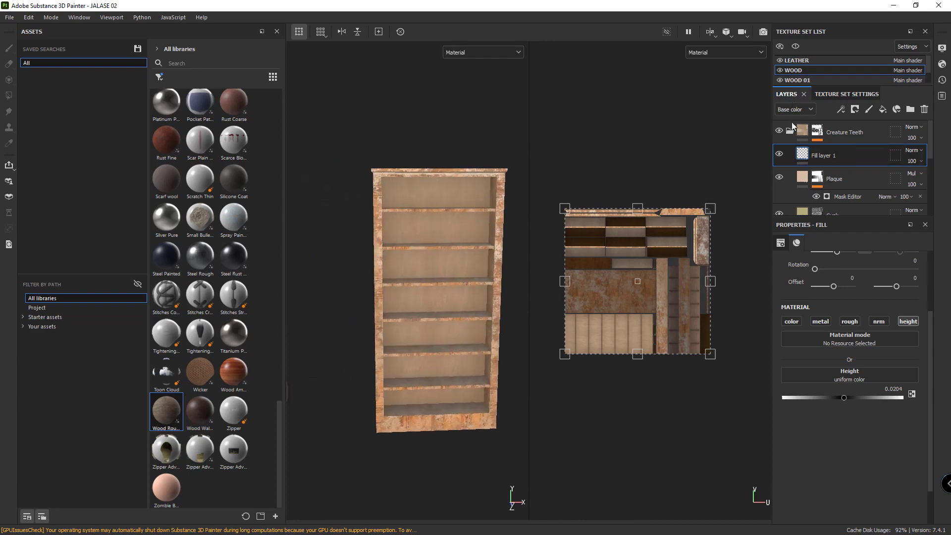
pyautogui.click(789, 130)
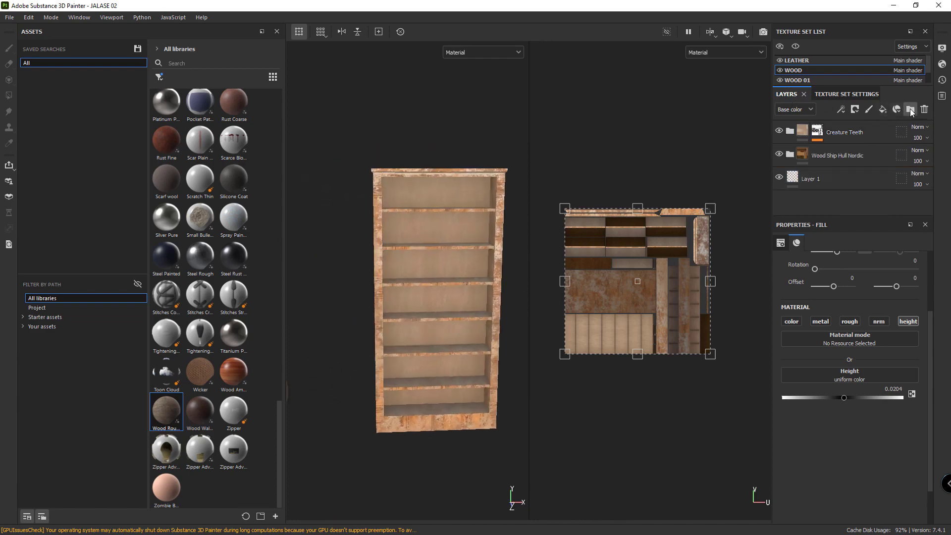
# Create Folder 1 at the top, nest Creature Teeth inside it, and add a white mask
pyautogui.click(910, 109)
pyautogui.moveTo(849, 148); pyautogui.dragTo(845, 141)
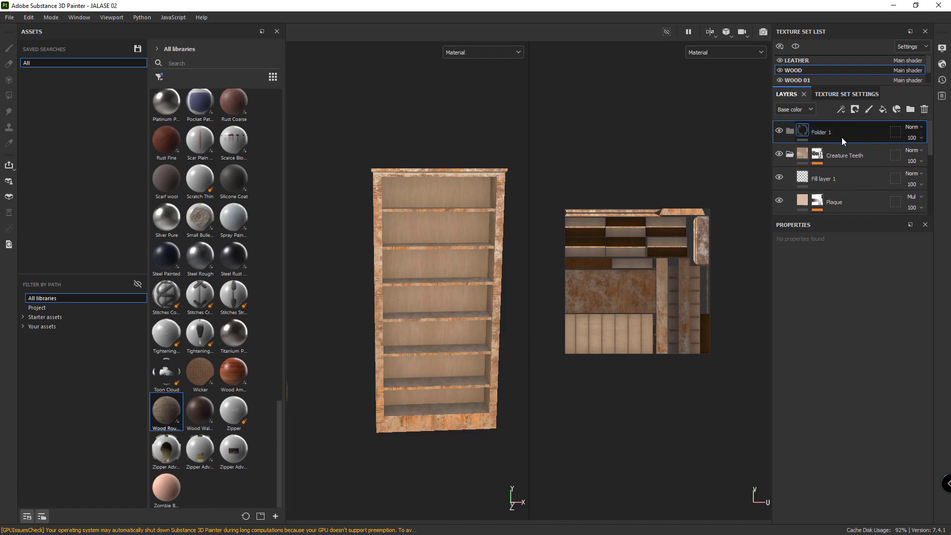
pyautogui.moveTo(844, 125); pyautogui.dragTo(803, 135)
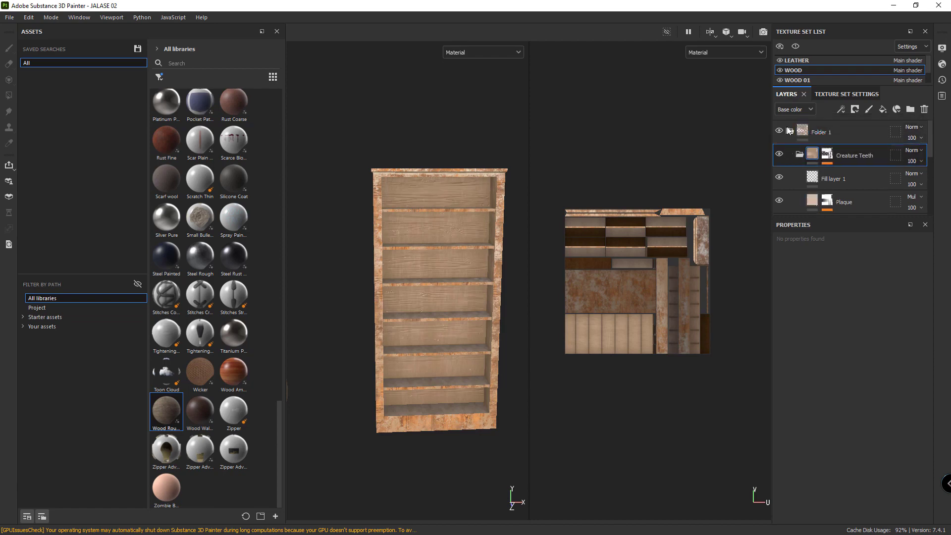
pyautogui.click(855, 110)
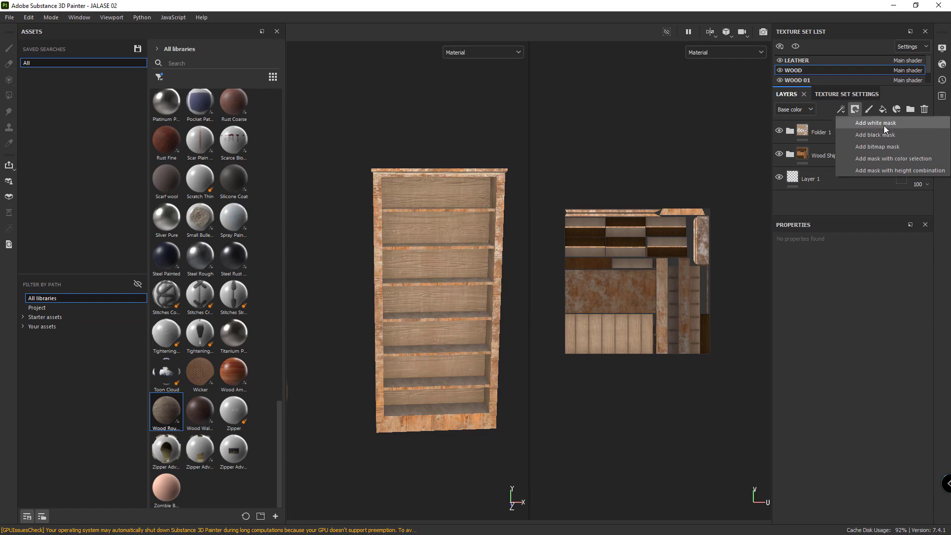
pyautogui.click(875, 123)
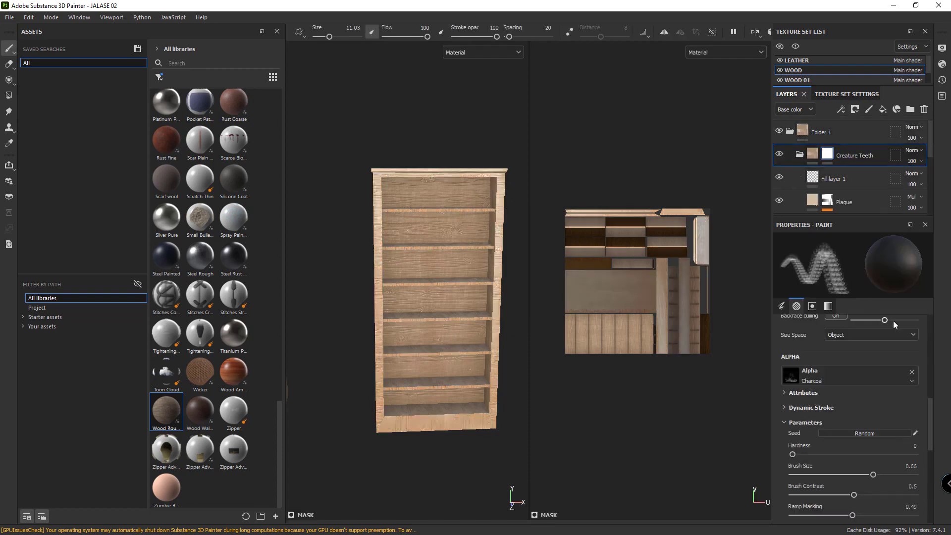
# Paint charcoal grime on the back board above a shelf, the top-left area, and under the second shelf
pyautogui.scroll(1, 467, 212)
pyautogui.scroll(2, 489, 193)
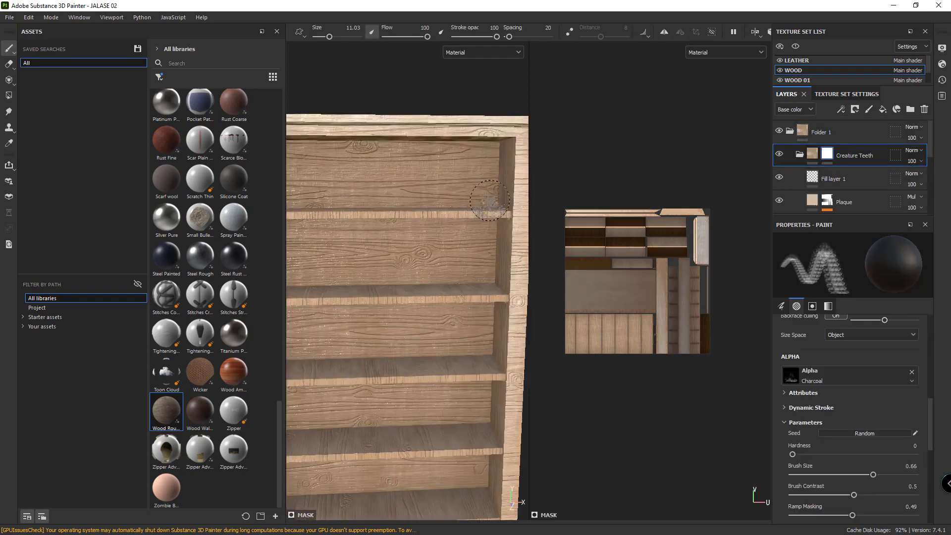
pyautogui.moveTo(485, 192); pyautogui.dragTo(397, 218)
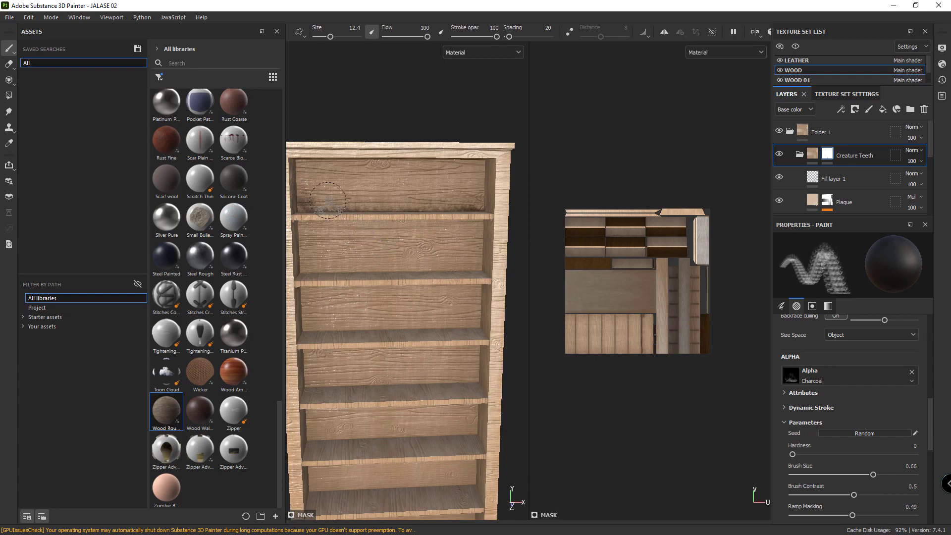
pyautogui.moveTo(337, 213); pyautogui.dragTo(311, 177)
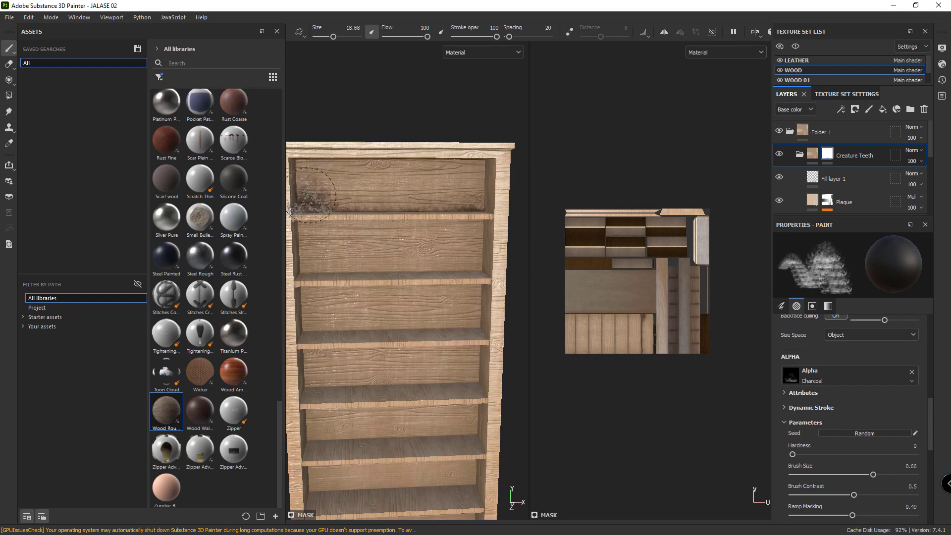
pyautogui.moveTo(473, 249)
pyautogui.mouseDown()
pyautogui.moveTo(317, 254)
pyautogui.moveTo(498, 250)
pyautogui.mouseUp()
# Lower the brush flow slightly and paint more dirt along the upper shelf
pyautogui.moveTo(460, 314)
pyautogui.keyDown('alt'); pyautogui.mouseDown()
pyautogui.moveTo(423, 218)
pyautogui.moveTo(355, 245)
pyautogui.moveTo(345, 233)
pyautogui.mouseUp(); pyautogui.keyUp('alt')
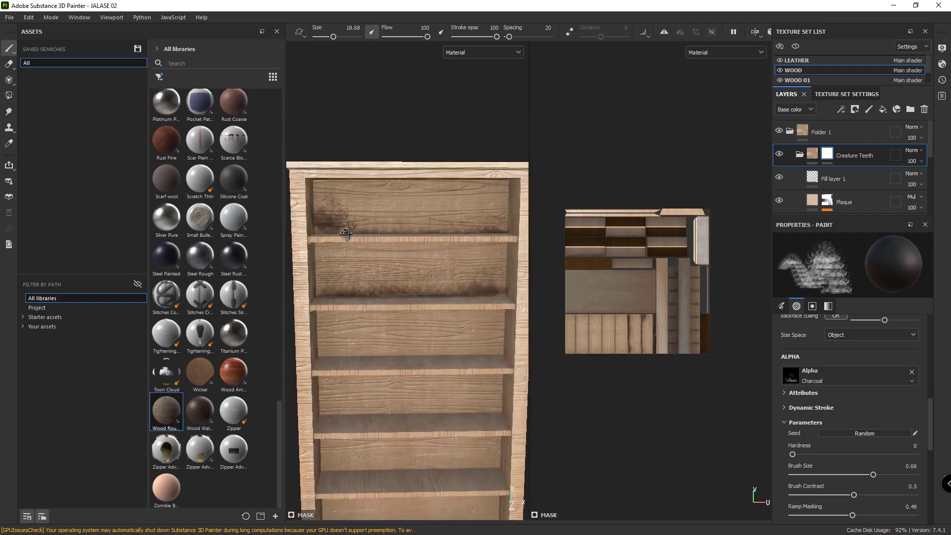
pyautogui.moveTo(496, 237)
pyautogui.keyDown('alt'); pyautogui.mouseDown()
pyautogui.moveTo(485, 231)
pyautogui.moveTo(488, 248)
pyautogui.mouseUp(); pyautogui.keyUp('alt')
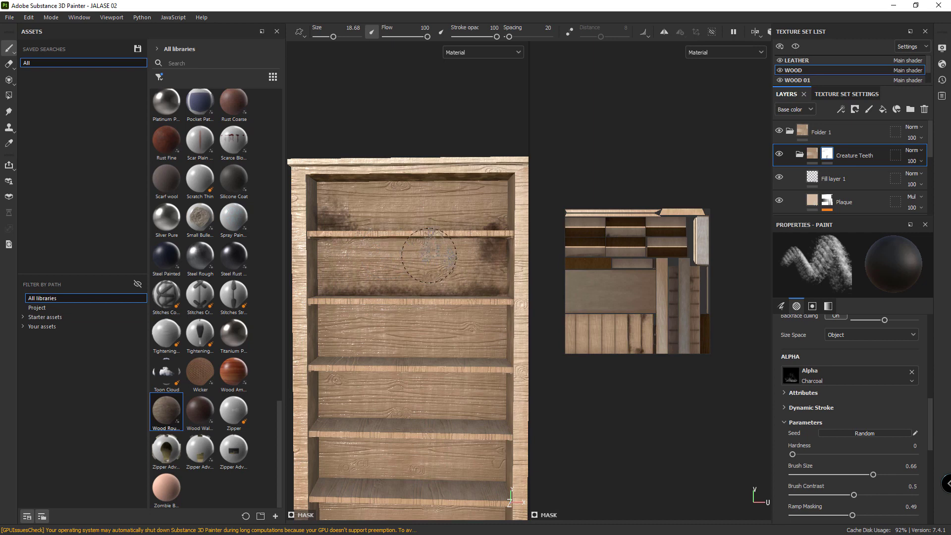
pyautogui.keyDown('ctrl'); pyautogui.moveTo(432, 255); pyautogui.dragTo(429, 255); pyautogui.keyUp('ctrl')
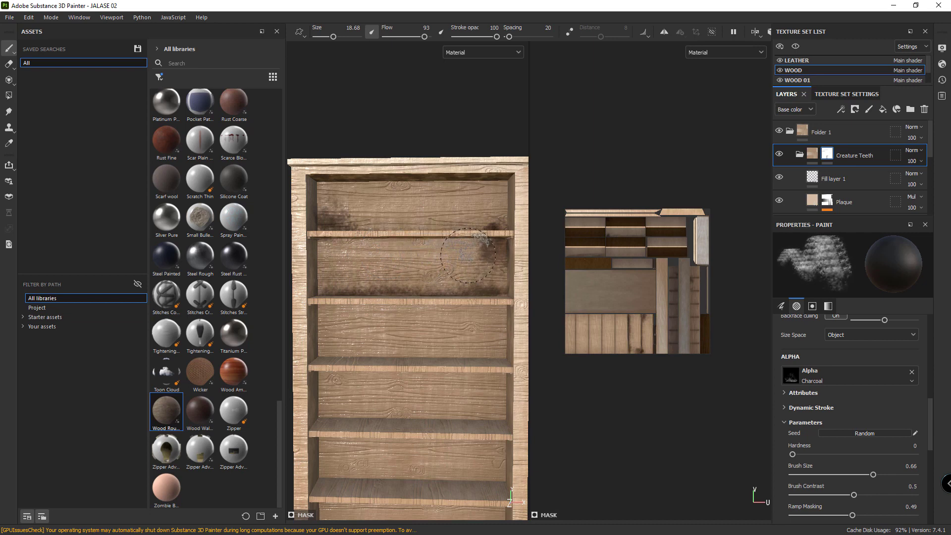
pyautogui.moveTo(445, 256); pyautogui.dragTo(336, 257)
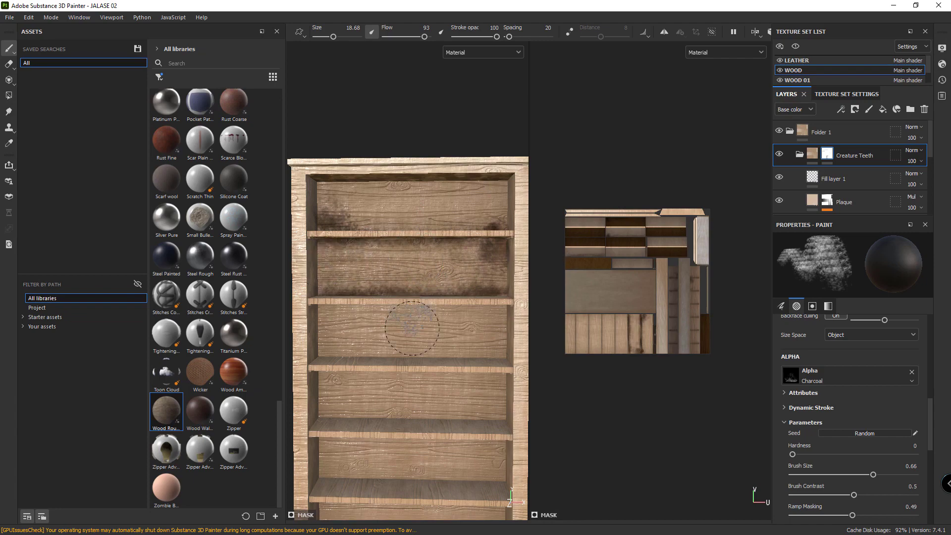
pyautogui.keyDown('alt'); pyautogui.moveTo(423, 296); pyautogui.dragTo(503, 227); pyautogui.keyUp('alt')
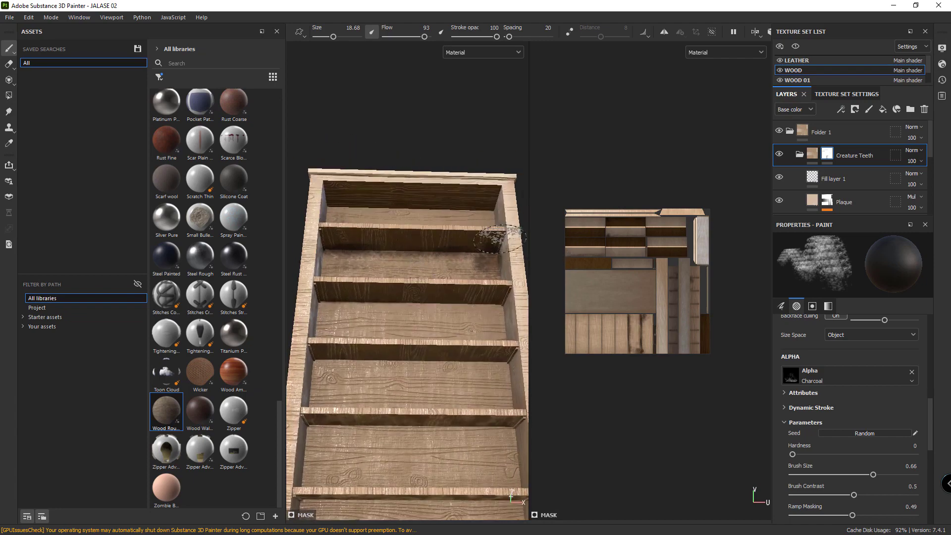
# Cycle the Base color, Metallic and Normal channel views, return to Material, then dab grime on a shelf
pyautogui.press('c')
pyautogui.press('c')
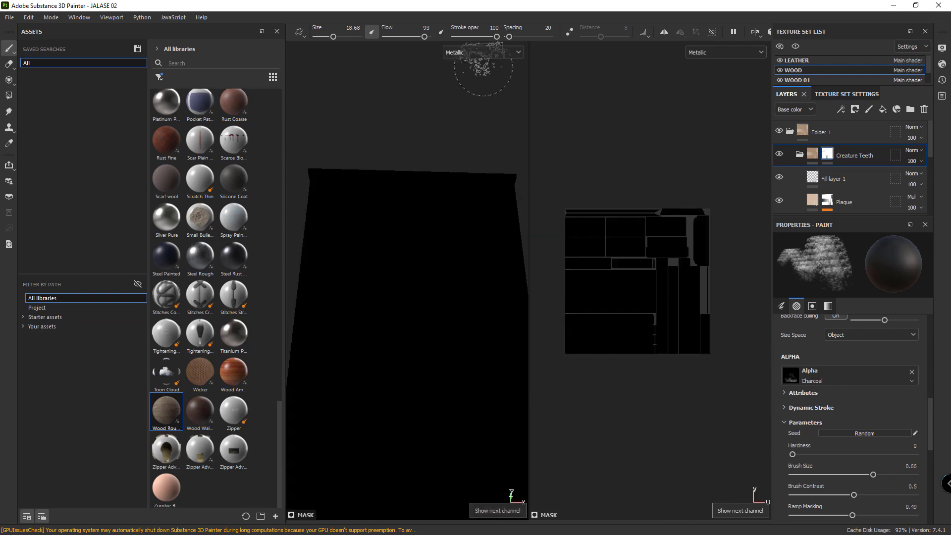
pyautogui.press('c')
pyautogui.press('c')
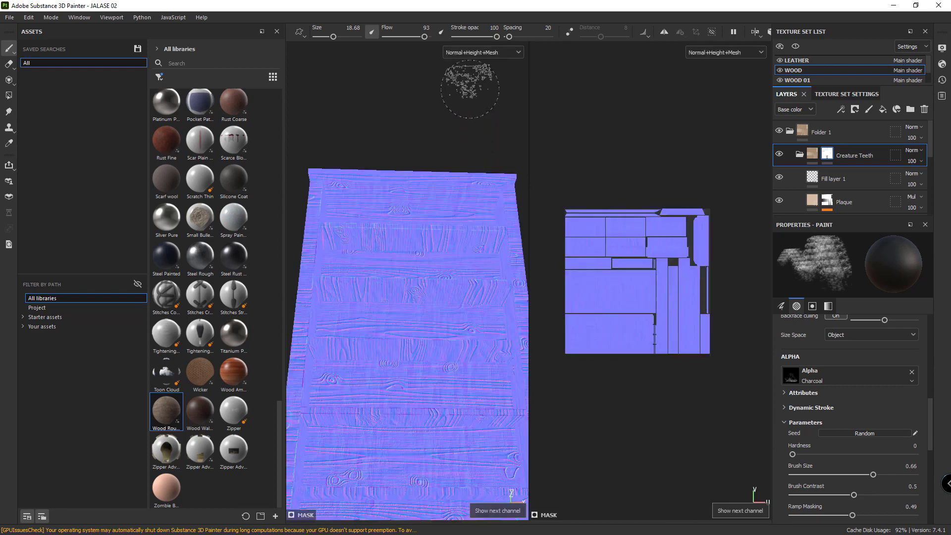
pyautogui.press('c')
pyautogui.press('c')
pyautogui.click(475, 52)
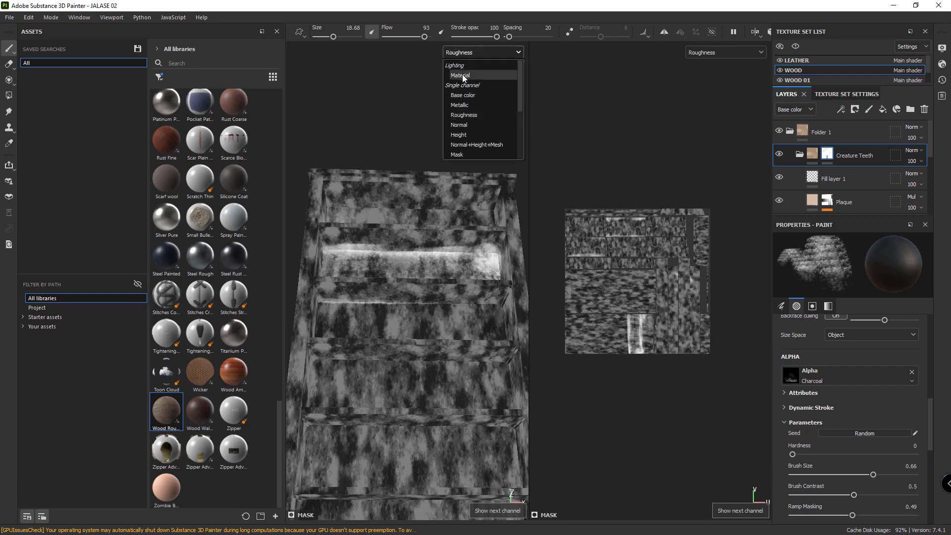
pyautogui.click(462, 74)
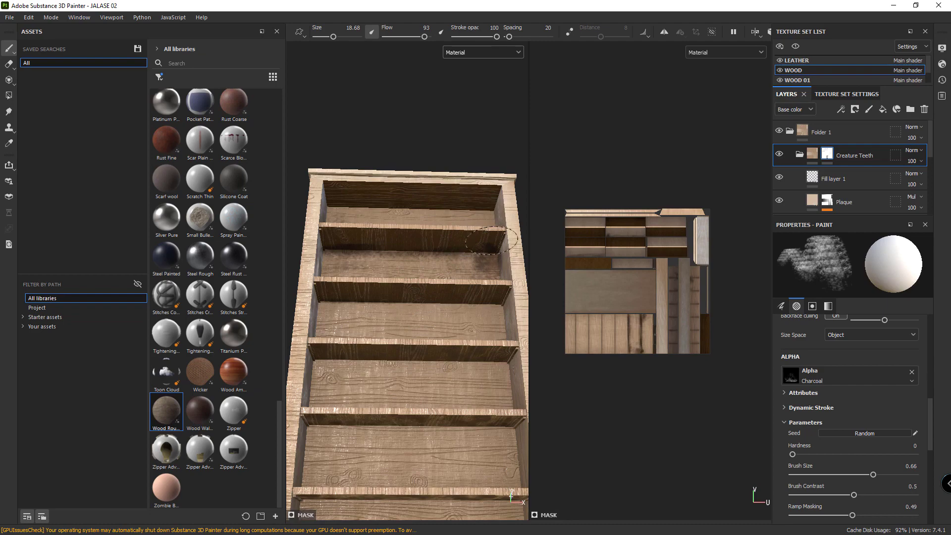
pyautogui.moveTo(491, 240); pyautogui.dragTo(434, 275)
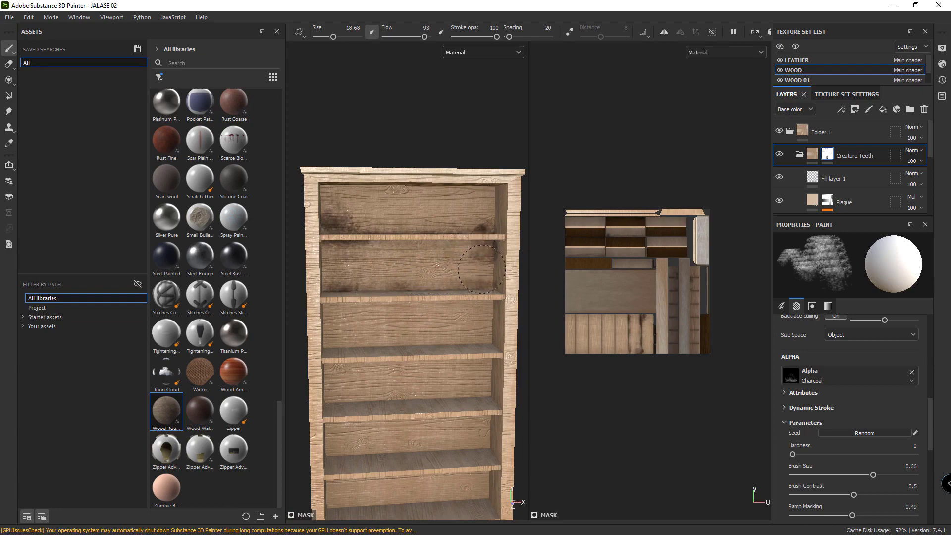
# Zoom out and orbit so the whole weathered bookshelf is in view
pyautogui.scroll(-3, 473, 342)
pyautogui.moveTo(445, 329)
pyautogui.keyDown('alt'); pyautogui.mouseDown()
pyautogui.moveTo(457, 352)
pyautogui.moveTo(387, 340)
pyautogui.moveTo(540, 335)
pyautogui.moveTo(389, 340)
pyautogui.mouseUp(); pyautogui.keyUp('alt')
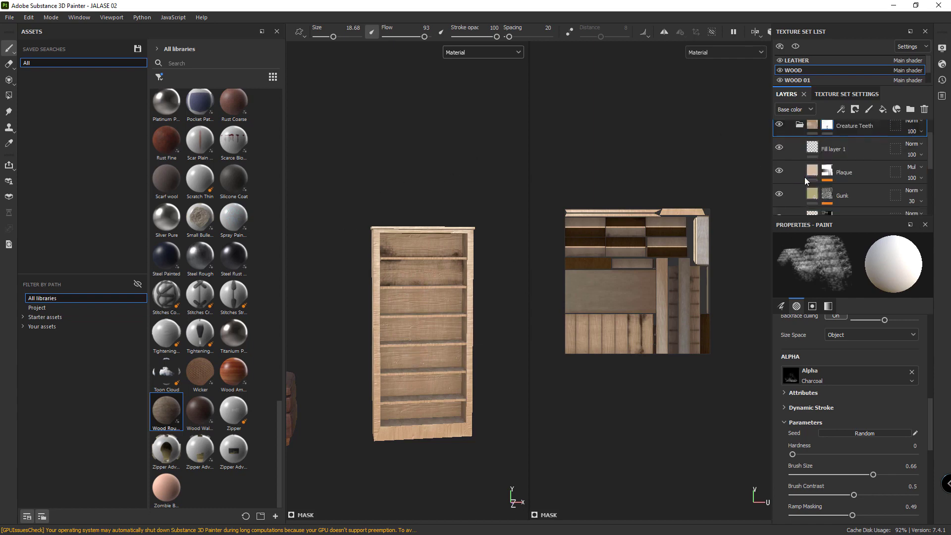
# Collapse Creature Teeth, expand Wood Ship Hull Nordic, and make its Wood Rough layer visible
pyautogui.click(800, 157)
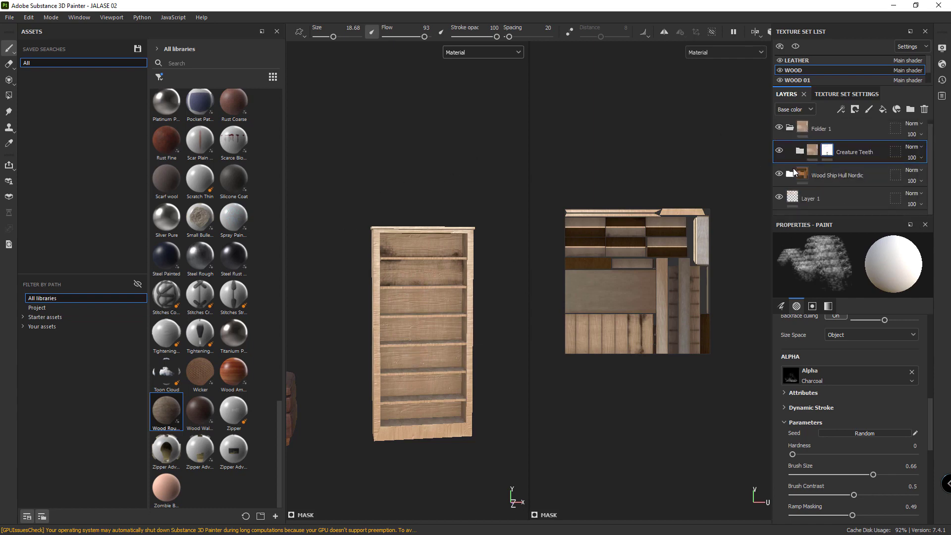
pyautogui.click(791, 176)
pyautogui.scroll(-2, 812, 181)
pyautogui.scroll(-2, 817, 183)
pyautogui.scroll(-2, 825, 189)
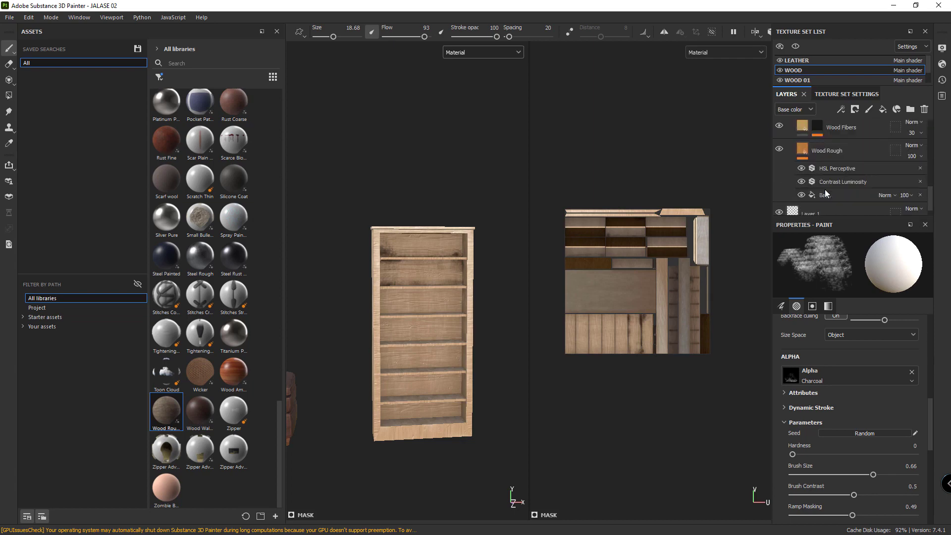
pyautogui.click(817, 142)
pyautogui.click(780, 150)
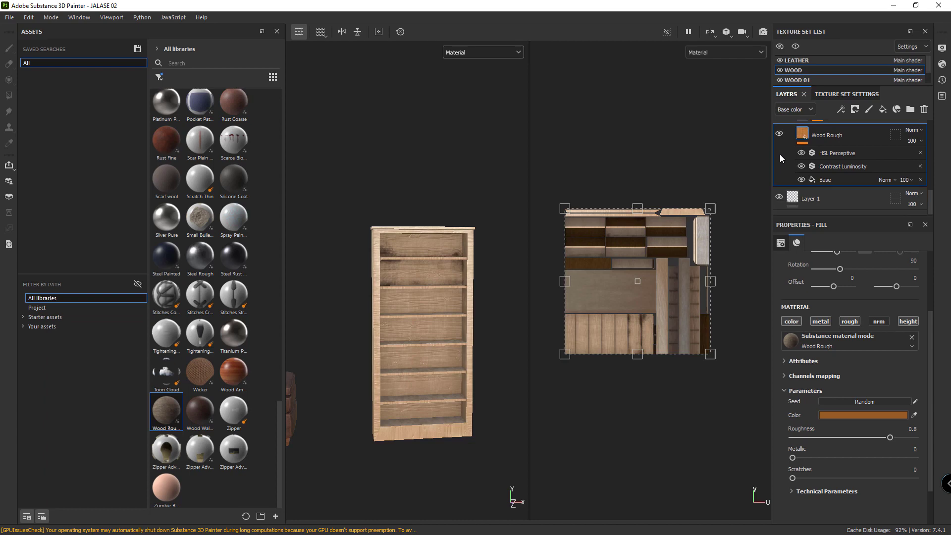
# Hide the Wood Fibers and Dirt layers; show White stains, Roughness Stains and Pattern
pyautogui.scroll(2, 780, 154)
pyautogui.click(779, 171)
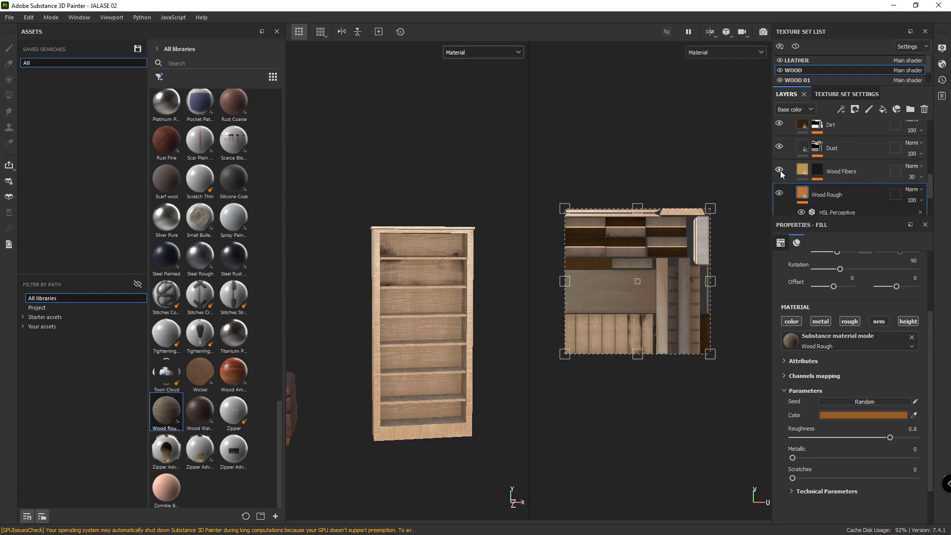
pyautogui.click(783, 146)
pyautogui.click(779, 124)
pyautogui.scroll(2, 780, 124)
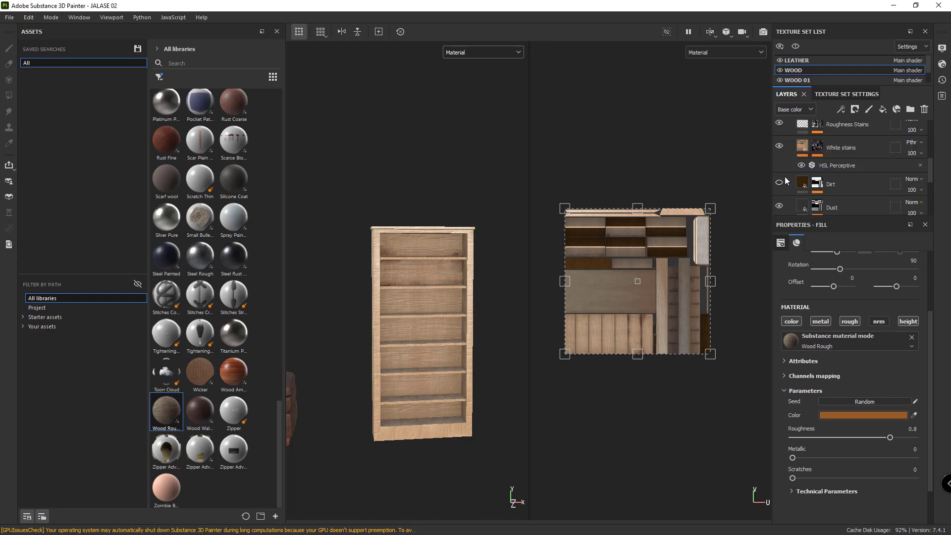
pyautogui.click(782, 145)
pyautogui.scroll(1, 783, 145)
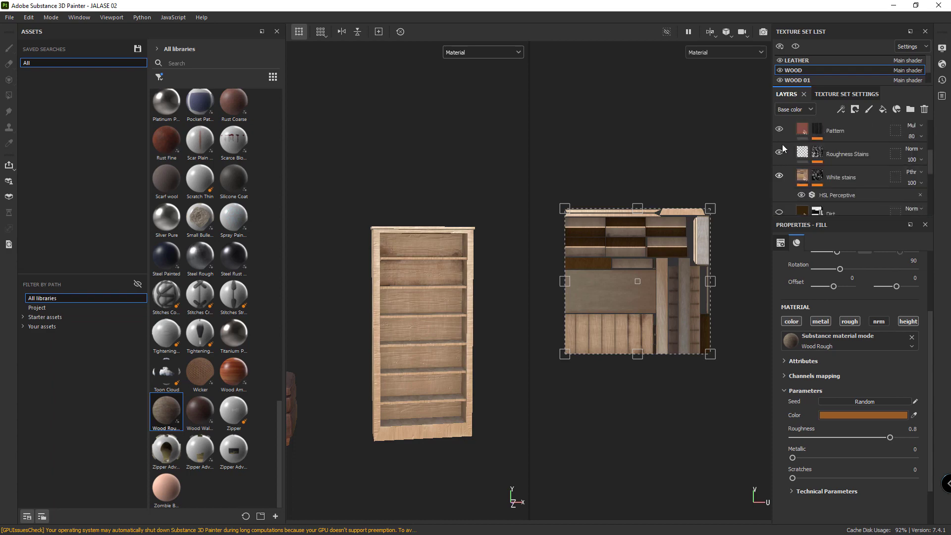
pyautogui.click(780, 154)
pyautogui.scroll(1, 781, 144)
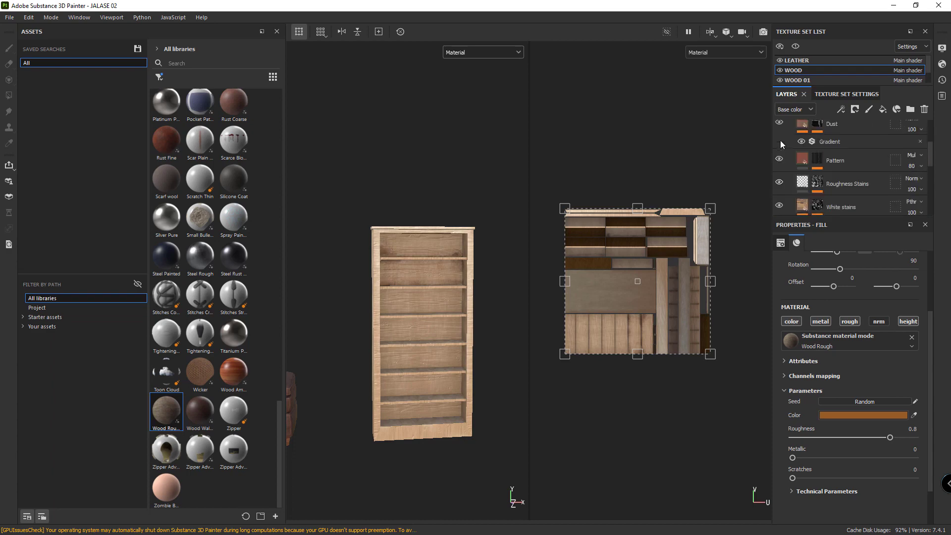
pyautogui.click(780, 160)
# Toggle Wood Rough off and on to compare, then collapse Wood Ship Hull Nordic and expand Creature Teeth
pyautogui.scroll(1, 780, 151)
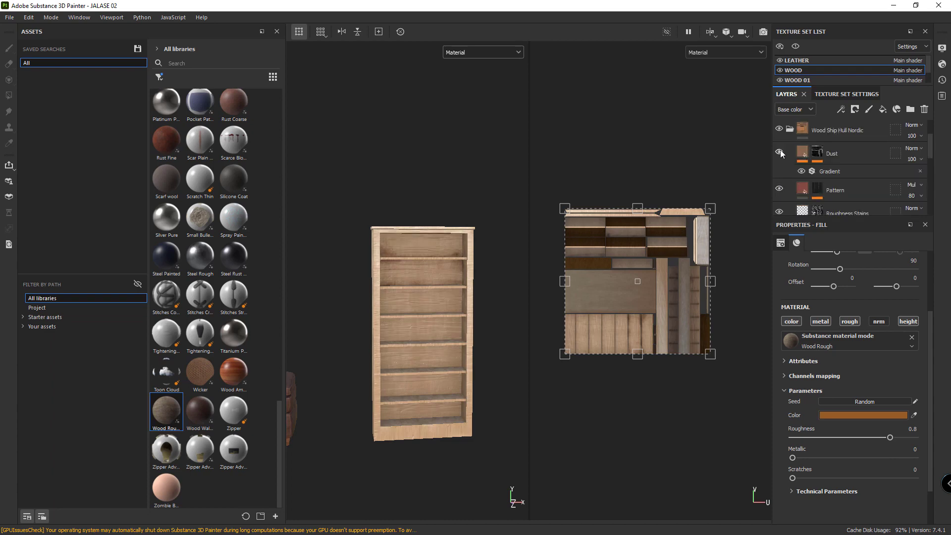
pyautogui.scroll(1, 781, 154)
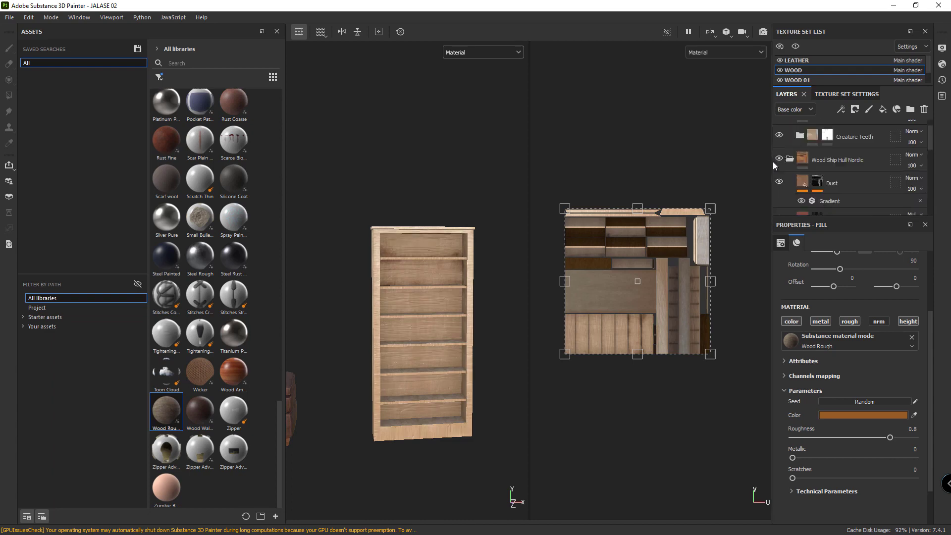
pyautogui.scroll(3, 421, 334)
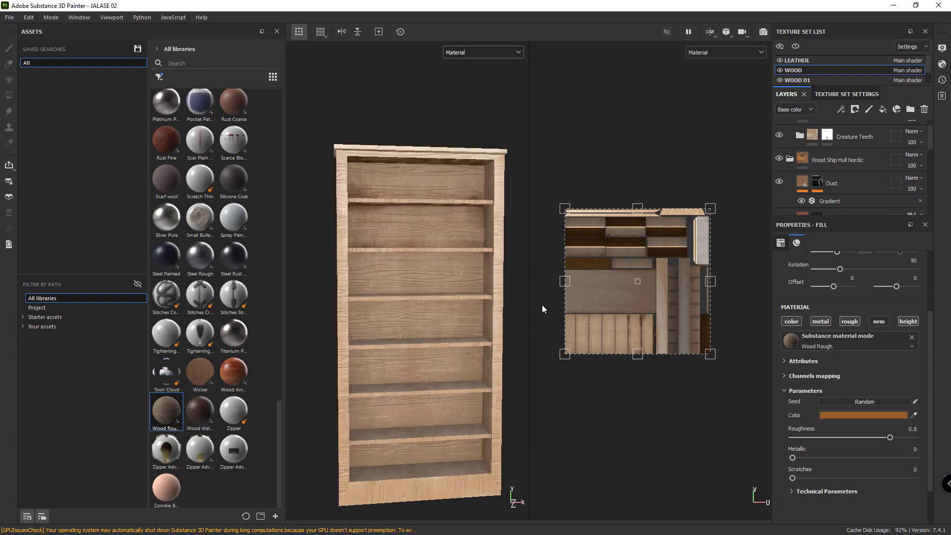
pyautogui.scroll(-5, 794, 183)
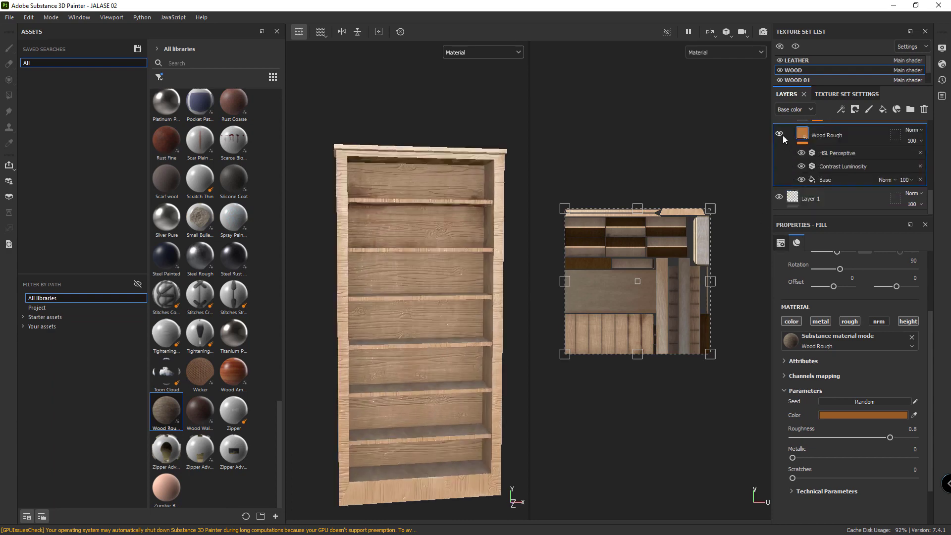
pyautogui.click(779, 135)
pyautogui.click(778, 138)
pyautogui.scroll(3, 782, 199)
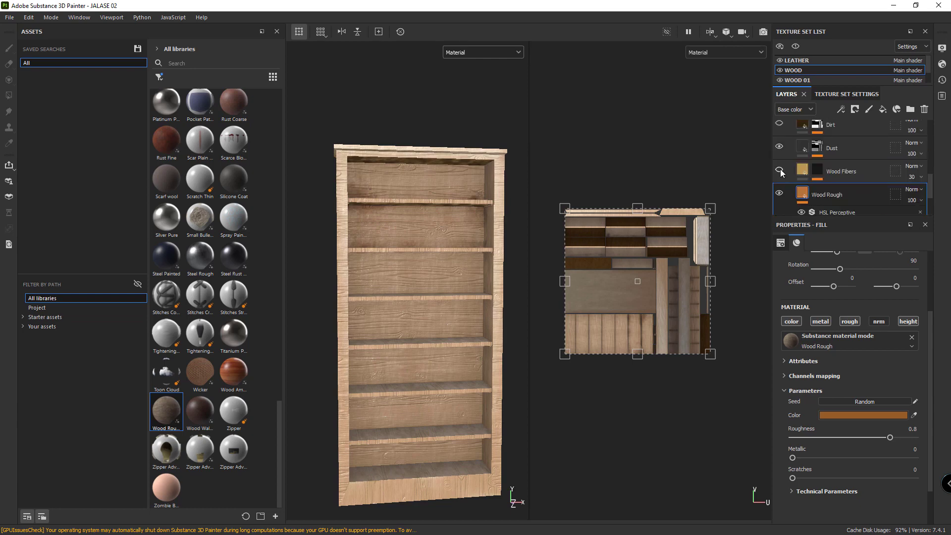
pyautogui.scroll(2, 781, 170)
pyautogui.scroll(2, 807, 166)
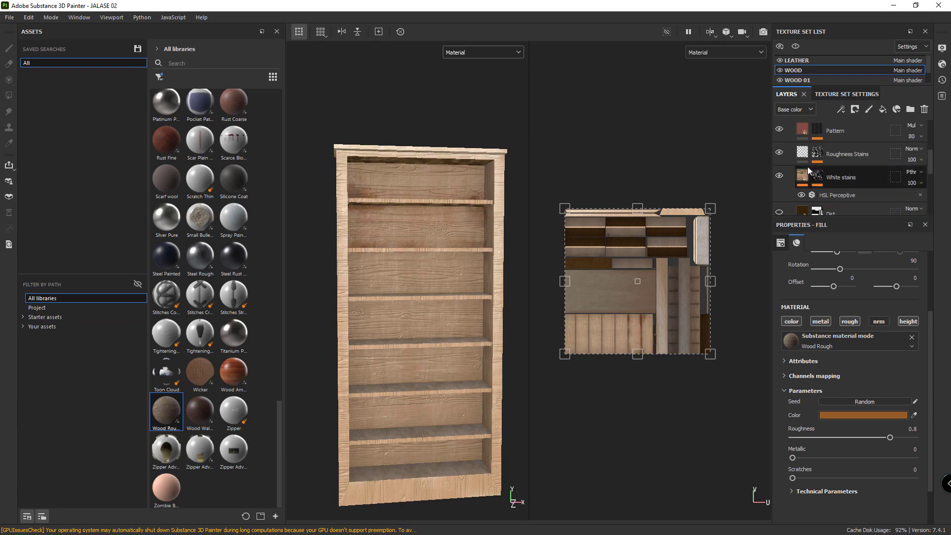
pyautogui.click(790, 159)
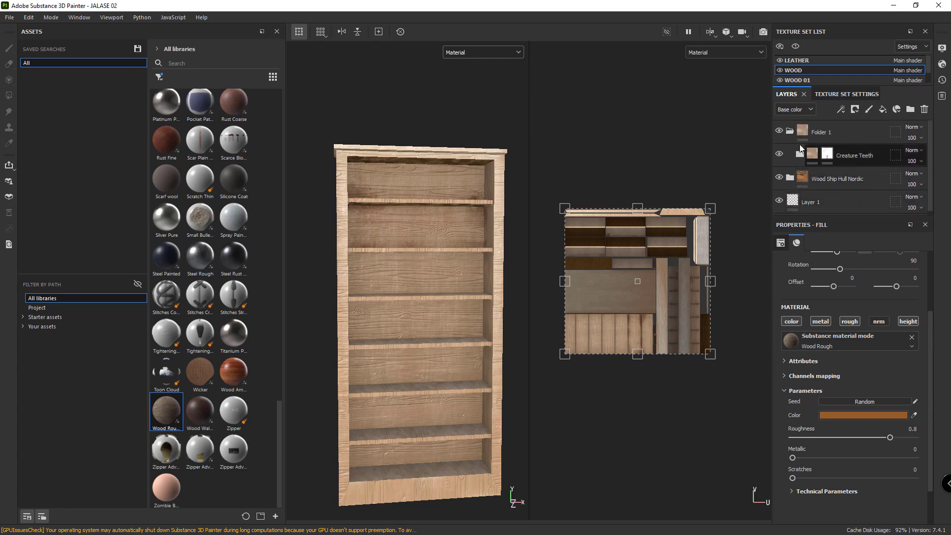
pyautogui.click(800, 155)
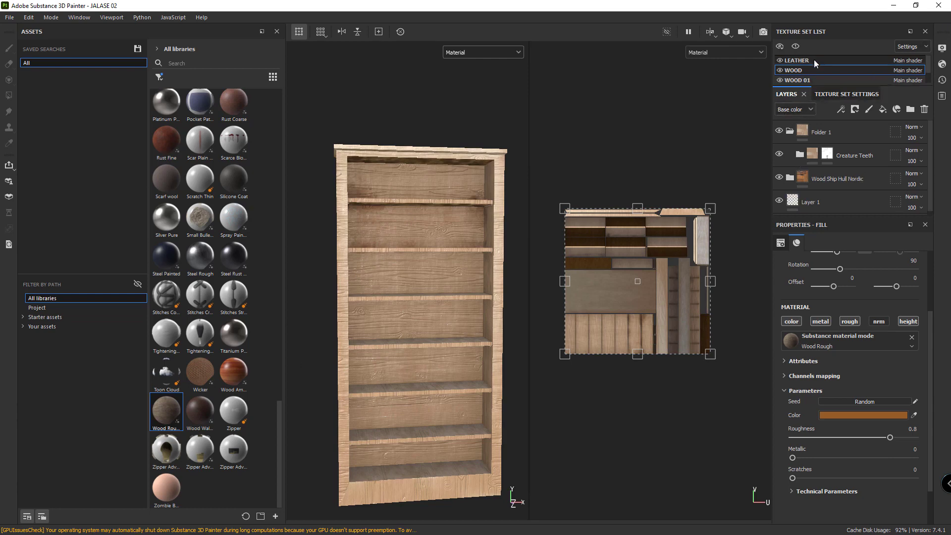
# Select Creature Teeth and Wood Ship Hull Nordic with the other layers and delete them
pyautogui.click(828, 148)
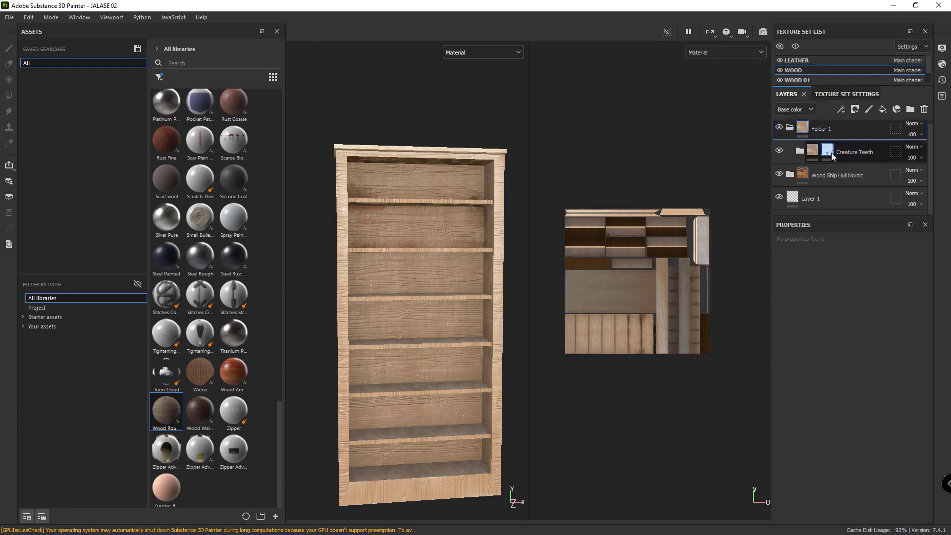
pyautogui.keyDown('shift'); pyautogui.click(830, 168); pyautogui.keyUp('shift')
pyautogui.press('Delete')
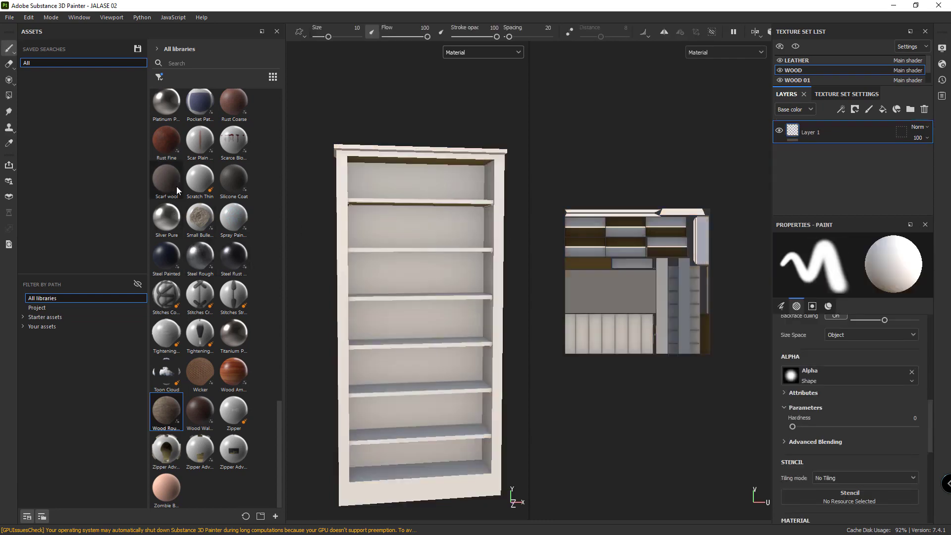
# Filter the assets to smart materials and apply Fabric UCP to the bookshelf
pyautogui.click(158, 77)
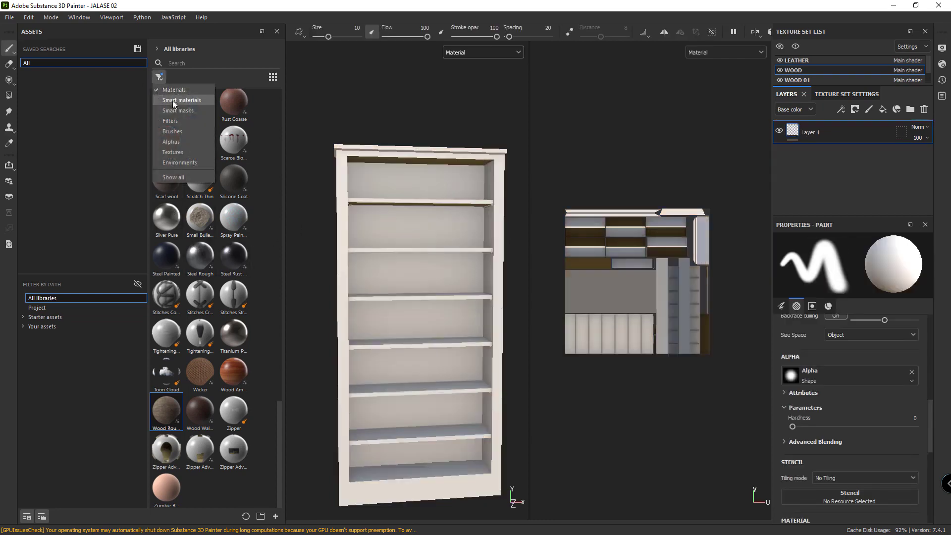
pyautogui.click(174, 100)
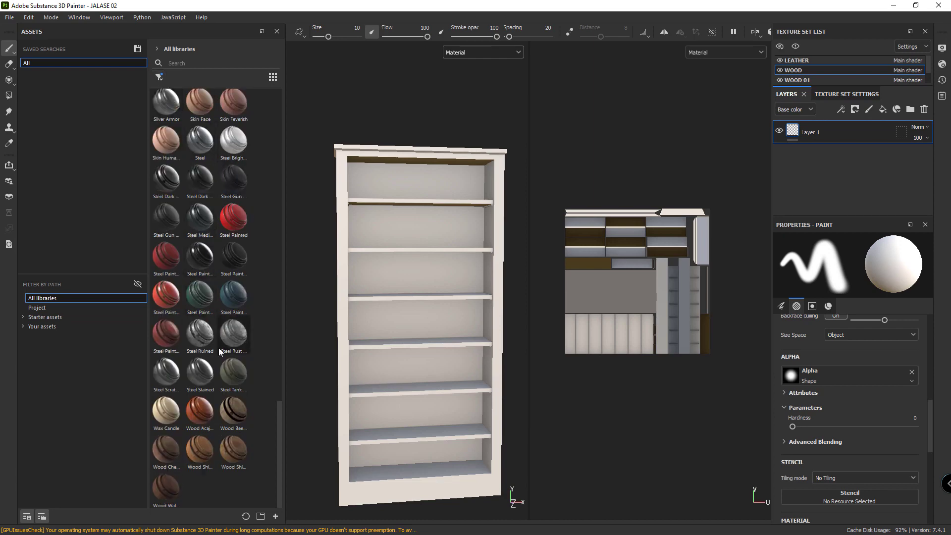
pyautogui.scroll(5, 181, 335)
pyautogui.scroll(5, 176, 331)
pyautogui.scroll(3, 174, 330)
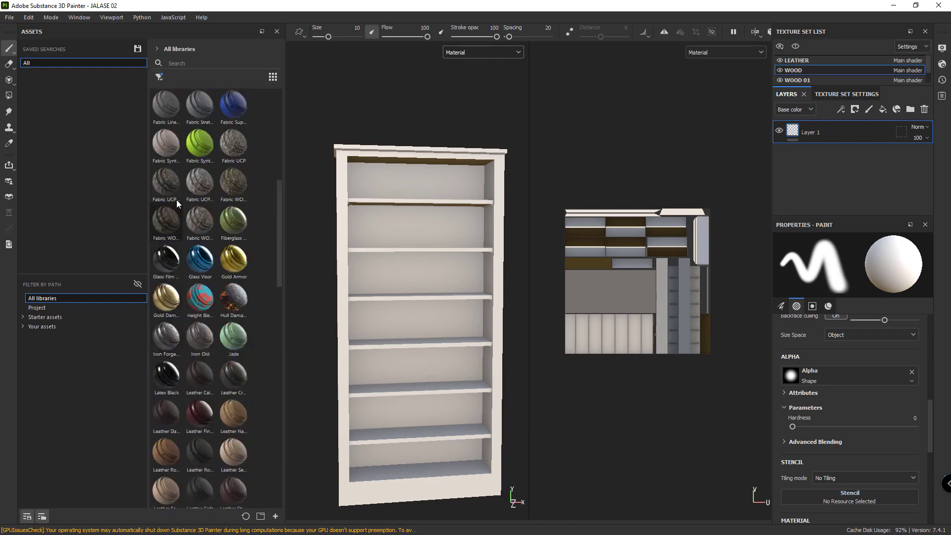
pyautogui.moveTo(176, 197); pyautogui.dragTo(376, 211)
pyautogui.moveTo(422, 254); pyautogui.dragTo(422, 254)
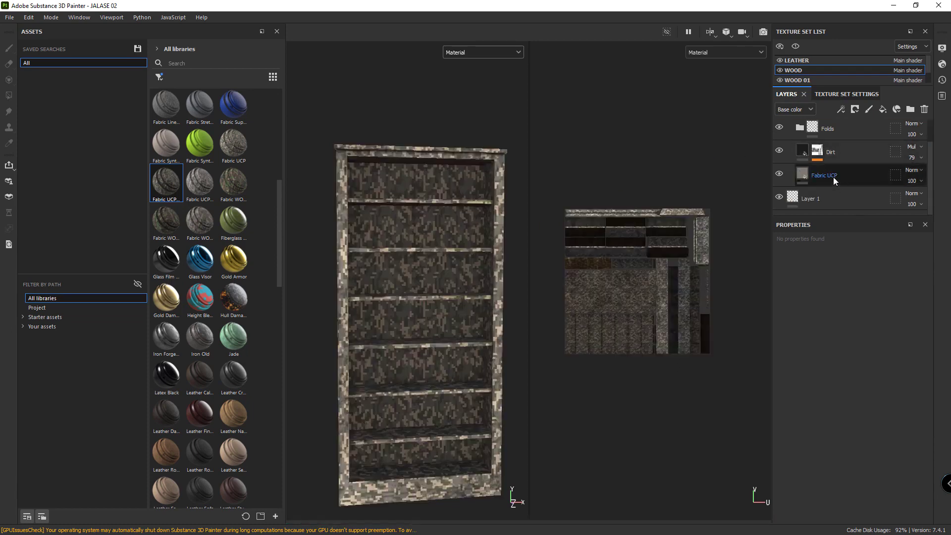
# Set the Fabric UCP scale to -50.48, then undo to remove the camouflage fabric
pyautogui.click(833, 177)
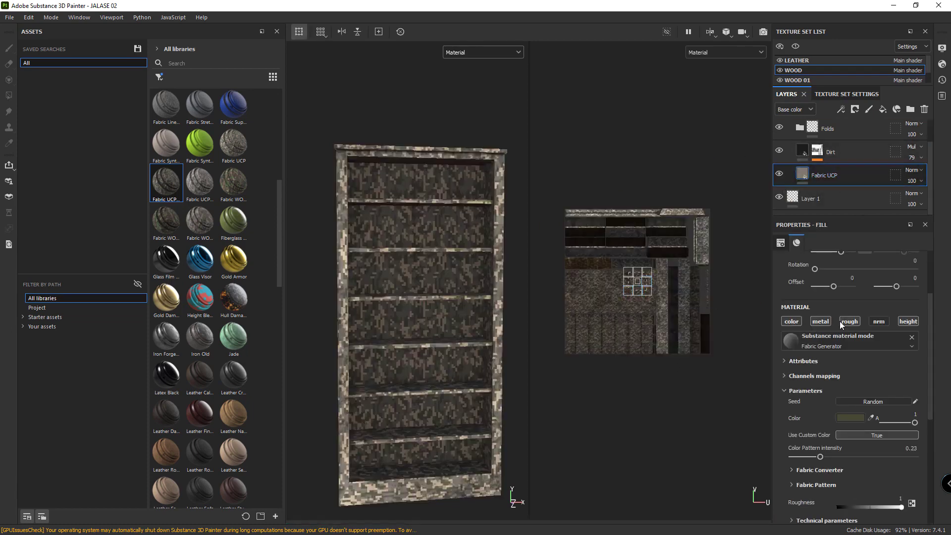
pyautogui.scroll(1, 820, 269)
pyautogui.moveTo(841, 281)
pyautogui.mouseDown()
pyautogui.moveTo(819, 283)
pyautogui.moveTo(837, 281)
pyautogui.mouseUp()
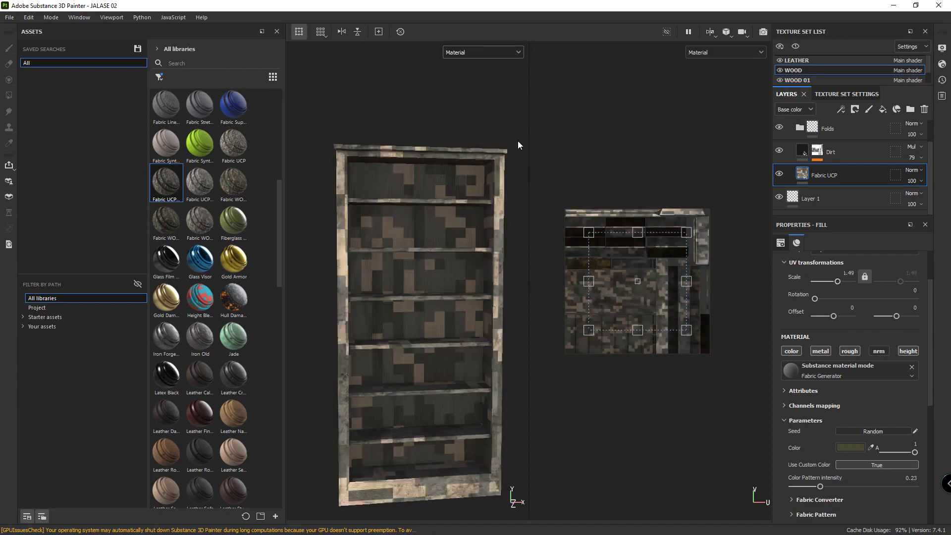
pyautogui.hotkey('ctrl', 'z')
pyautogui.hotkey('ctrl', 'z')
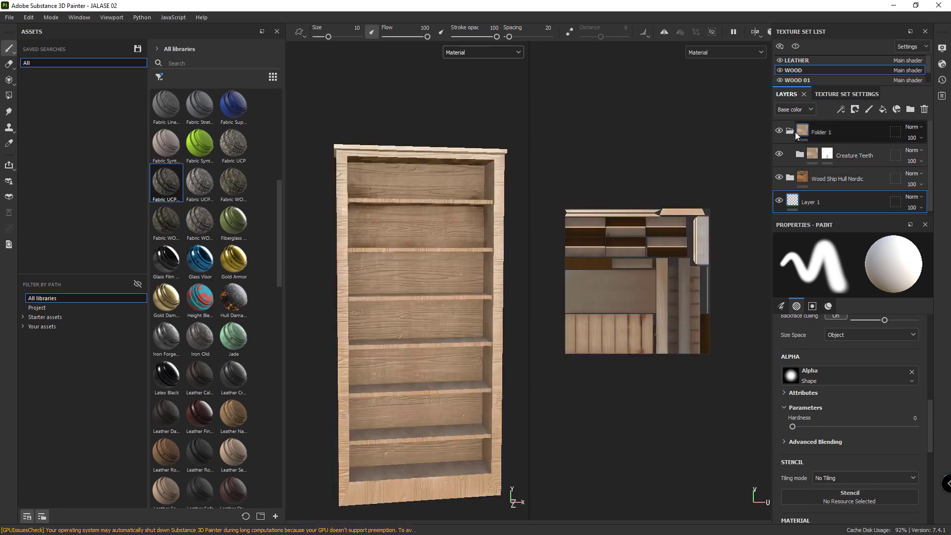
# Move Creature Teeth out of Folder 1 to the top of the stack and delete the empty folder
pyautogui.click(790, 131)
pyautogui.scroll(3, 344, 196)
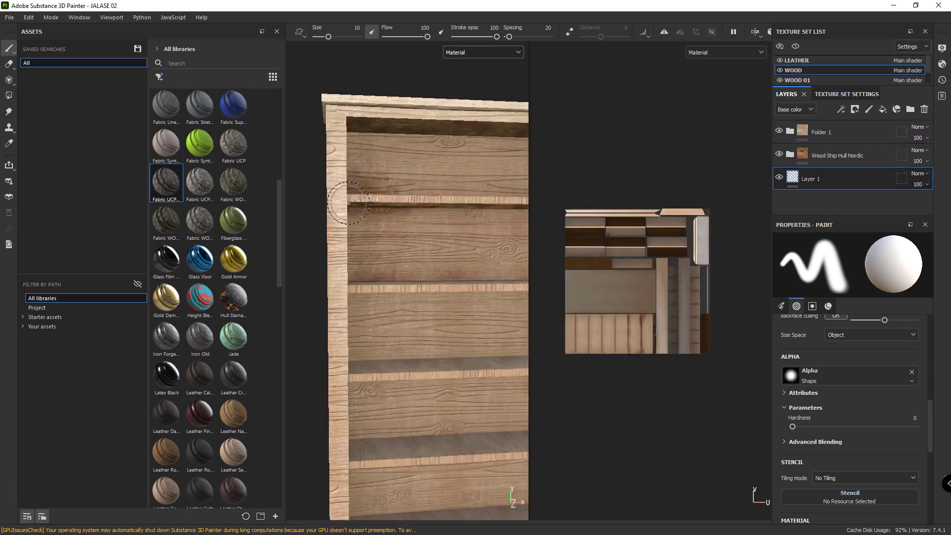
pyautogui.scroll(-5, 344, 196)
pyautogui.moveTo(356, 223)
pyautogui.keyDown('alt'); pyautogui.mouseDown()
pyautogui.moveTo(435, 230)
pyautogui.moveTo(371, 223)
pyautogui.mouseUp(); pyautogui.keyUp('alt')
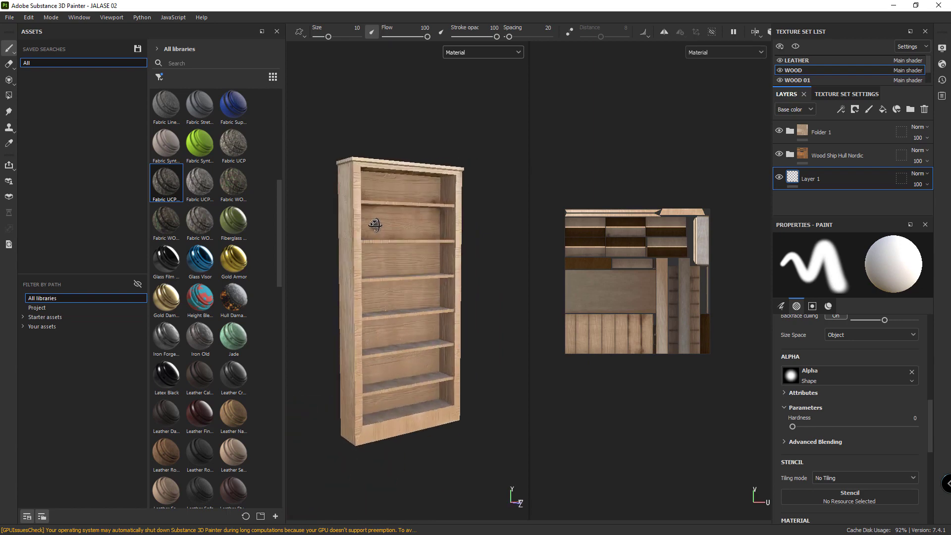
pyautogui.click(815, 132)
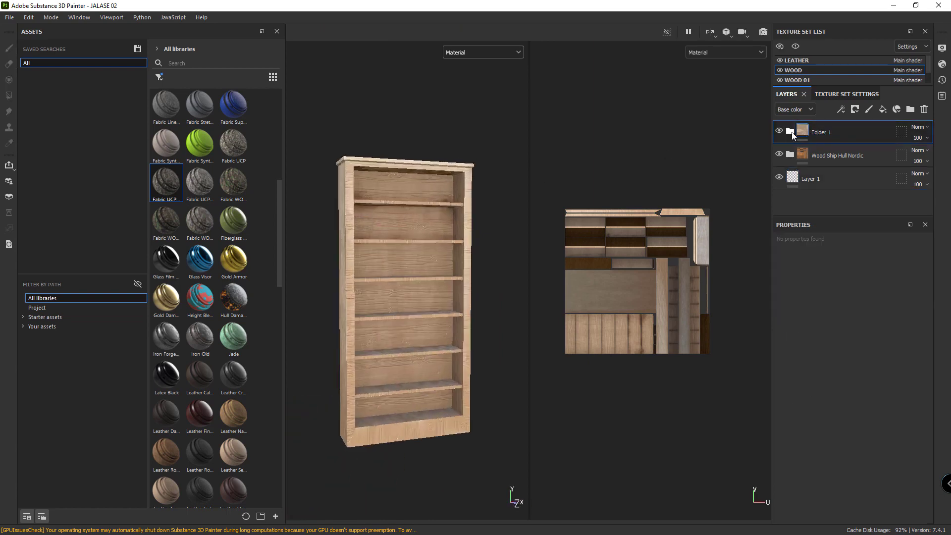
pyautogui.click(790, 131)
pyautogui.moveTo(839, 156); pyautogui.dragTo(843, 123)
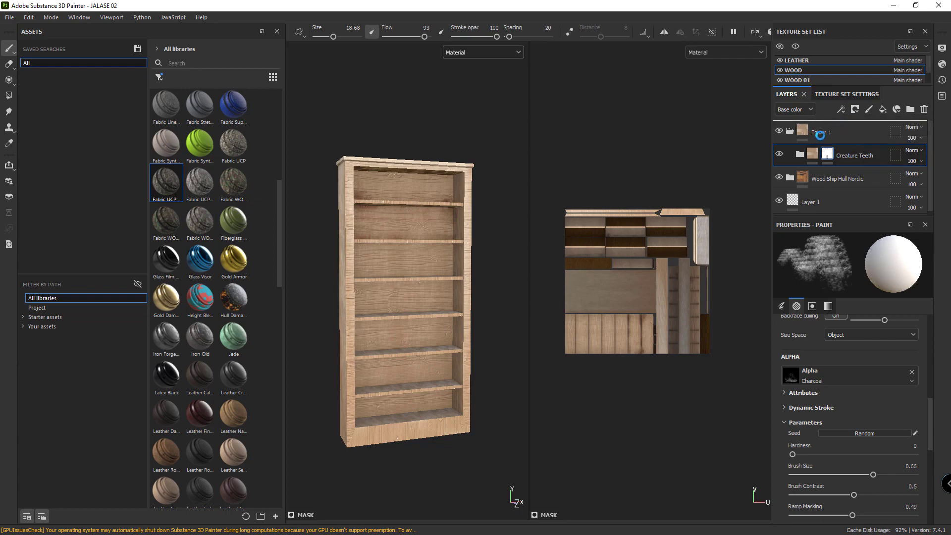
pyautogui.click(832, 155)
pyautogui.press('Delete')
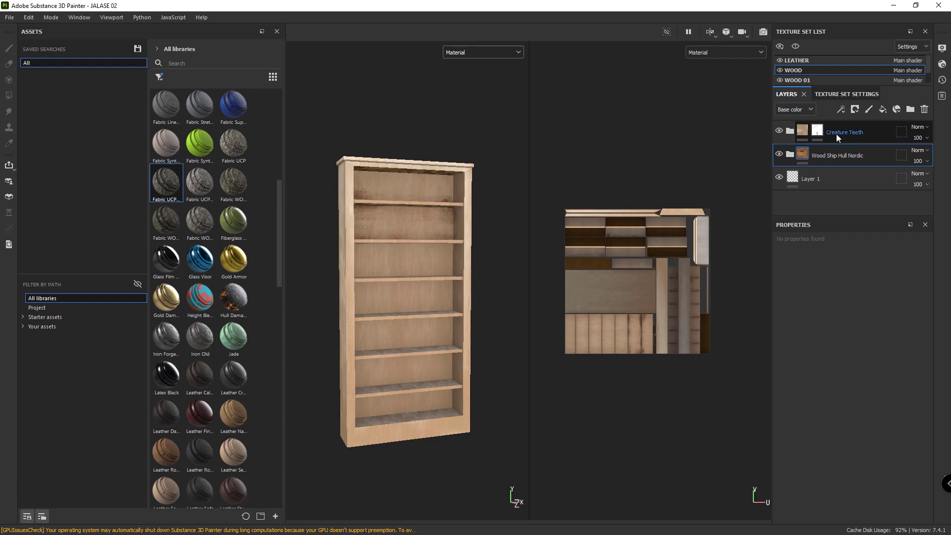
pyautogui.hotkey('ctrl', 'z')
pyautogui.hotkey('ctrl', 'y')
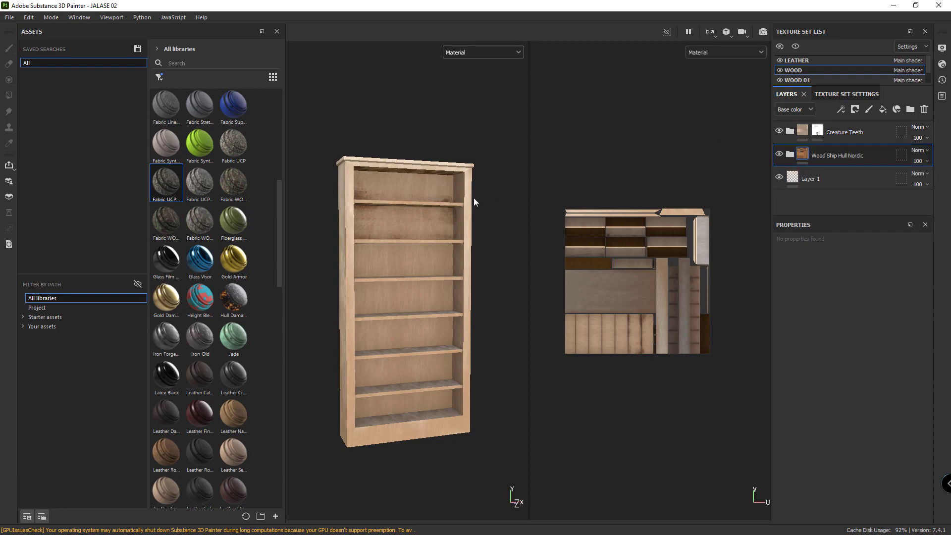
# Filter the asset library to show smart masks such as Dust, Rust and Edges
pyautogui.scroll(2, 397, 197)
pyautogui.scroll(-1, 393, 195)
pyautogui.scroll(3, 435, 195)
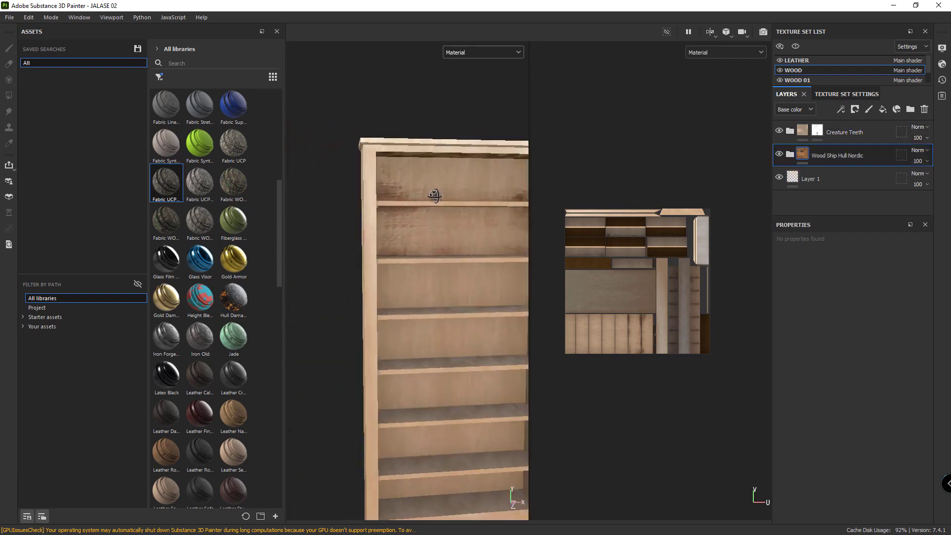
pyautogui.scroll(-3, 434, 195)
pyautogui.keyDown('alt'); pyautogui.moveTo(420, 216); pyautogui.dragTo(448, 213); pyautogui.keyUp('alt')
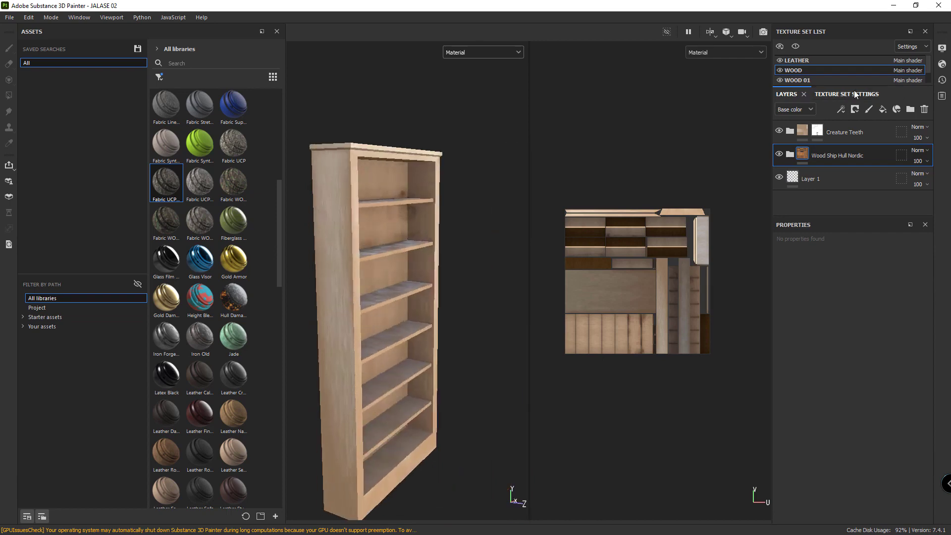
pyautogui.click(159, 76)
pyautogui.click(171, 110)
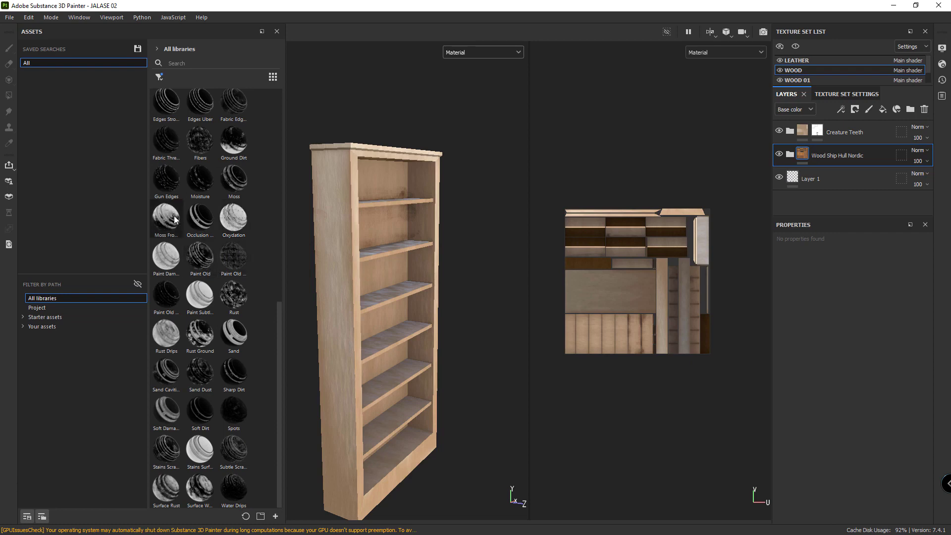
# Add Fill layer 2 and move it to the top of the layer stack
pyautogui.click(882, 109)
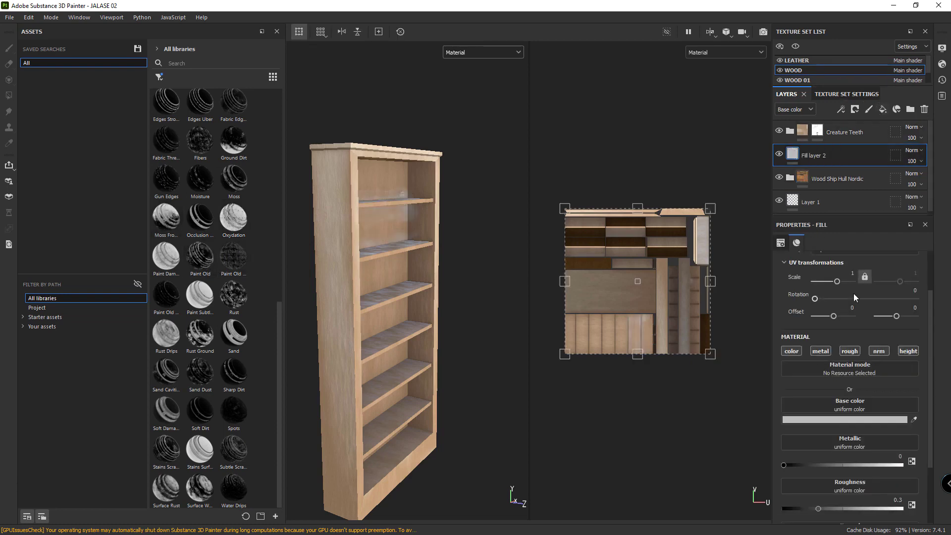
pyautogui.keyDown('alt'); pyautogui.moveTo(347, 298); pyautogui.dragTo(382, 257); pyautogui.keyUp('alt')
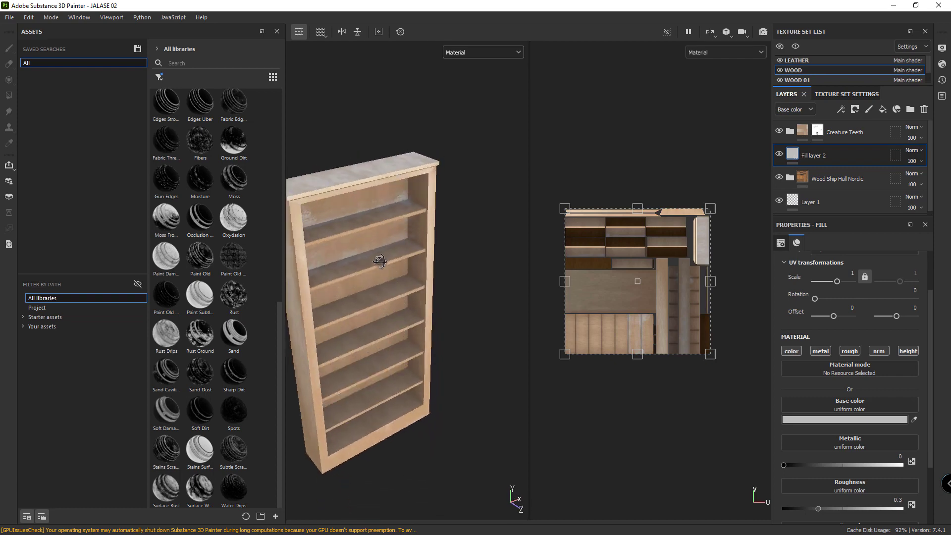
pyautogui.moveTo(863, 128); pyautogui.dragTo(863, 127)
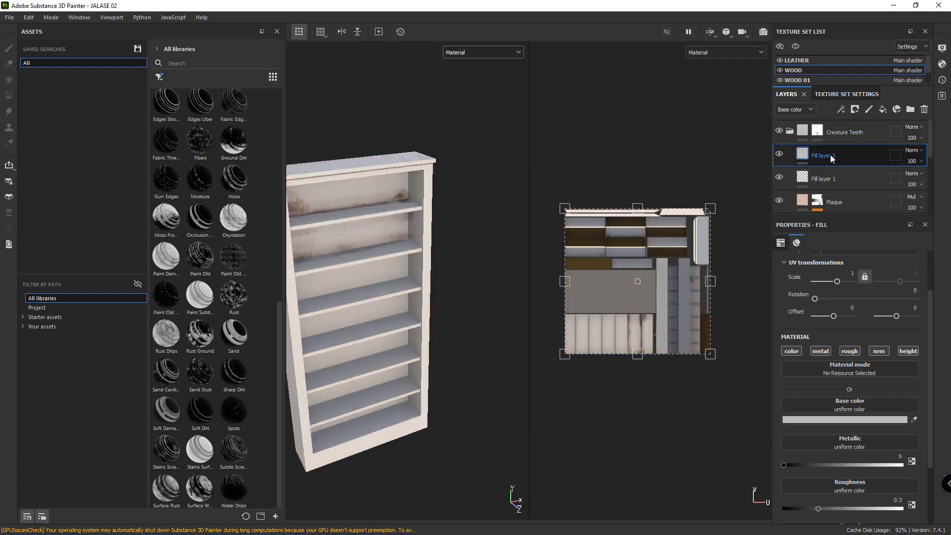
pyautogui.moveTo(832, 157); pyautogui.dragTo(817, 125)
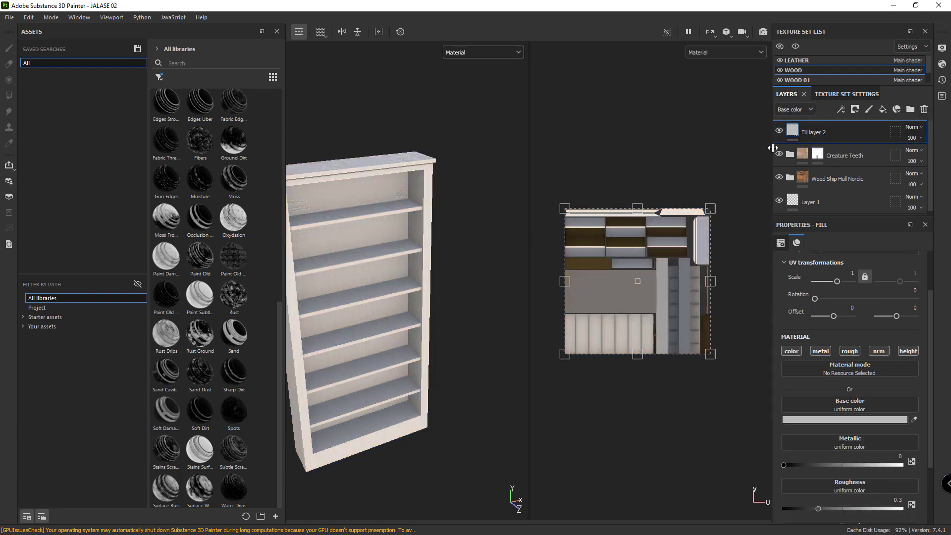
# Give Fill layer 2 a light brown base colour and roughness around 0.76
pyautogui.click(865, 420)
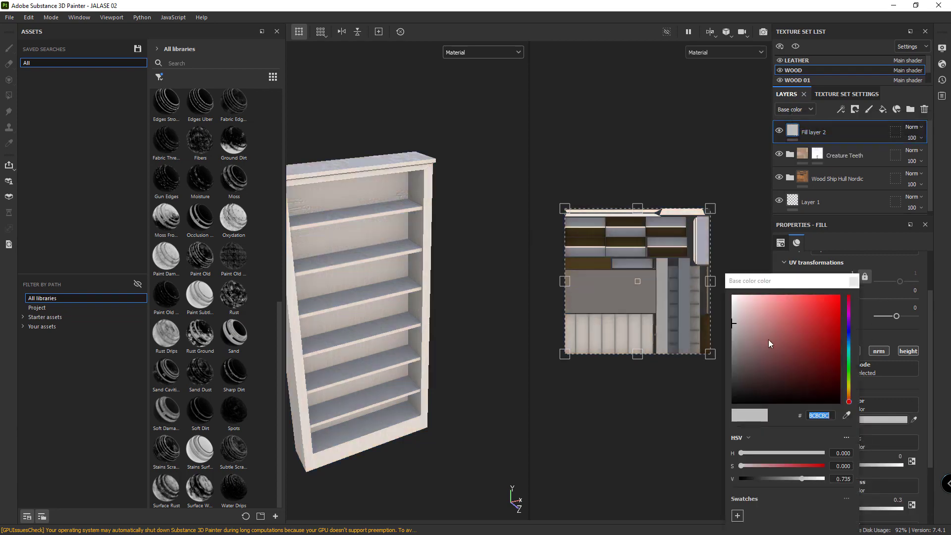
pyautogui.moveTo(848, 380); pyautogui.dragTo(851, 395)
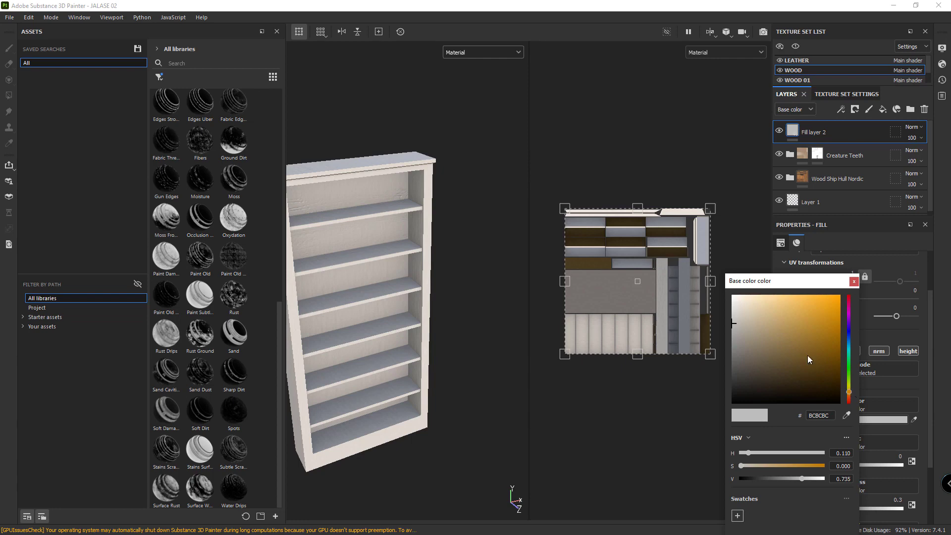
pyautogui.moveTo(808, 356); pyautogui.dragTo(815, 362)
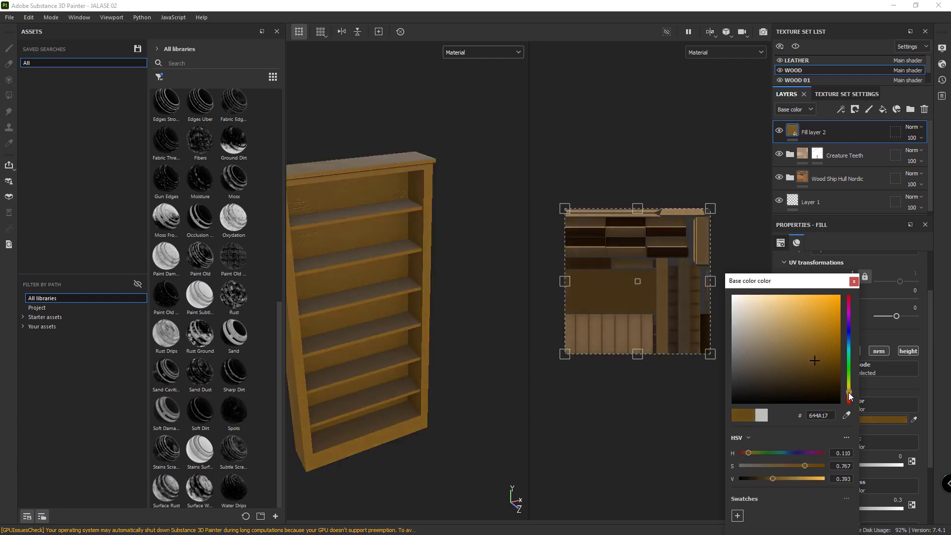
pyautogui.moveTo(850, 396); pyautogui.dragTo(850, 399)
pyautogui.moveTo(792, 466)
pyautogui.mouseDown()
pyautogui.moveTo(772, 466)
pyautogui.moveTo(779, 478)
pyautogui.mouseUp()
pyautogui.click(784, 478)
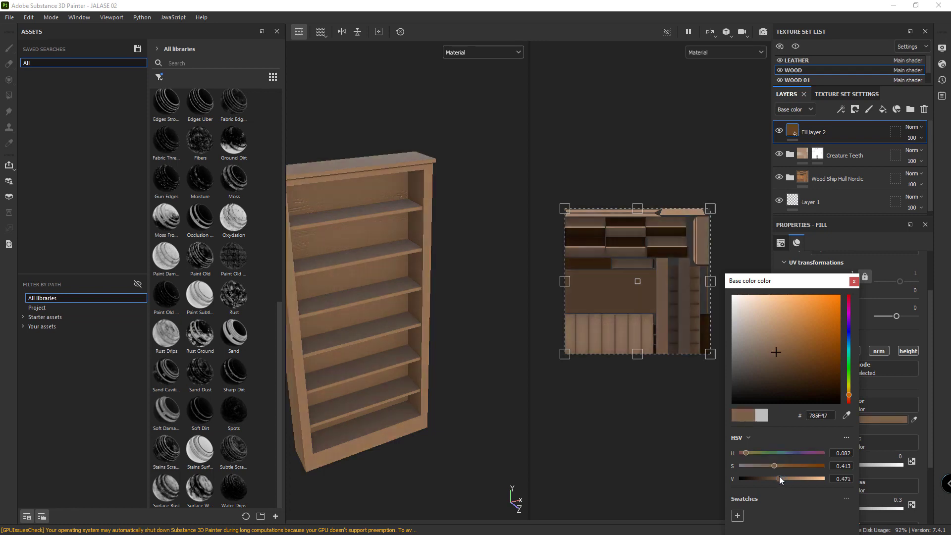
pyautogui.click(852, 285)
pyautogui.scroll(-2, 832, 483)
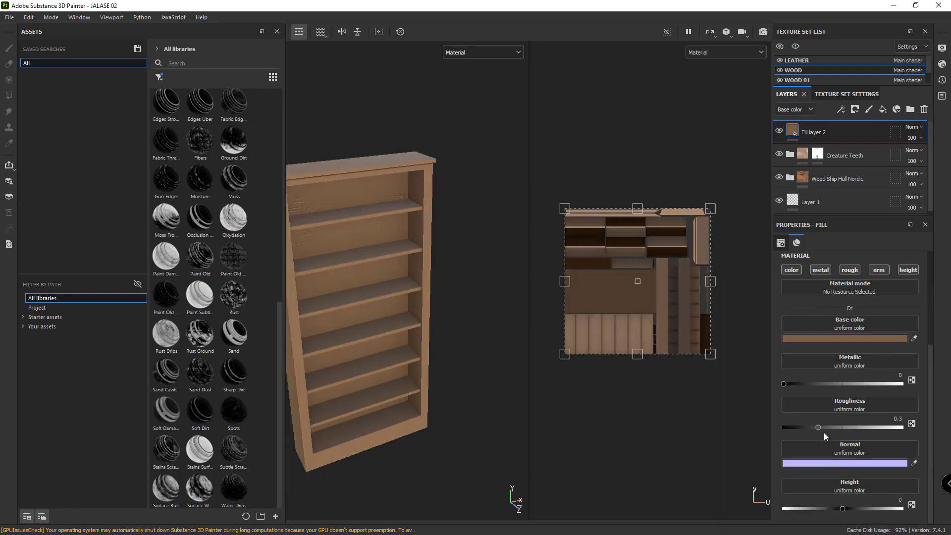
pyautogui.moveTo(839, 422); pyautogui.dragTo(872, 426)
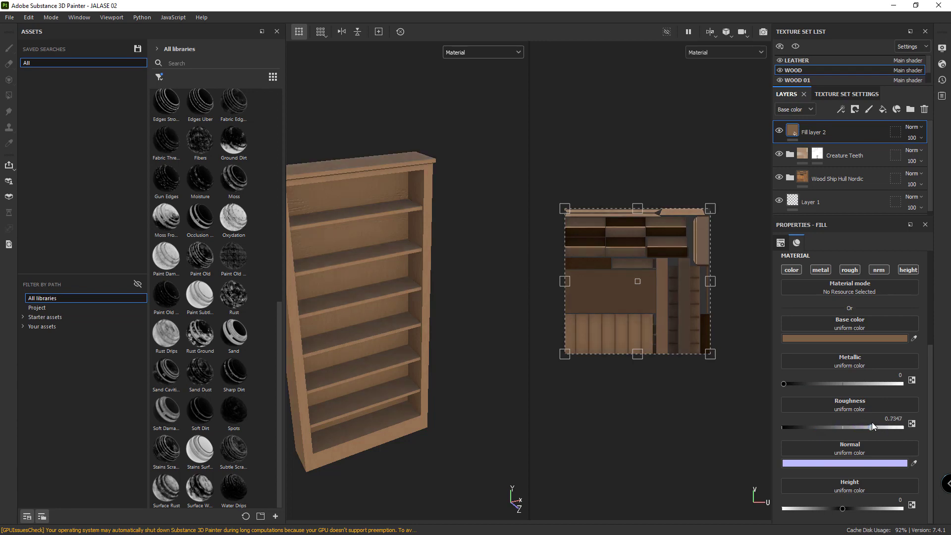
# Apply the Moss Frost smart mask to Fill layer 2
pyautogui.scroll(3, 188, 337)
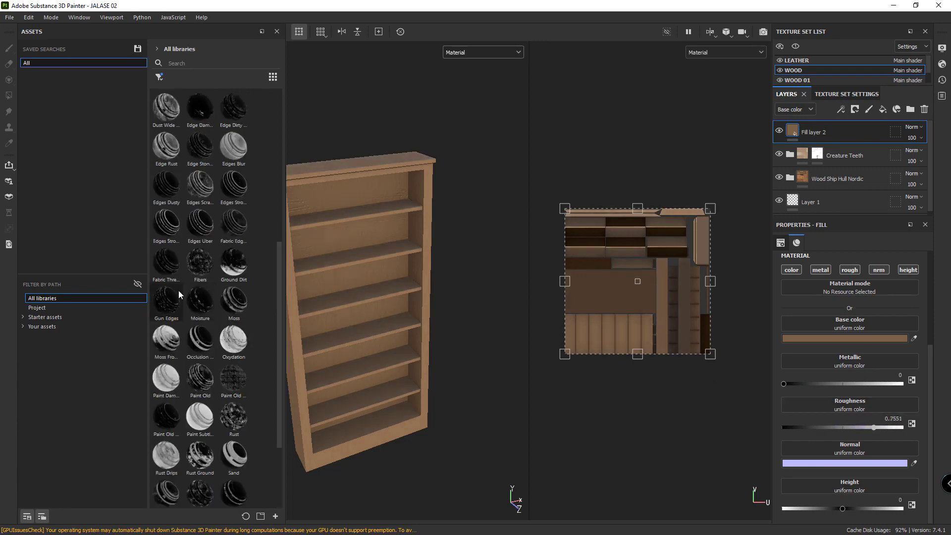
pyautogui.moveTo(173, 338); pyautogui.dragTo(796, 138)
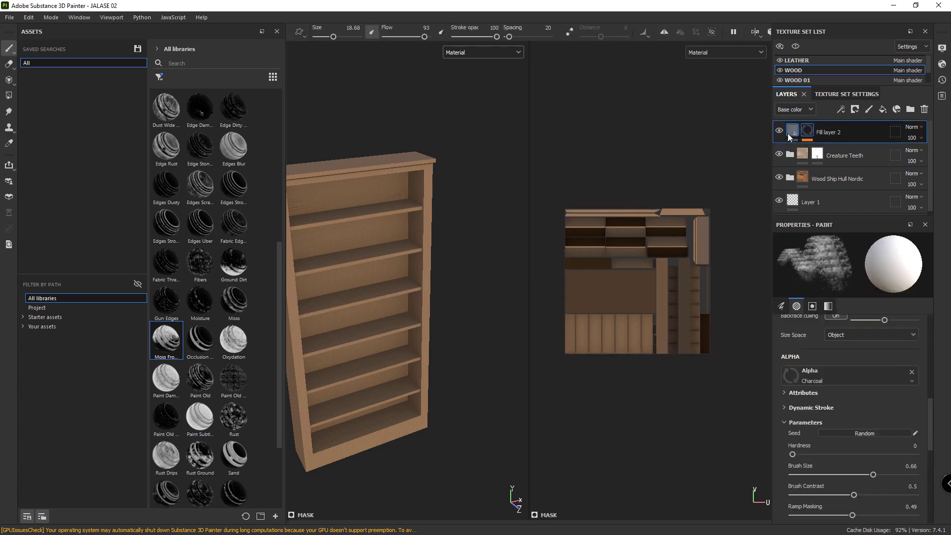
pyautogui.moveTo(419, 224)
pyautogui.keyDown('alt'); pyautogui.mouseDown()
pyautogui.moveTo(490, 256)
pyautogui.moveTo(460, 250)
pyautogui.mouseUp(); pyautogui.keyUp('alt')
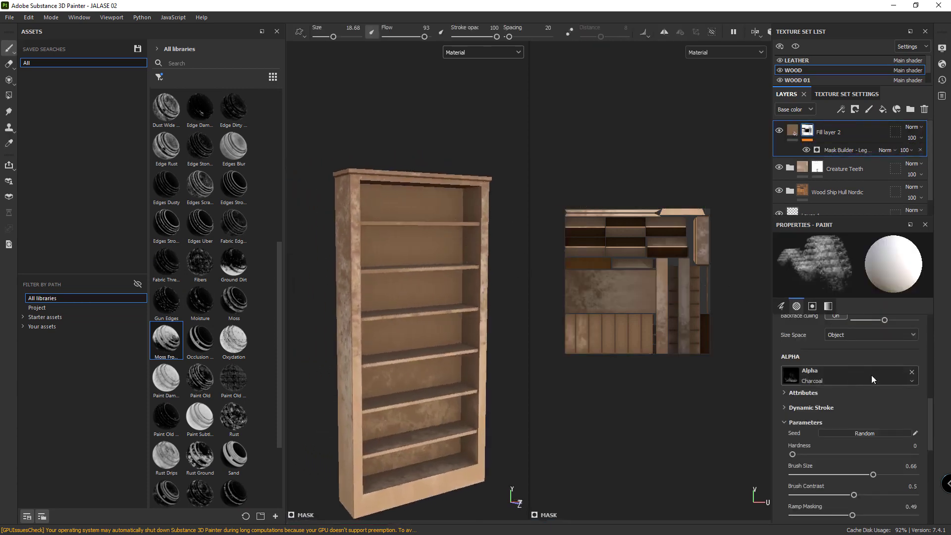
# Adjust the mask generator level between 0.78 and 0.13, then drag on the Ground Dirt mask
pyautogui.click(835, 150)
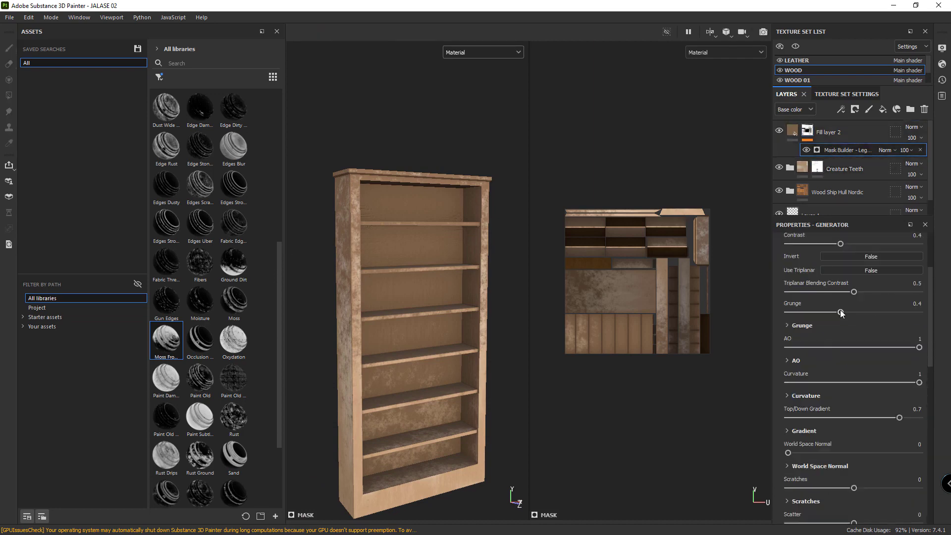
pyautogui.scroll(2, 840, 312)
pyautogui.scroll(2, 839, 311)
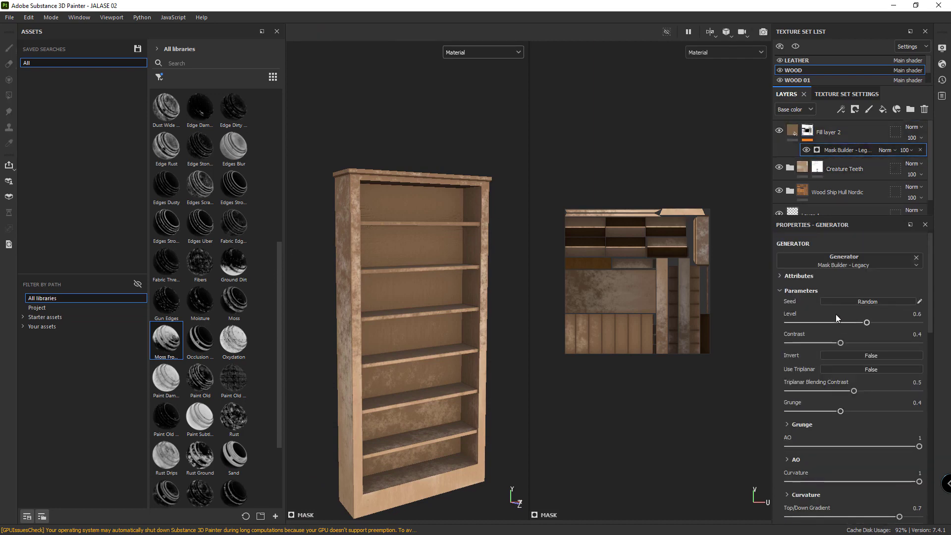
pyautogui.click(890, 321)
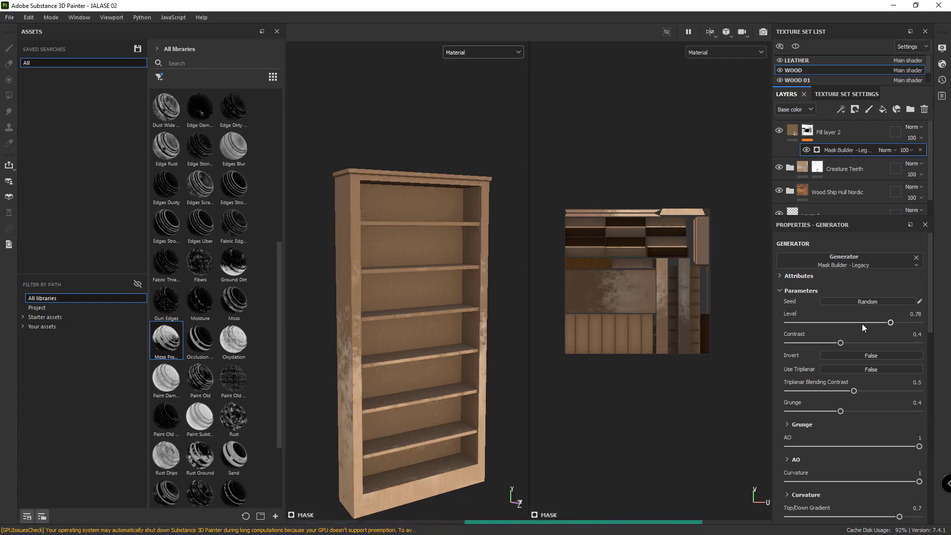
pyautogui.click(806, 326)
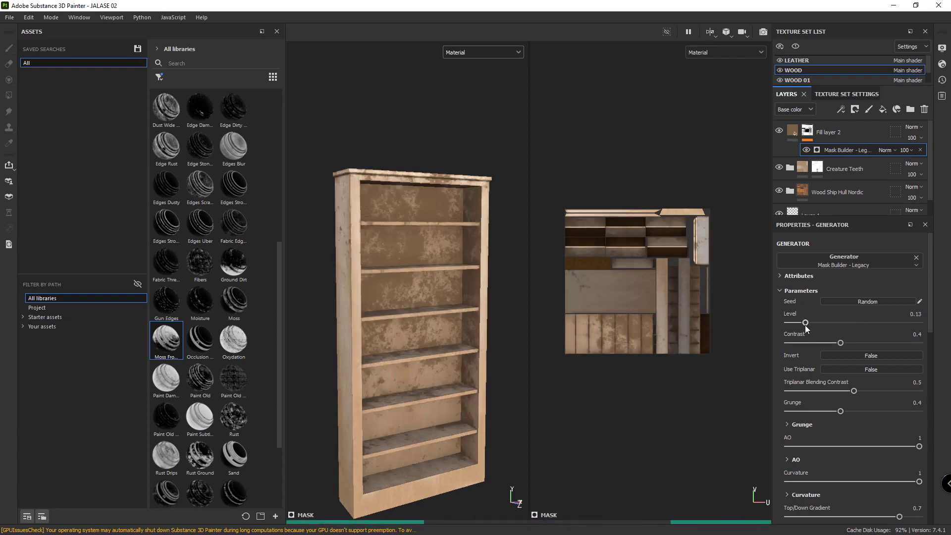
pyautogui.moveTo(461, 293)
pyautogui.keyDown('alt'); pyautogui.mouseDown()
pyautogui.moveTo(455, 280)
pyautogui.moveTo(434, 298)
pyautogui.mouseUp(); pyautogui.keyUp('alt')
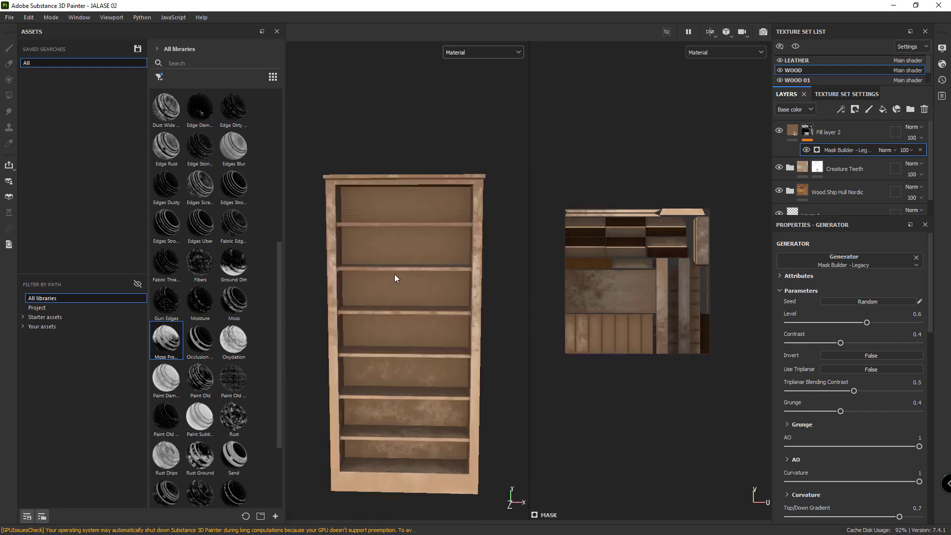
pyautogui.moveTo(233, 271)
pyautogui.mouseDown()
pyautogui.moveTo(208, 226)
pyautogui.moveTo(234, 255)
pyautogui.moveTo(490, 214)
pyautogui.moveTo(808, 130)
pyautogui.mouseUp()
# Undo the Moss Frost and grunge masks on Fill layer 2
pyautogui.hotkey('ctrl', 'z')
pyautogui.moveTo(455, 178)
pyautogui.keyDown('alt'); pyautogui.mouseDown()
pyautogui.moveTo(506, 160)
pyautogui.moveTo(353, 225)
pyautogui.moveTo(268, 218)
pyautogui.moveTo(449, 180)
pyautogui.moveTo(418, 198)
pyautogui.mouseUp(); pyautogui.keyUp('alt')
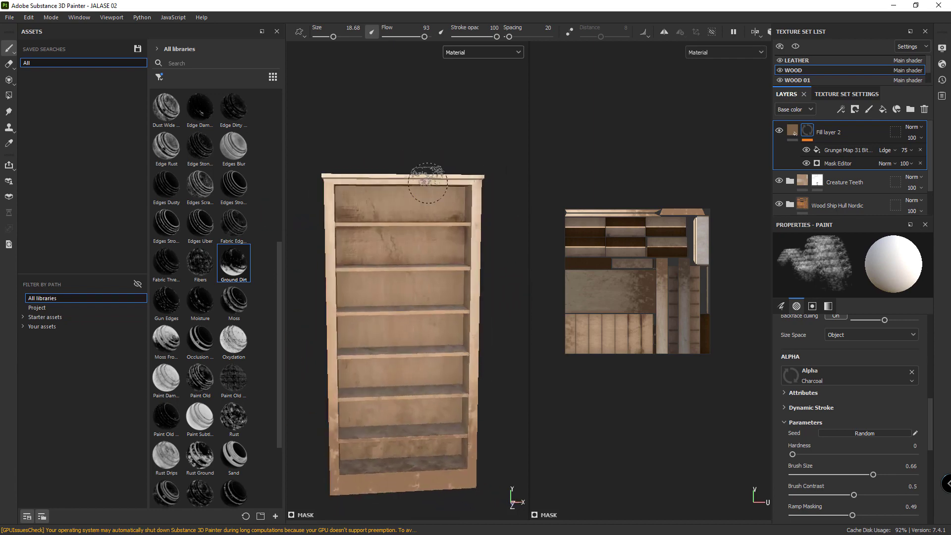
pyautogui.keyDown('alt'); pyautogui.moveTo(418, 198); pyautogui.dragTo(420, 167, button='middle'); pyautogui.keyUp('alt')
pyautogui.hotkey('ctrl', 'z')
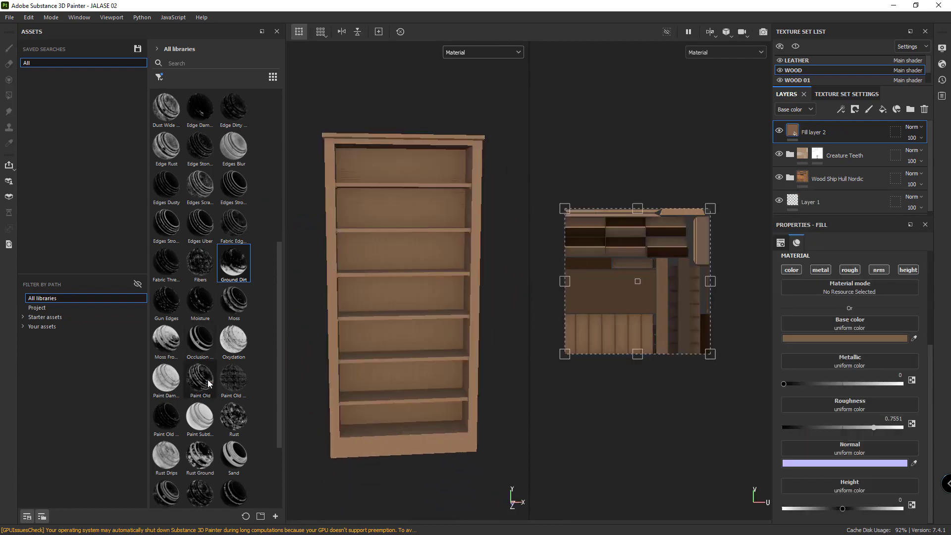
pyautogui.scroll(-3, 198, 391)
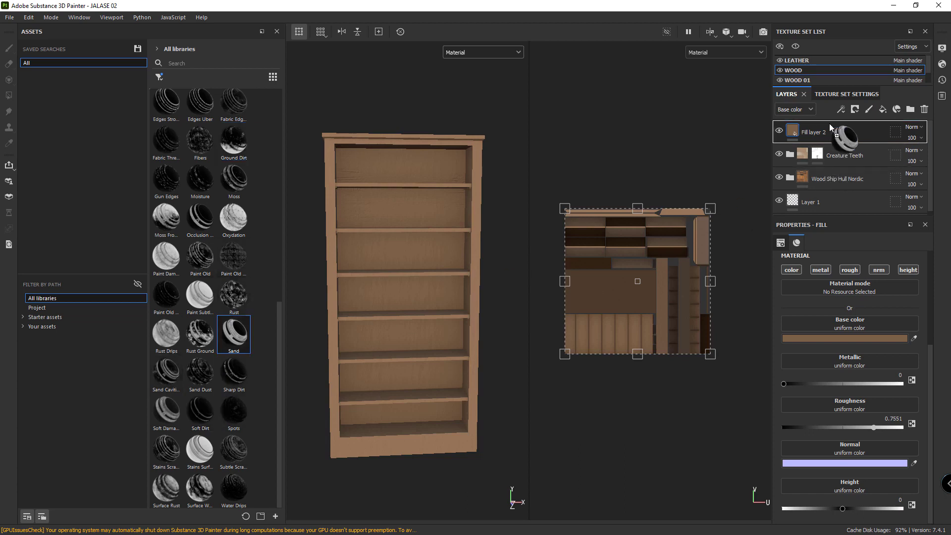
# Try the Sand smart mask on Fill layer 2, undo it, and delete the layer
pyautogui.moveTo(233, 349); pyautogui.dragTo(817, 133)
pyautogui.keyDown('alt'); pyautogui.moveTo(373, 282); pyautogui.dragTo(337, 286); pyautogui.keyUp('alt')
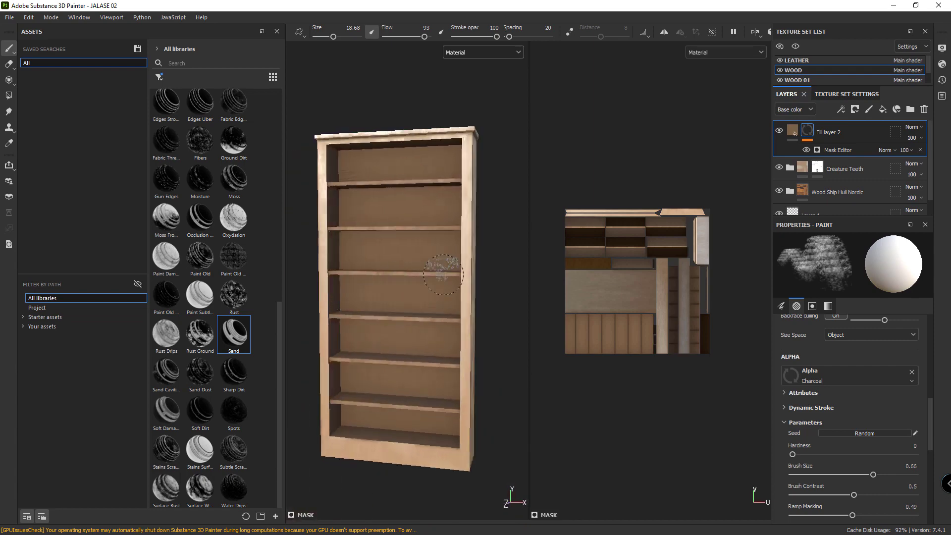
pyautogui.hotkey('ctrl', 'z')
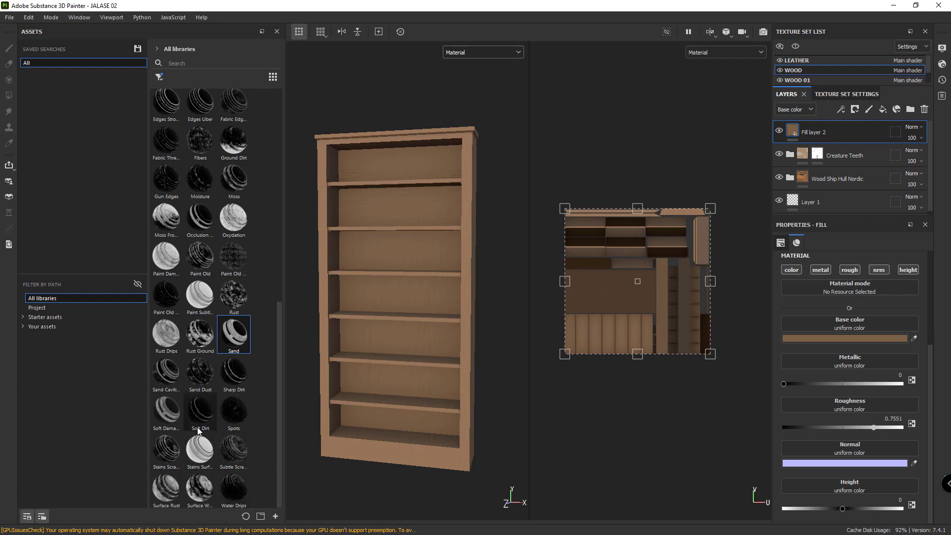
pyautogui.scroll(5, 173, 364)
pyautogui.scroll(5, 196, 342)
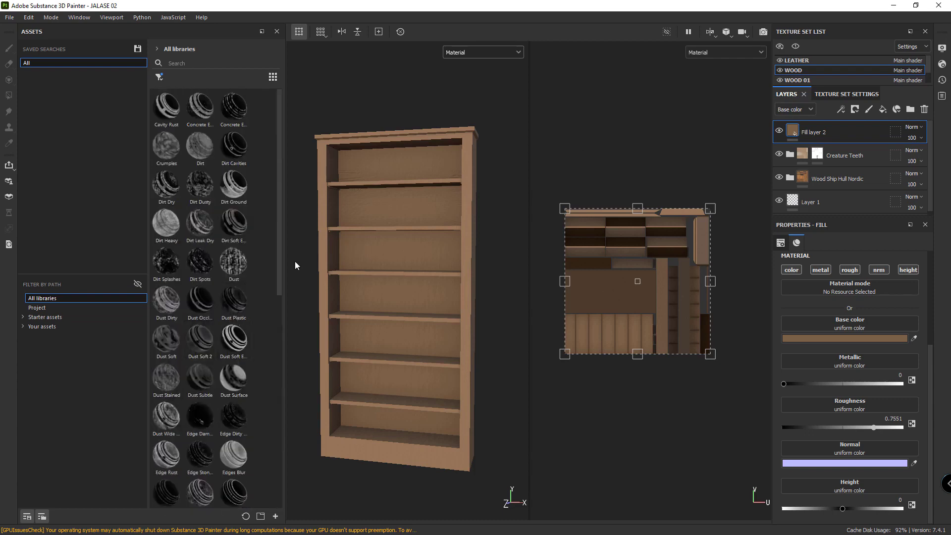
pyautogui.press('Delete')
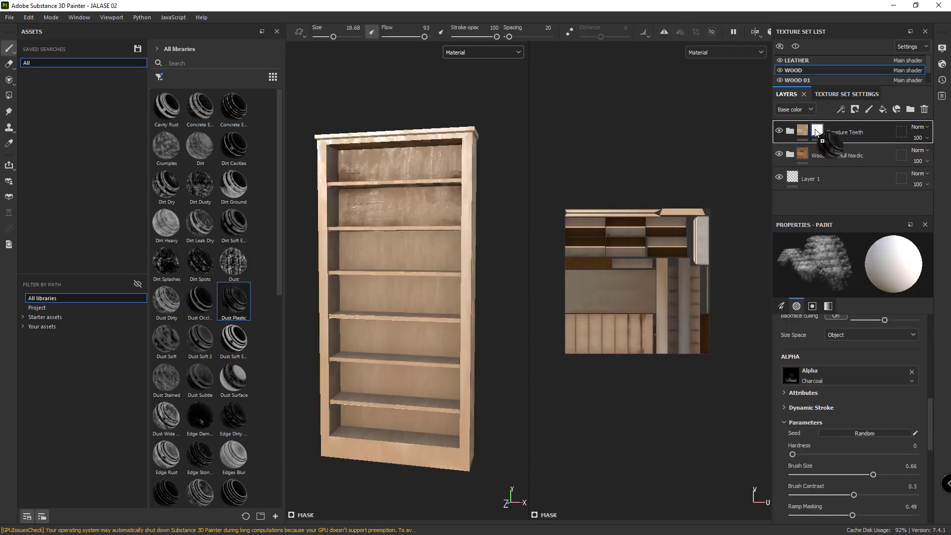
# Apply Dust Plastic to Creature Teeth and set its mask Global Balance to about 0.27
pyautogui.moveTo(237, 310); pyautogui.dragTo(822, 133)
pyautogui.moveTo(471, 166)
pyautogui.keyDown('alt'); pyautogui.mouseDown()
pyautogui.moveTo(372, 208)
pyautogui.moveTo(425, 213)
pyautogui.moveTo(486, 201)
pyautogui.moveTo(529, 166)
pyautogui.moveTo(511, 173)
pyautogui.mouseUp(); pyautogui.keyUp('alt')
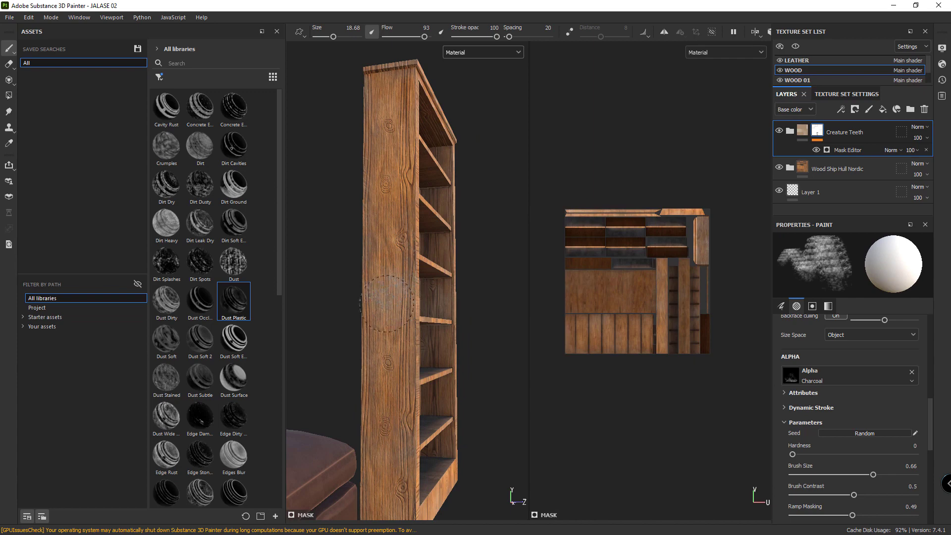
pyautogui.moveTo(386, 159)
pyautogui.keyDown('alt'); pyautogui.mouseDown()
pyautogui.moveTo(367, 260)
pyautogui.moveTo(499, 261)
pyautogui.mouseUp(); pyautogui.keyUp('alt')
pyautogui.scroll(3, 793, 347)
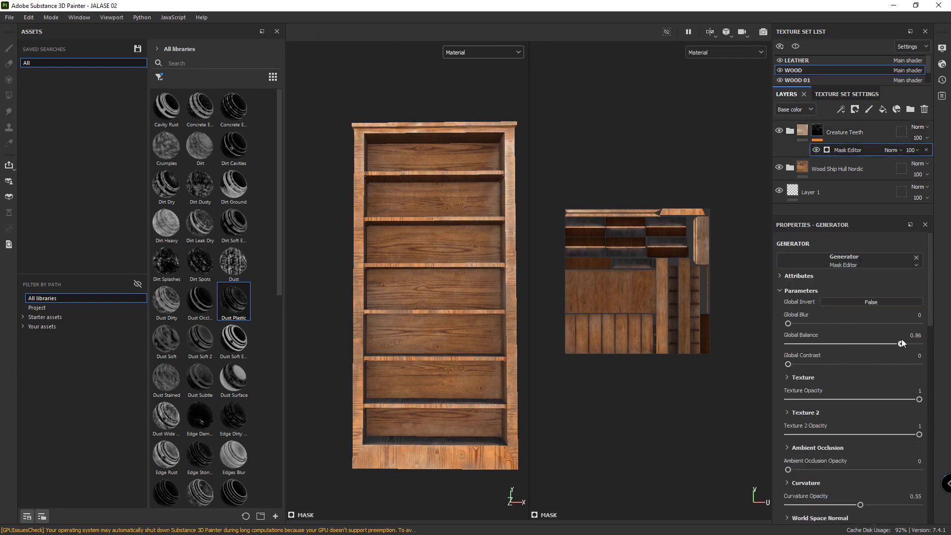
pyautogui.moveTo(902, 343); pyautogui.dragTo(923, 339)
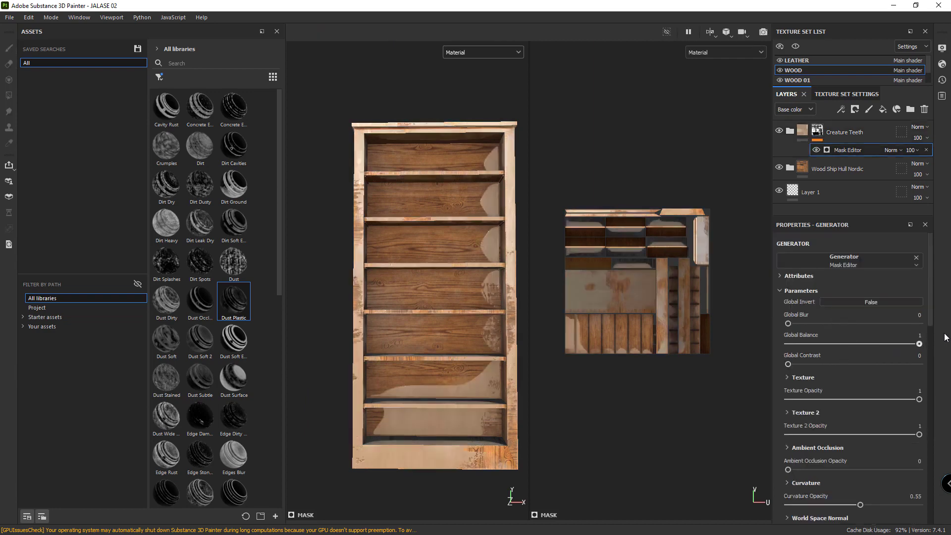
pyautogui.moveTo(897, 345); pyautogui.dragTo(849, 345)
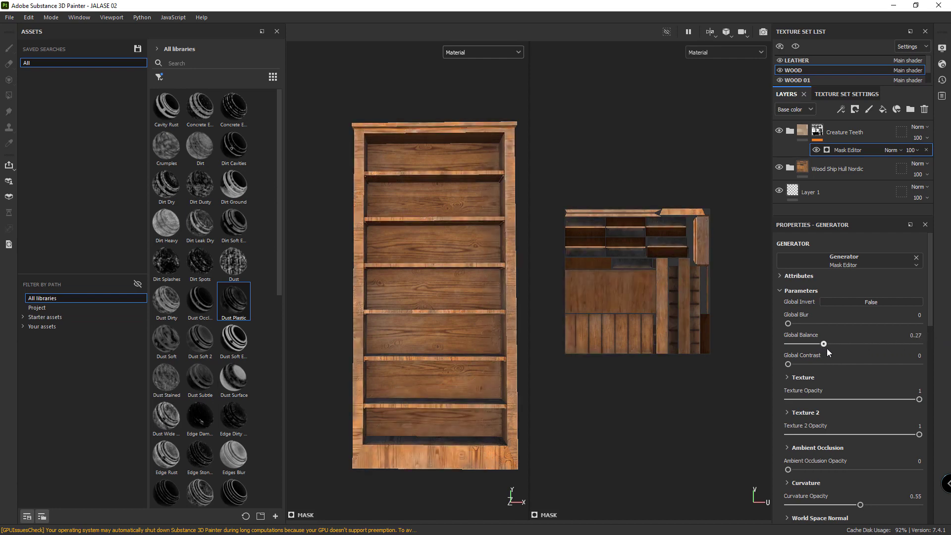
# Add a Levels effect to the Creature Teeth mask and set Mask Editor Global Balance to 0.9
pyautogui.rightClick(825, 132)
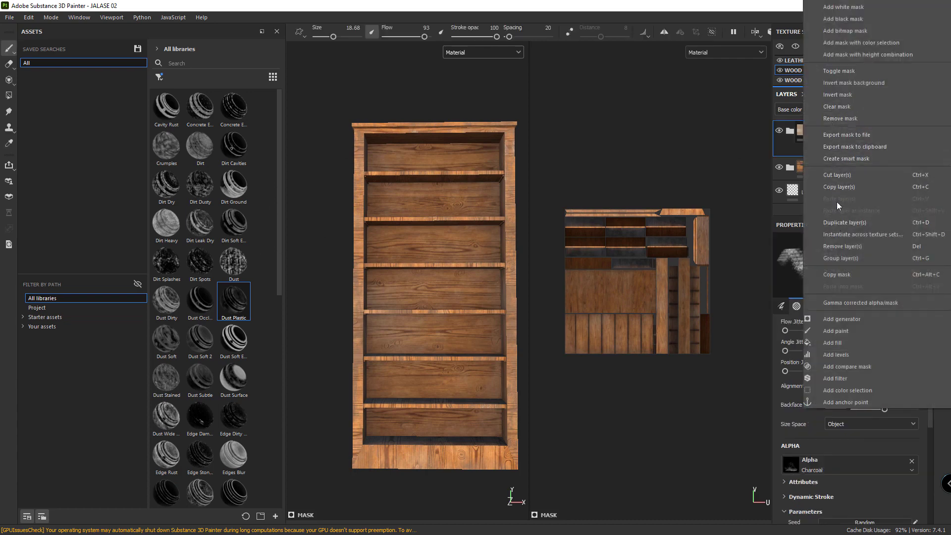
pyautogui.click(845, 94)
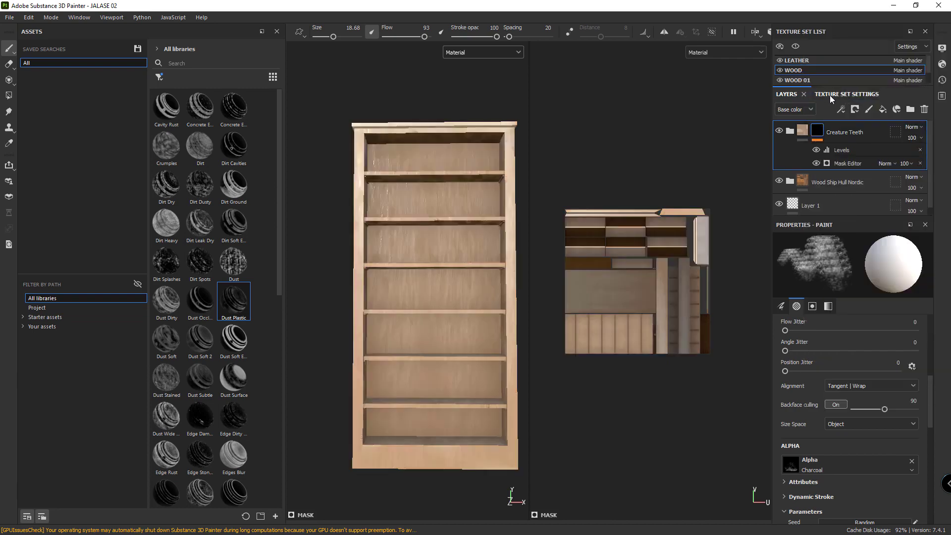
pyautogui.moveTo(389, 170)
pyautogui.keyDown('alt'); pyautogui.mouseDown()
pyautogui.moveTo(493, 189)
pyautogui.moveTo(585, 190)
pyautogui.mouseUp(); pyautogui.keyUp('alt')
pyautogui.click(845, 162)
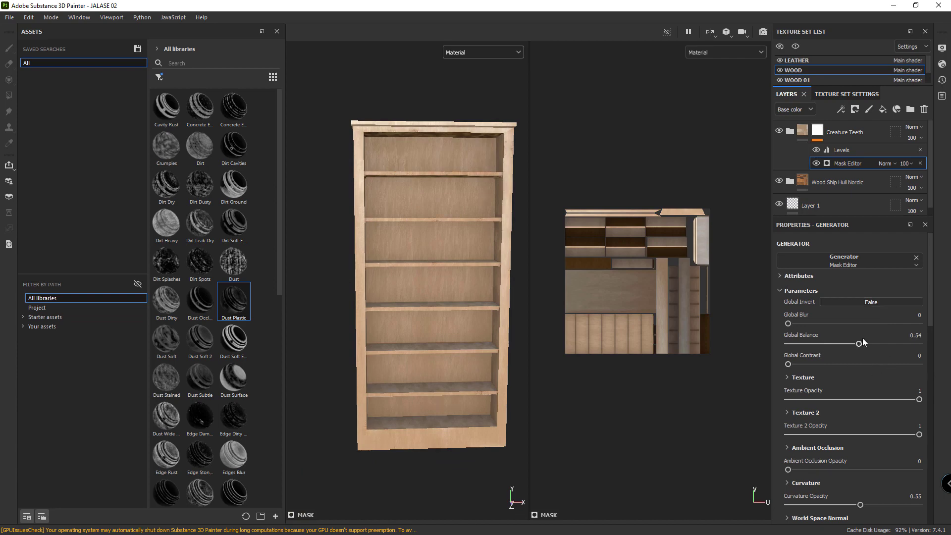
pyautogui.moveTo(888, 344); pyautogui.dragTo(894, 343)
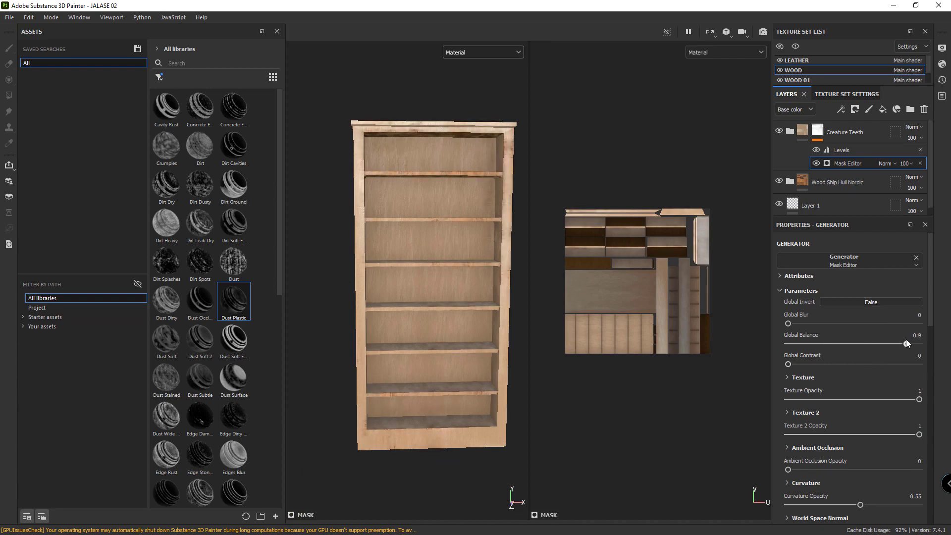
pyautogui.keyDown('alt'); pyautogui.moveTo(492, 229); pyautogui.dragTo(490, 202); pyautogui.keyUp('alt')
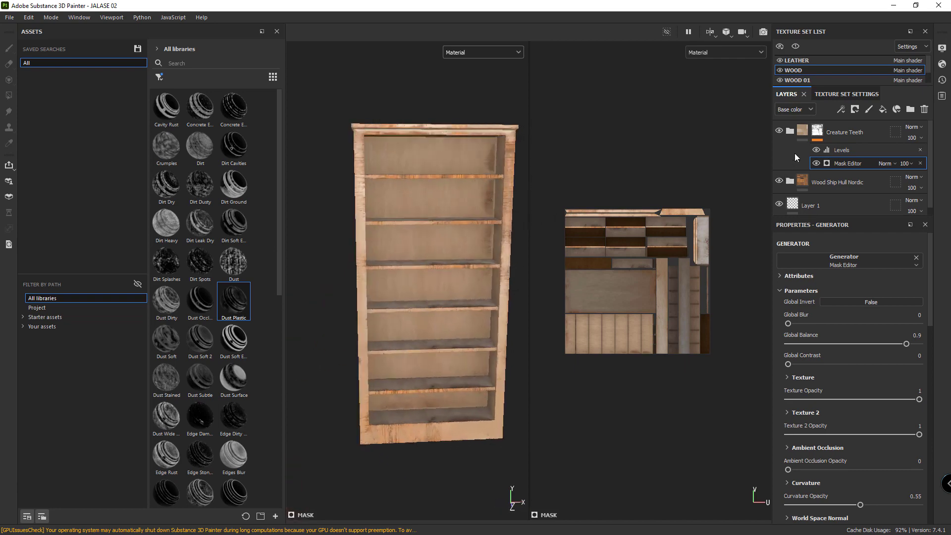
# Tune the Levels to input high 0.91, midtone 0.585 and output high 0.739
pyautogui.click(834, 148)
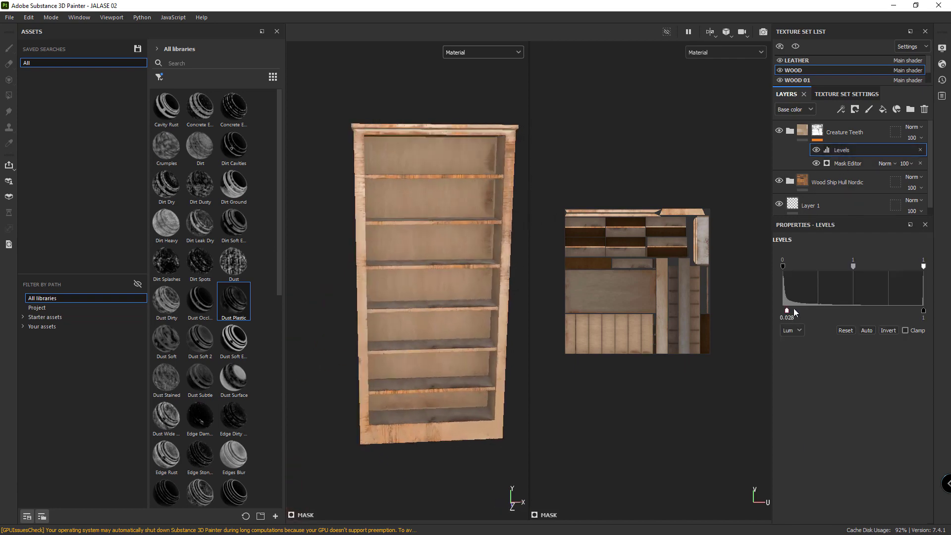
pyautogui.moveTo(795, 312); pyautogui.dragTo(771, 314)
pyautogui.moveTo(900, 313); pyautogui.dragTo(909, 309)
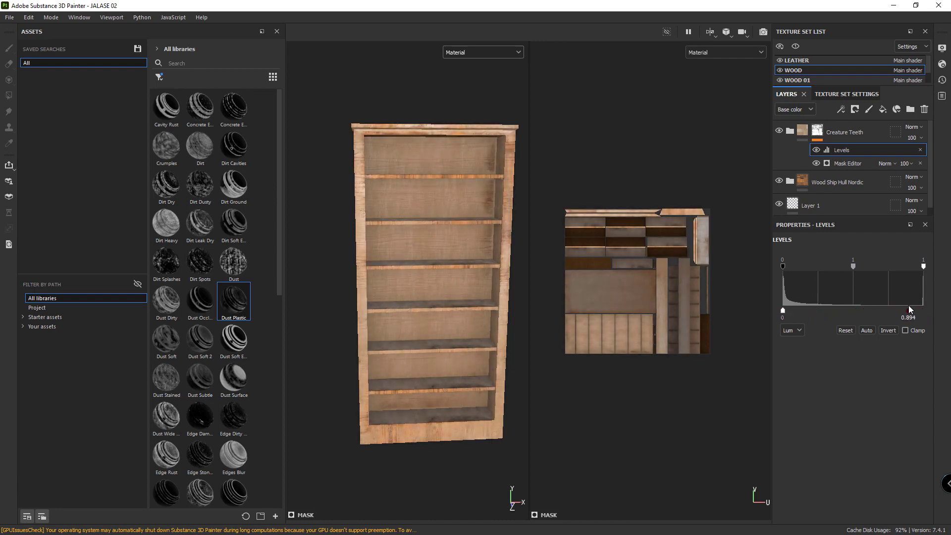
pyautogui.moveTo(872, 267); pyautogui.dragTo(863, 265)
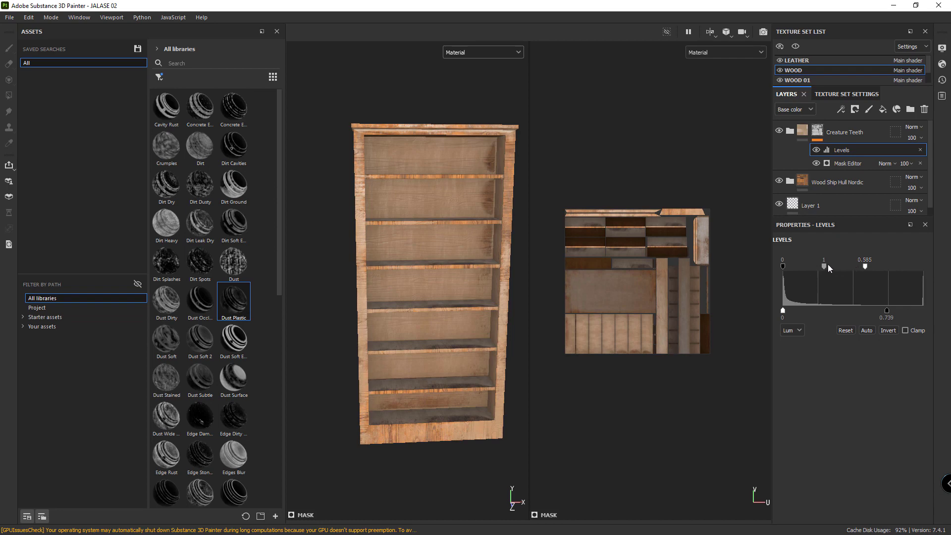
pyautogui.moveTo(824, 266); pyautogui.dragTo(817, 266)
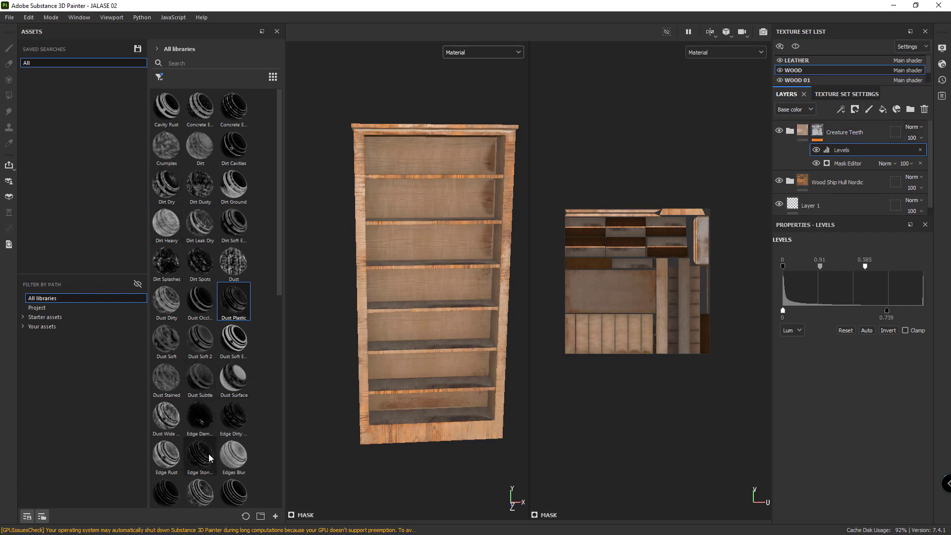
# Expand the Wood Ship Hull Nordic folder and browse its layers
pyautogui.click(791, 181)
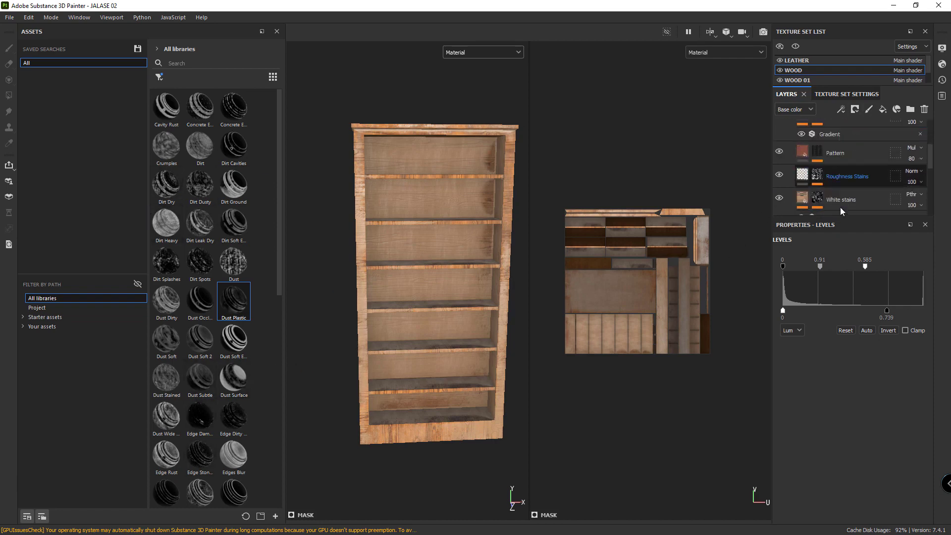
pyautogui.scroll(-2, 855, 187)
pyautogui.scroll(-2, 855, 186)
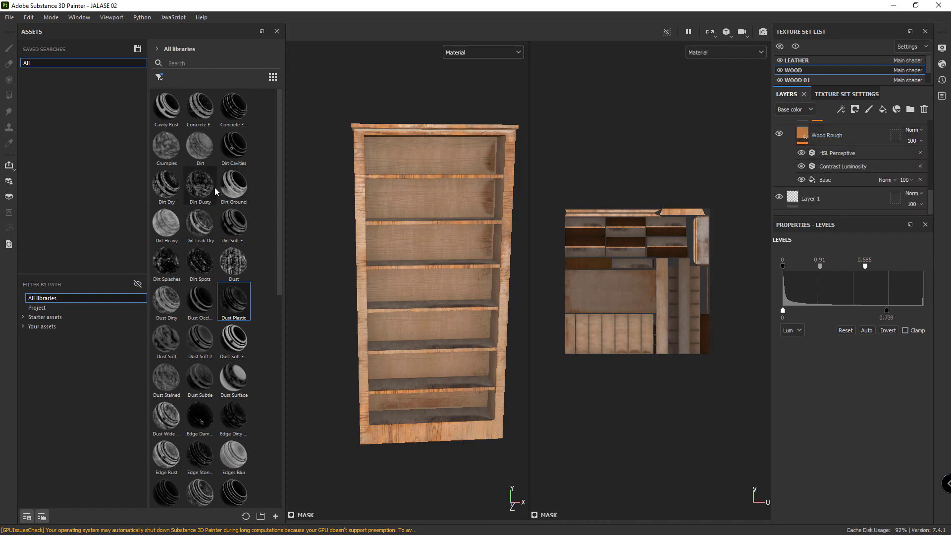
pyautogui.moveTo(233, 146)
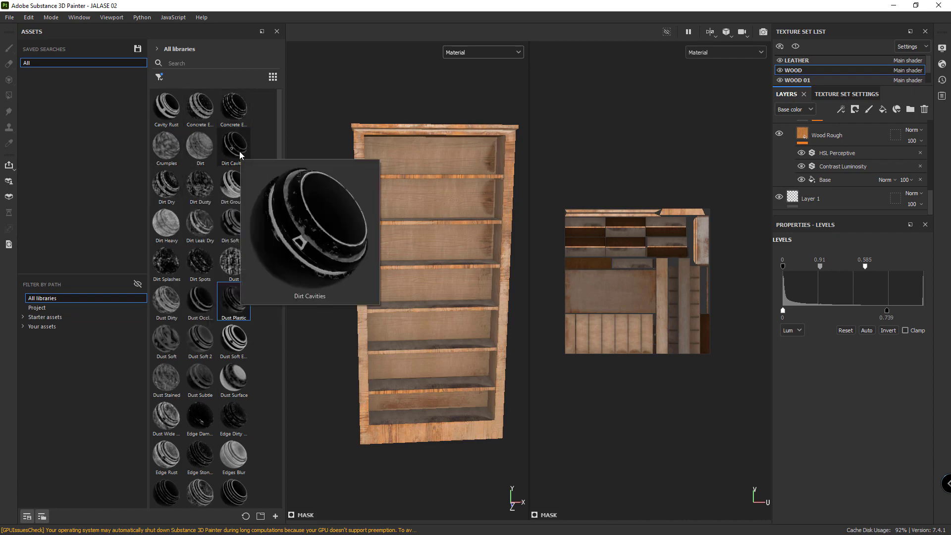
pyautogui.scroll(2, 863, 162)
pyautogui.scroll(3, 863, 162)
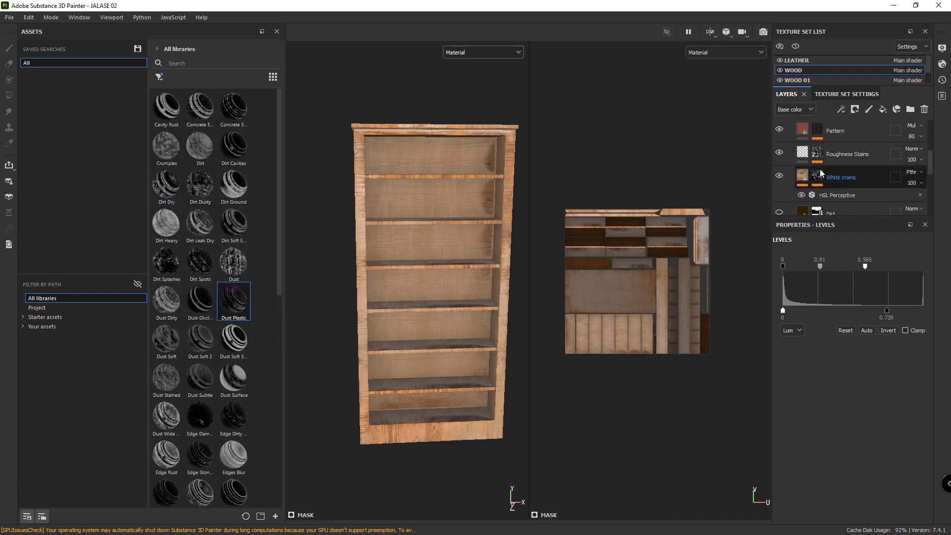
pyautogui.scroll(3, 837, 183)
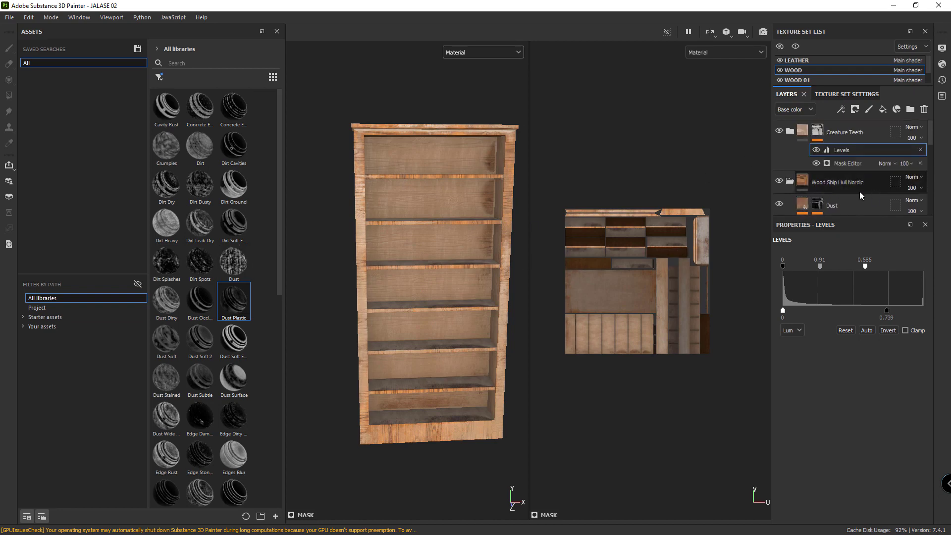
pyautogui.scroll(2, 856, 159)
# Select Creature Teeth, then bring the leather ottoman into view beside the bookshelf
pyautogui.click(854, 130)
pyautogui.scroll(-2, 426, 277)
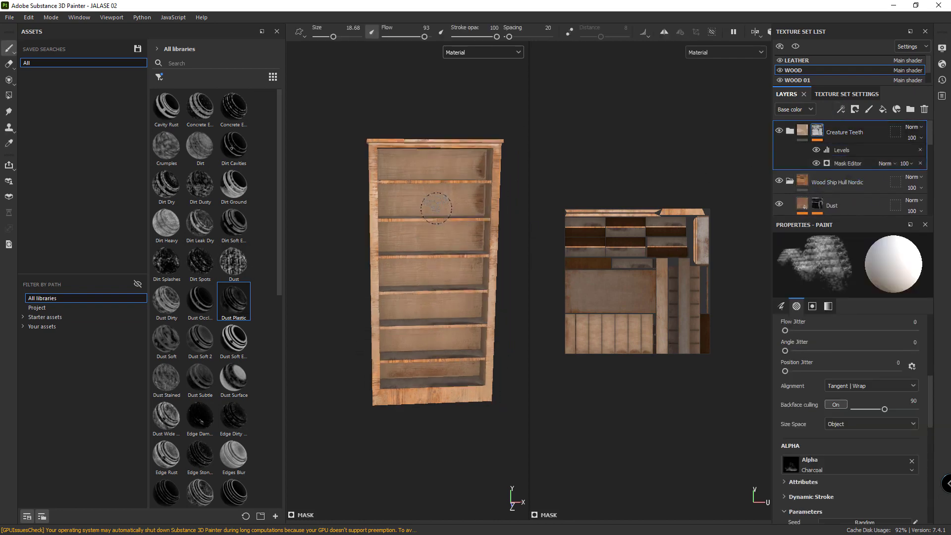
pyautogui.scroll(-2, 406, 278)
pyautogui.moveTo(357, 252); pyautogui.dragTo(391, 278, button='middle')
pyautogui.keyDown('alt'); pyautogui.moveTo(392, 278); pyautogui.dragTo(361, 278); pyautogui.keyUp('alt')
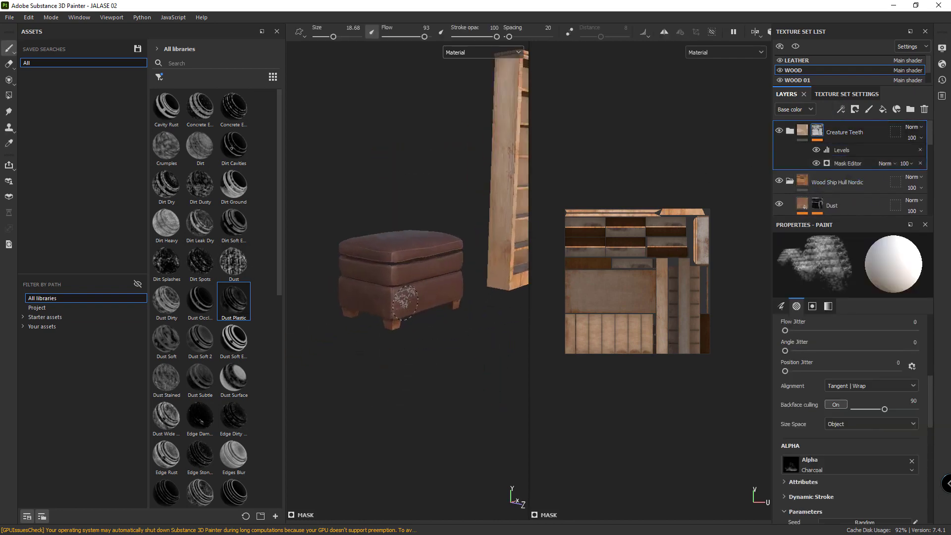
pyautogui.scroll(3, 386, 273)
# Switch to the LEATHER texture set and filter Assets to materials
pyautogui.keyDown('ctrl'); pyautogui.keyDown('alt'); pyautogui.rightClick(404, 266); pyautogui.keyUp('alt'); pyautogui.keyUp('ctrl')
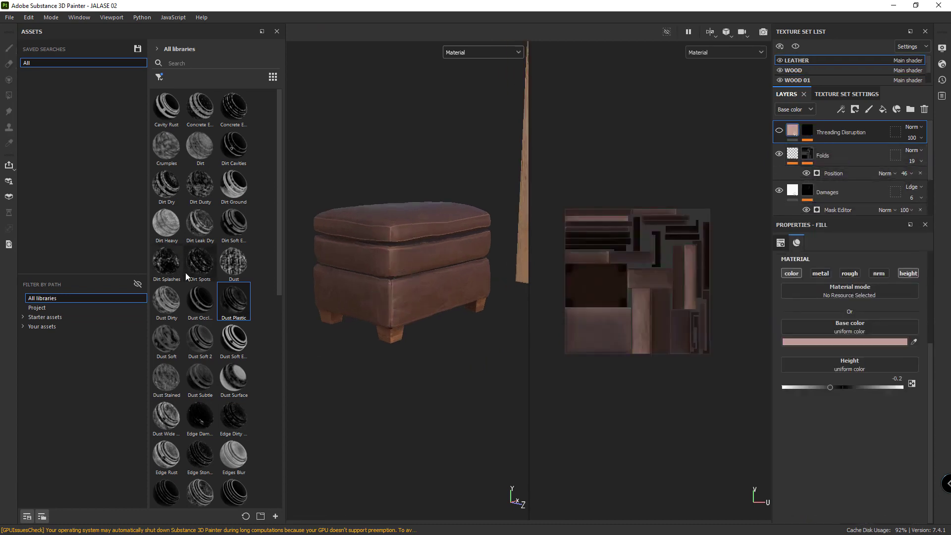
pyautogui.click(159, 76)
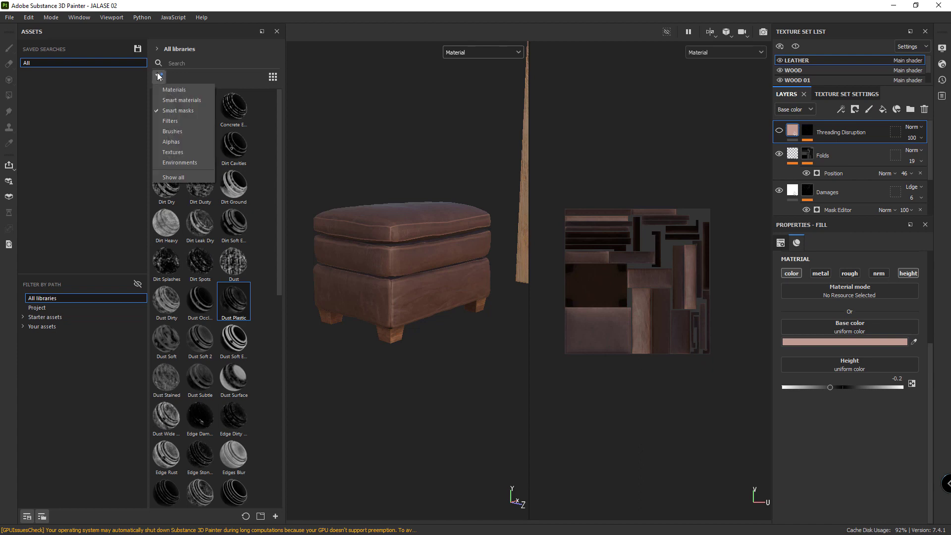
pyautogui.click(174, 90)
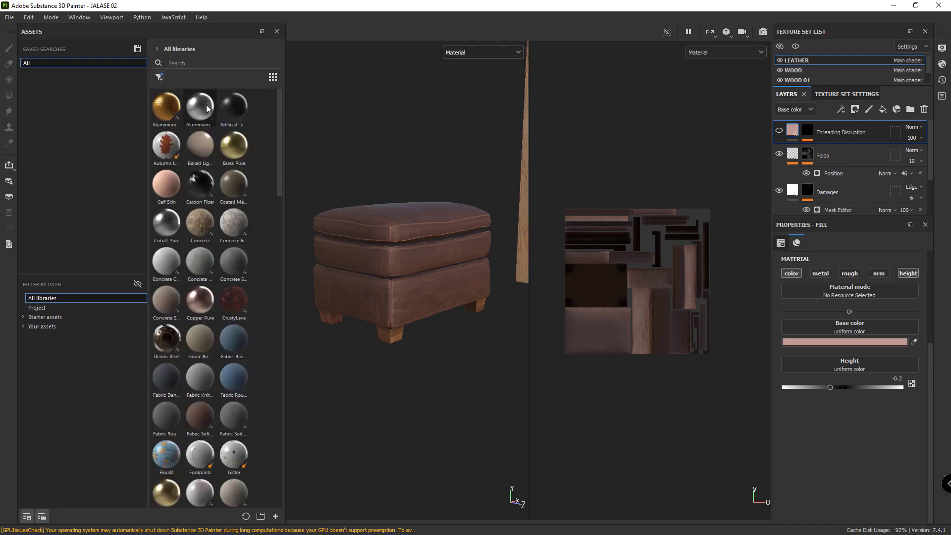
pyautogui.scroll(-1, 187, 299)
pyautogui.scroll(-3, 187, 299)
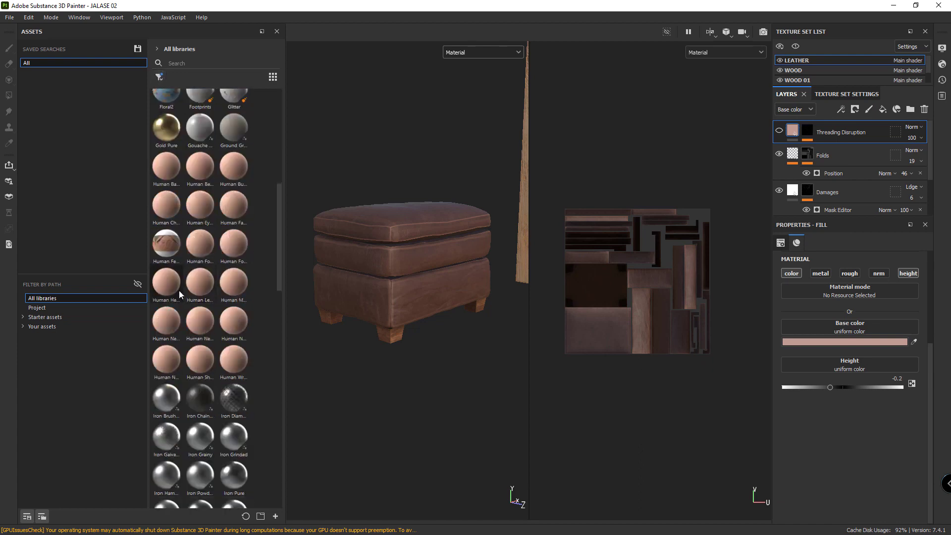
pyautogui.scroll(-3, 193, 312)
pyautogui.scroll(-2, 208, 332)
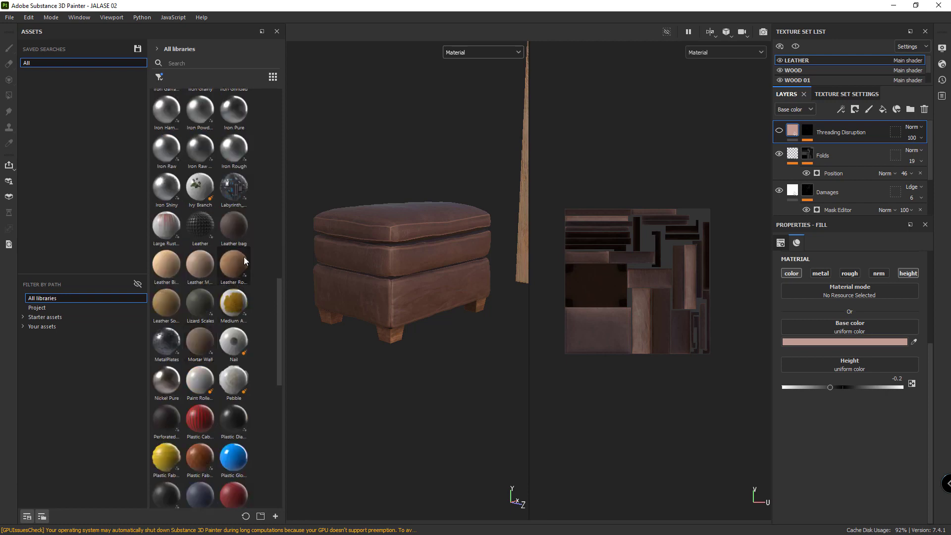
# Try Leather bag, undo it, then apply Leather Rough with a smaller, finer tiling
pyautogui.moveTo(243, 229); pyautogui.dragTo(393, 238)
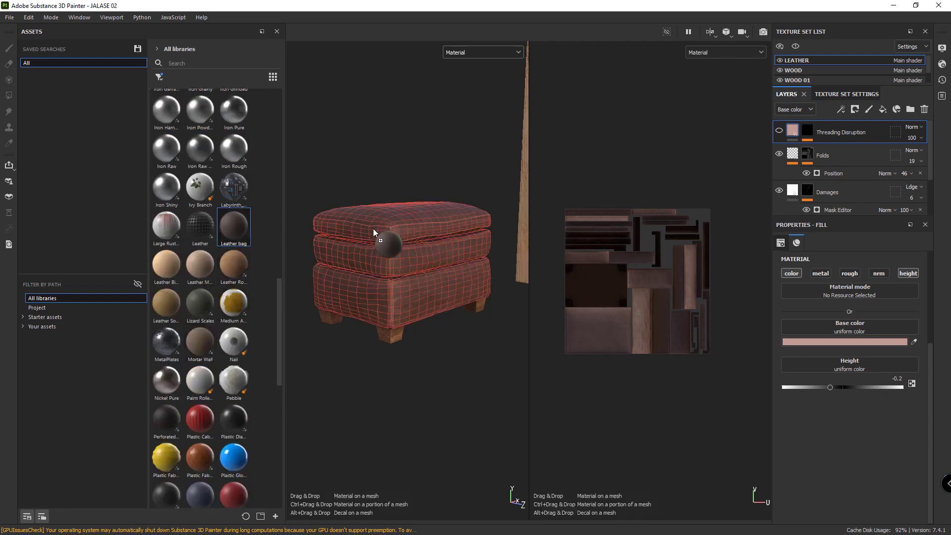
pyautogui.scroll(2, 403, 253)
pyautogui.scroll(2, 403, 253)
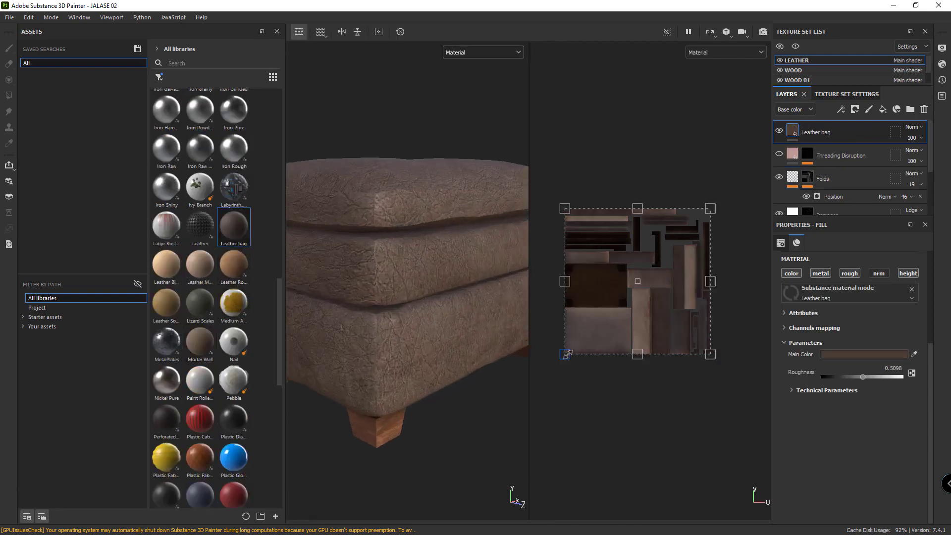
pyautogui.moveTo(566, 354); pyautogui.dragTo(686, 204)
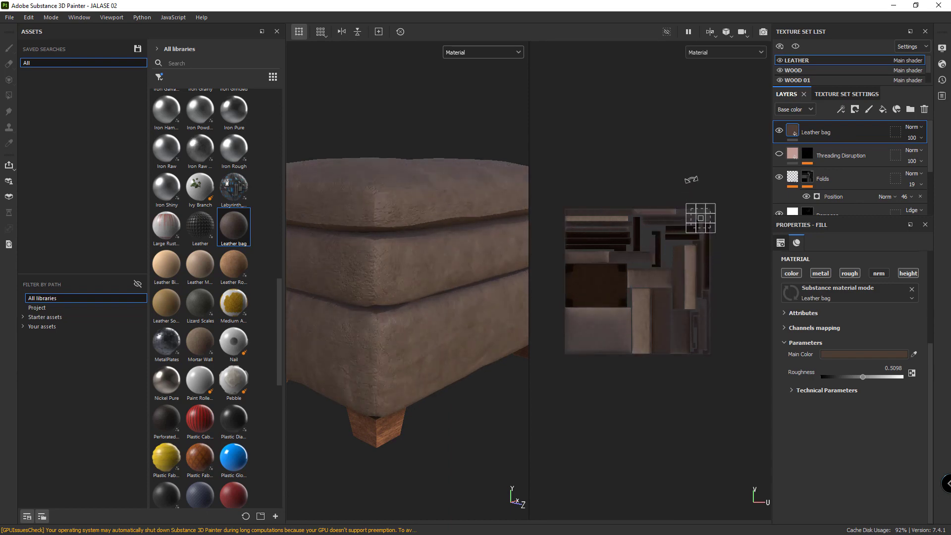
pyautogui.hotkey('ctrl', 'z')
pyautogui.hotkey('ctrl', 'z')
pyautogui.hotkey('ctrl', 'z')
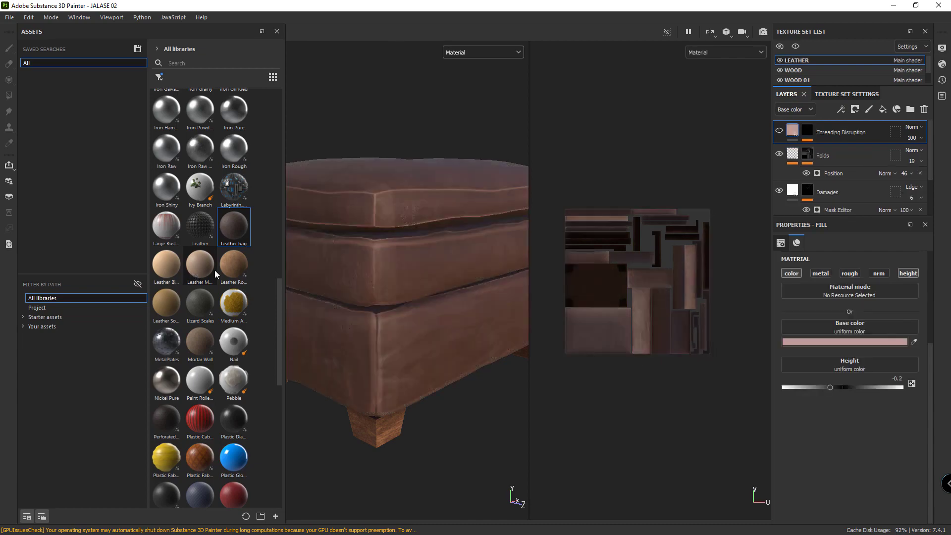
pyautogui.moveTo(234, 264); pyautogui.dragTo(368, 186)
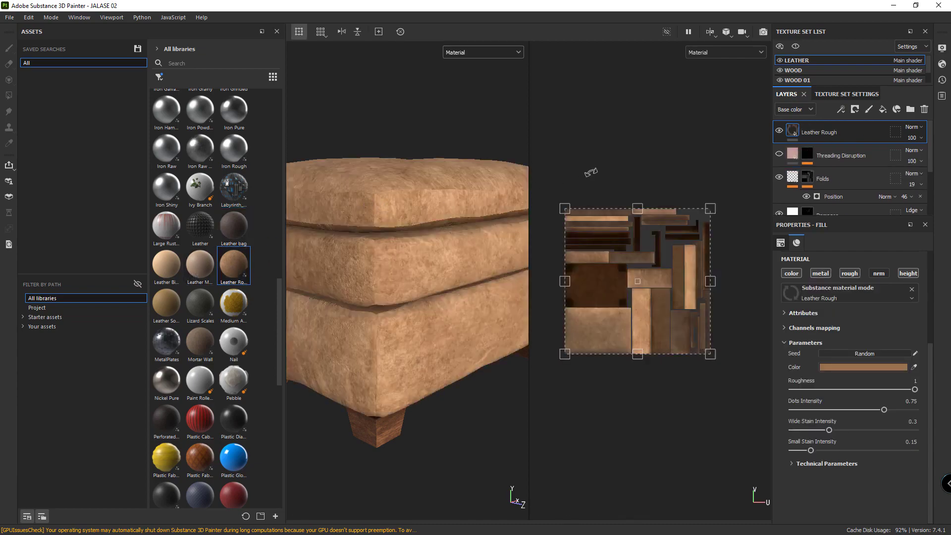
pyautogui.moveTo(564, 355); pyautogui.dragTo(688, 231)
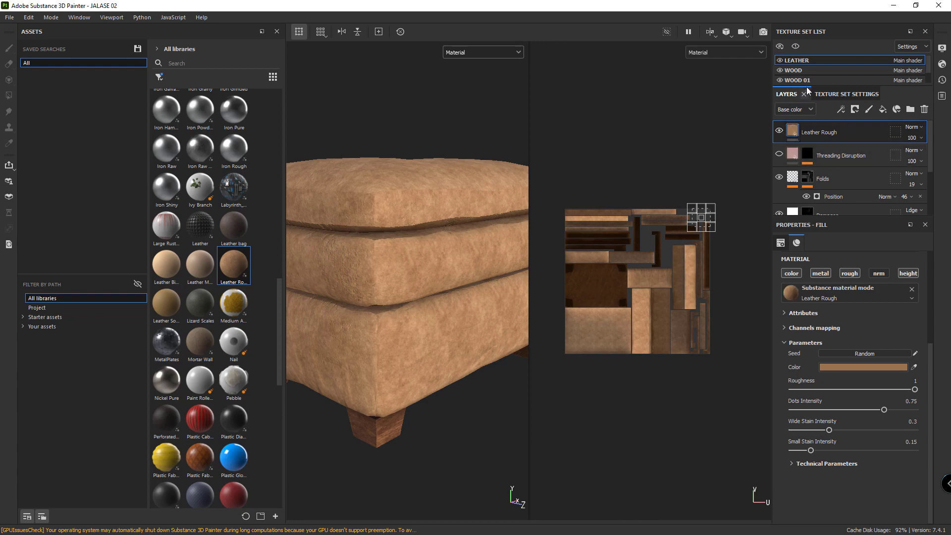
# Set the Leather Rough base colour to a dark brown
pyautogui.click(881, 367)
pyautogui.click(857, 392)
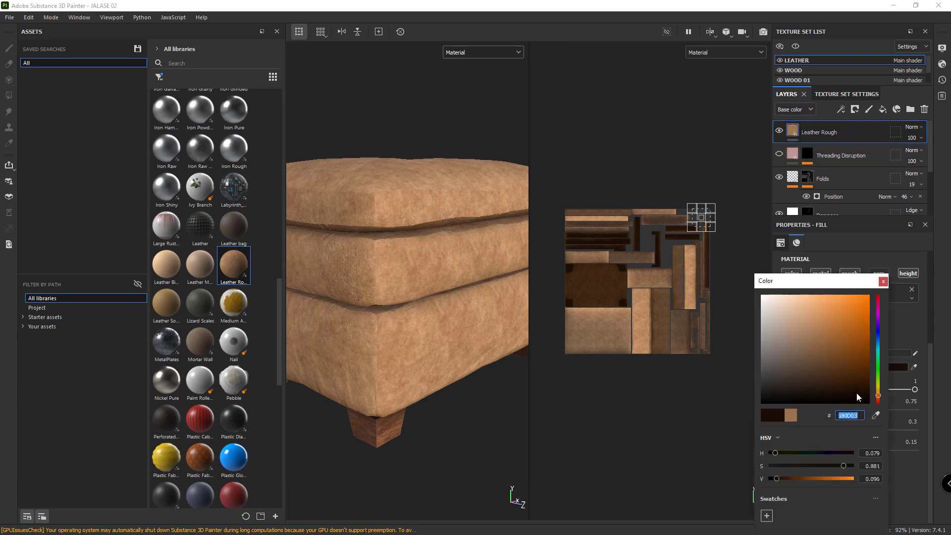
pyautogui.moveTo(869, 390); pyautogui.dragTo(858, 392)
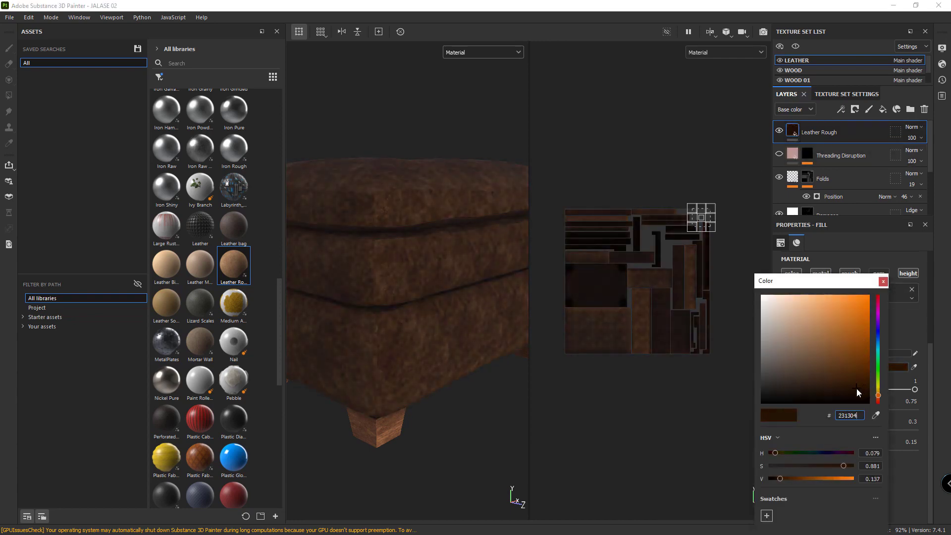
pyautogui.click(828, 383)
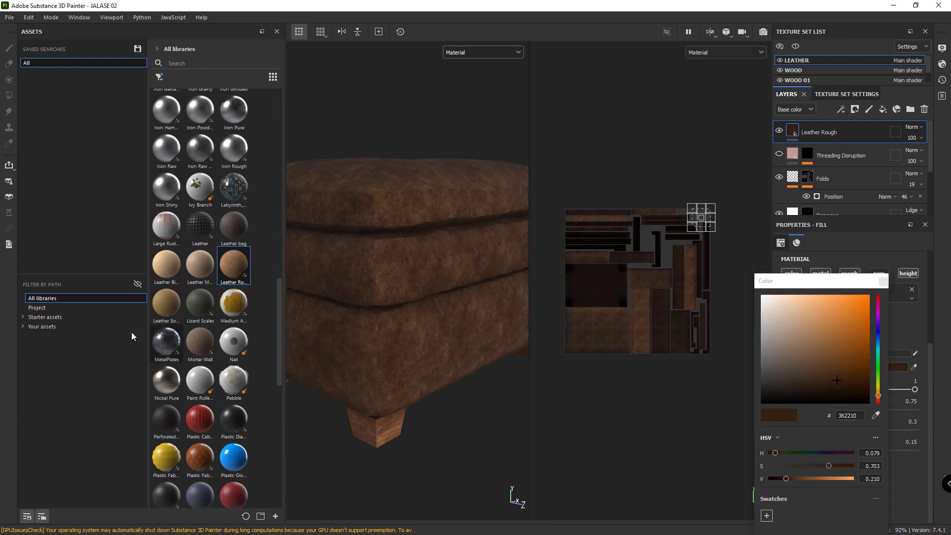
# Apply the Moss Frost smart mask to the Leather Rough layer
pyautogui.click(160, 78)
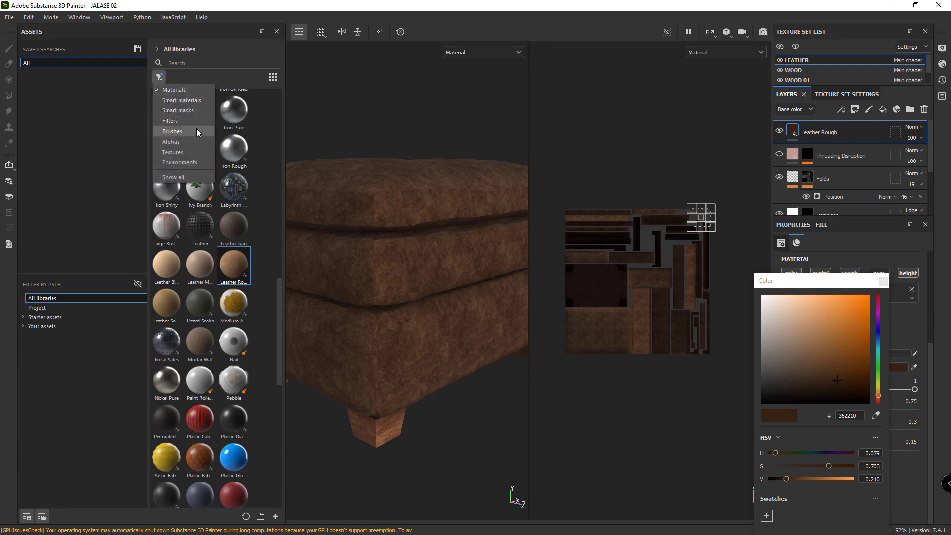
pyautogui.click(194, 111)
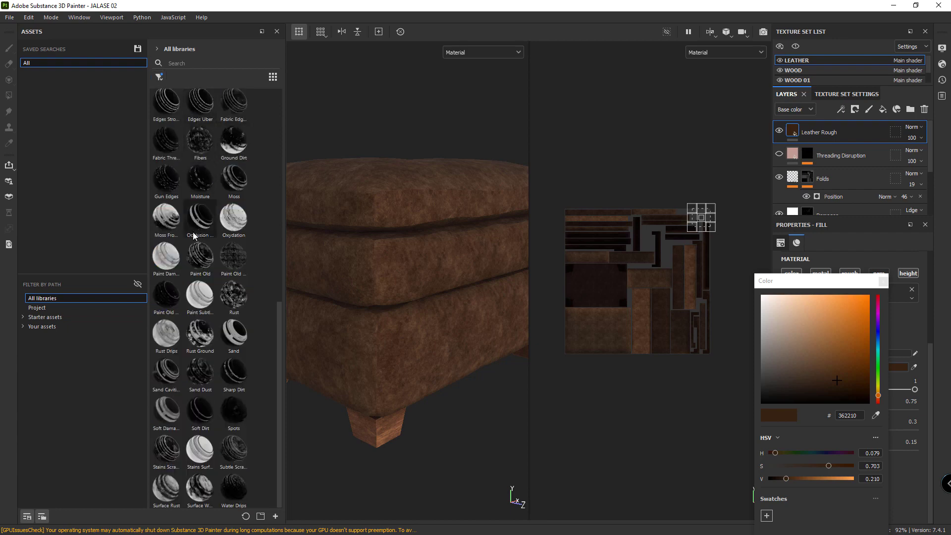
pyautogui.moveTo(167, 218); pyautogui.dragTo(793, 132)
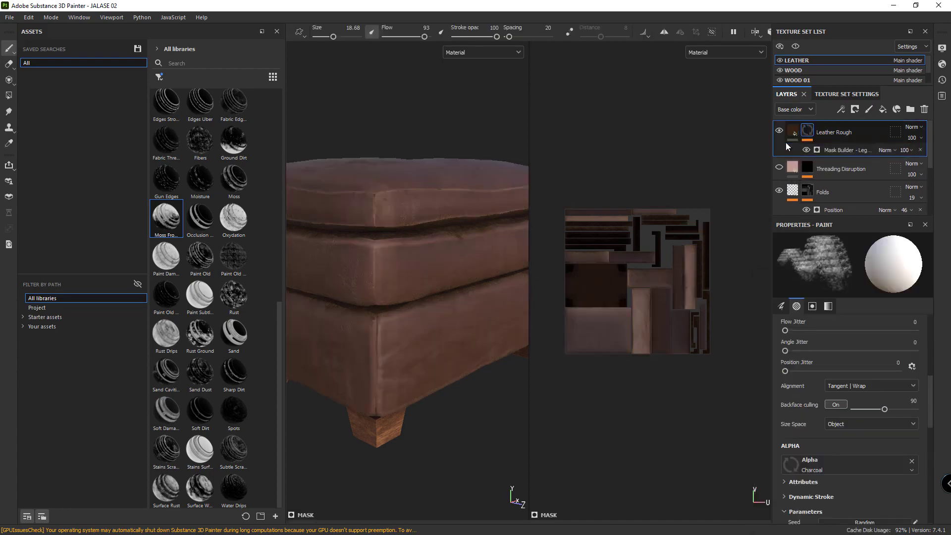
pyautogui.keyDown('alt'); pyautogui.moveTo(404, 139); pyautogui.dragTo(414, 201); pyautogui.keyUp('alt')
pyautogui.scroll(3, 436, 208)
pyautogui.scroll(3, 451, 216)
pyautogui.scroll(3, 446, 238)
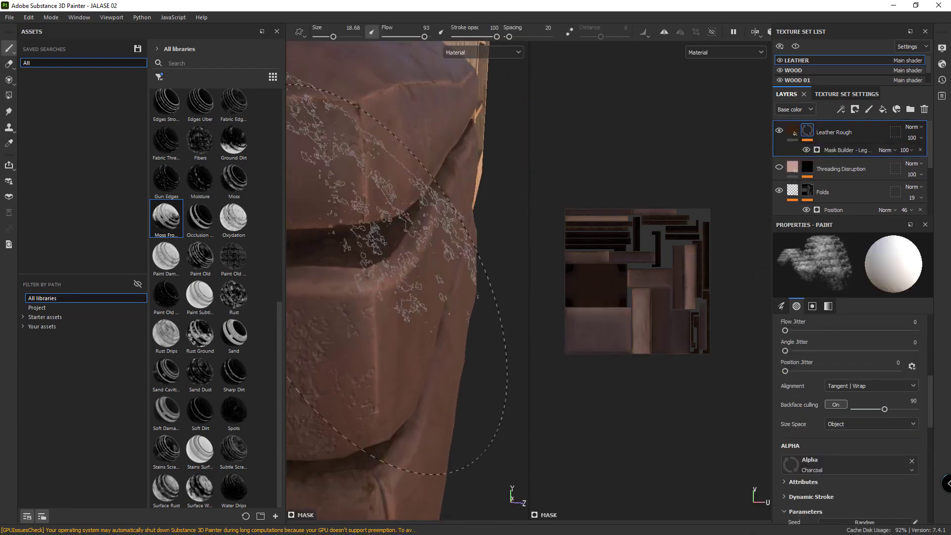
pyautogui.scroll(-5, 396, 277)
pyautogui.moveTo(391, 267)
pyautogui.keyDown('alt'); pyautogui.mouseDown()
pyautogui.moveTo(354, 257)
pyautogui.moveTo(391, 259)
pyautogui.mouseUp(); pyautogui.keyUp('alt')
pyautogui.click(779, 131)
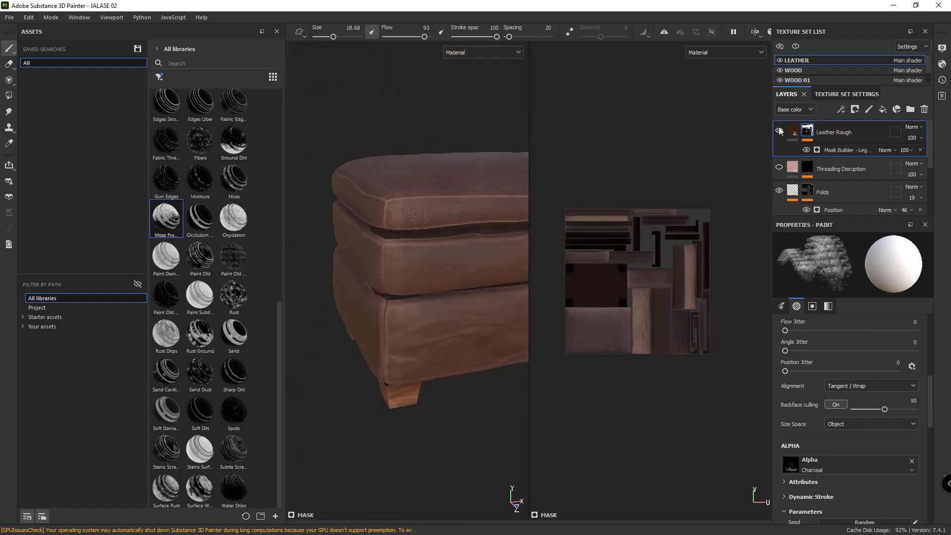
pyautogui.click(779, 130)
pyautogui.scroll(-2, 452, 221)
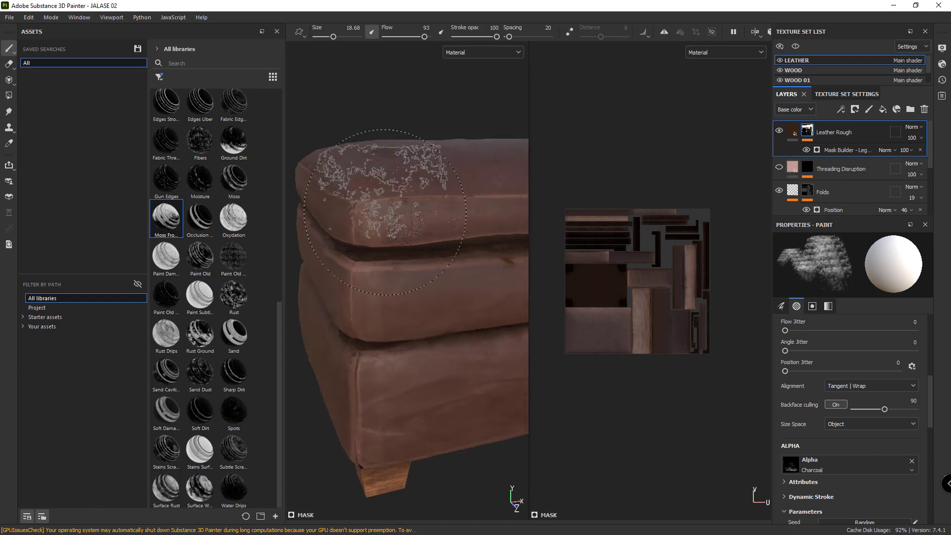
pyautogui.scroll(-2, 452, 221)
pyautogui.scroll(-2, 452, 222)
pyautogui.moveTo(436, 223)
pyautogui.keyDown('alt'); pyautogui.mouseDown()
pyautogui.moveTo(452, 222)
pyautogui.moveTo(391, 238)
pyautogui.moveTo(436, 228)
pyautogui.mouseUp(); pyautogui.keyUp('alt')
pyautogui.scroll(2, 459, 236)
pyautogui.scroll(1, 459, 236)
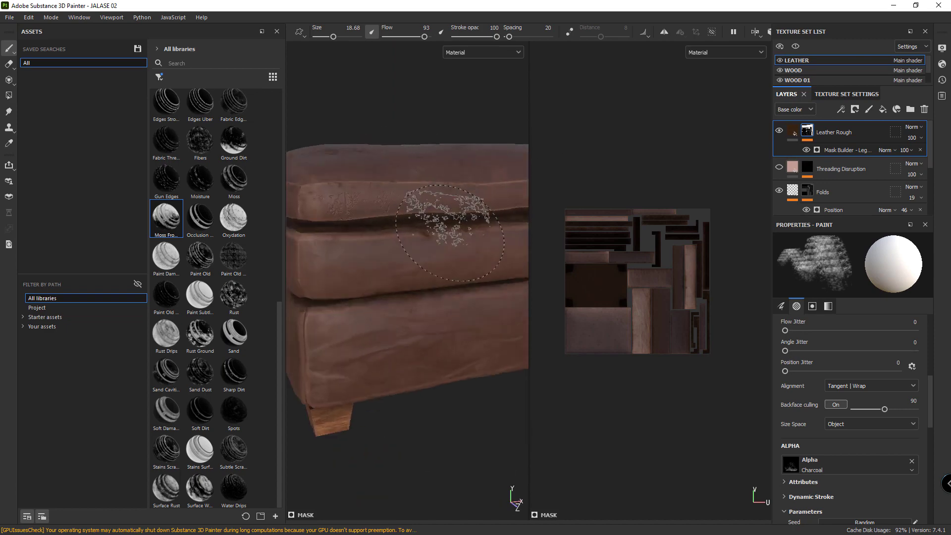
pyautogui.scroll(1, 436, 190)
pyautogui.scroll(2, 424, 180)
pyautogui.scroll(2, 404, 208)
pyautogui.scroll(-3, 407, 250)
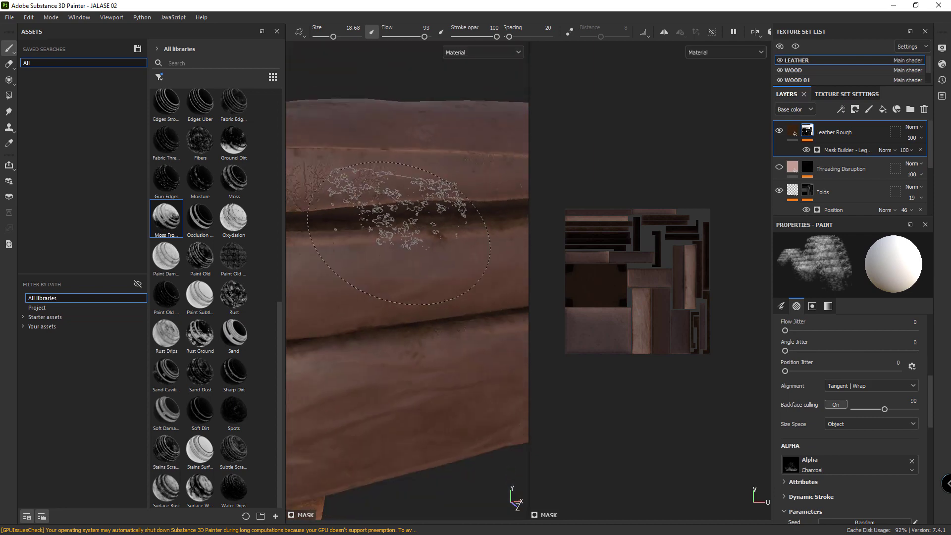
pyautogui.scroll(-2, 396, 218)
pyautogui.keyDown('alt'); pyautogui.moveTo(392, 201); pyautogui.dragTo(424, 223); pyautogui.keyUp('alt')
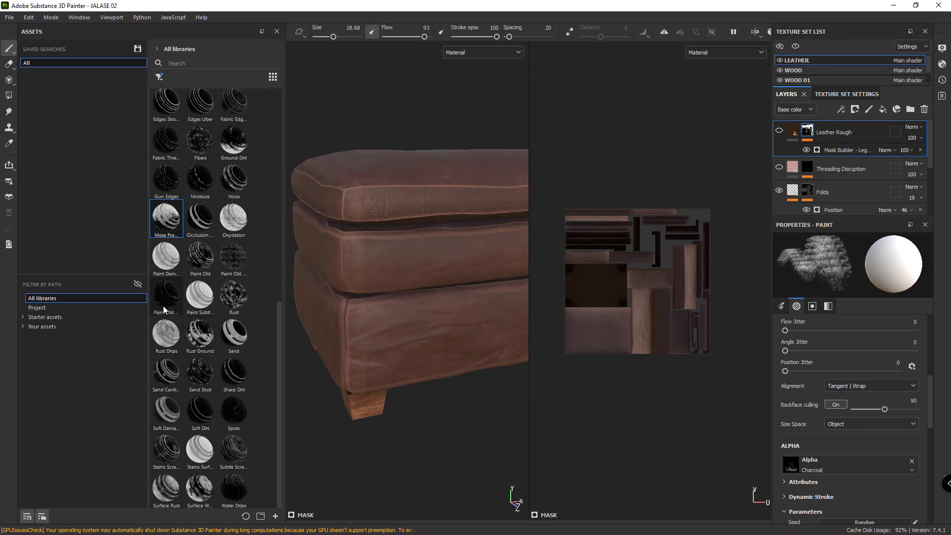
# Undo the Moss Frost mask and apply Paint Subtle to Leather Rough instead
pyautogui.moveTo(200, 296); pyautogui.dragTo(832, 136)
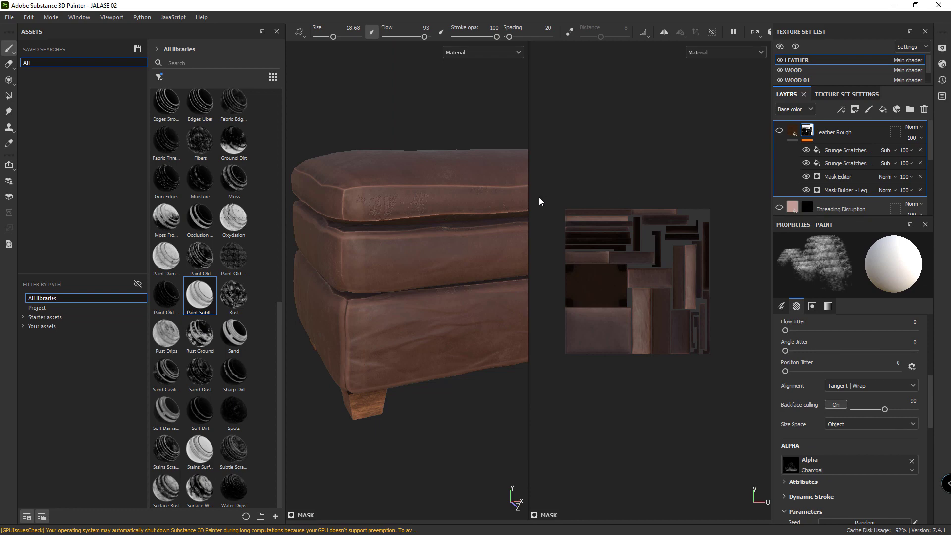
pyautogui.keyDown('alt'); pyautogui.moveTo(495, 208); pyautogui.dragTo(451, 214); pyautogui.keyUp('alt')
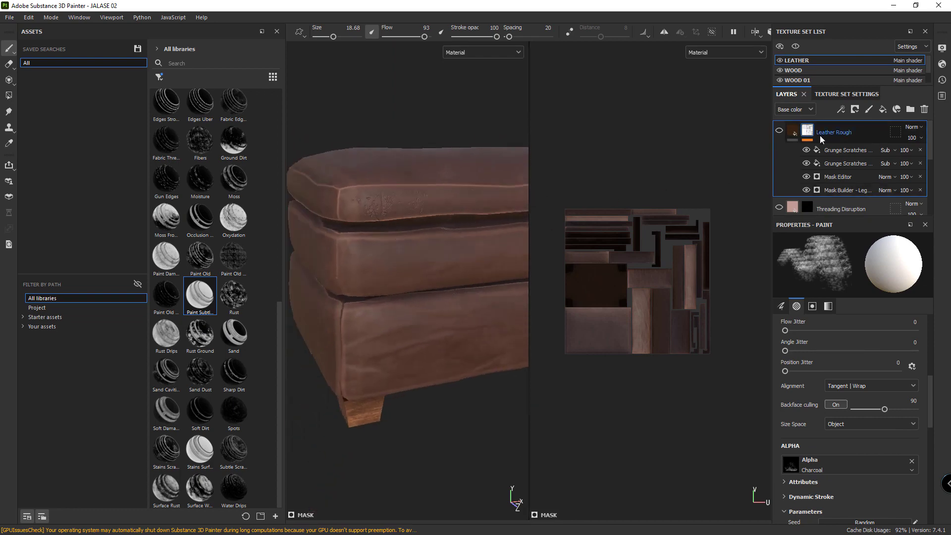
pyautogui.hotkey('ctrl', 'z')
pyautogui.hotkey('ctrl', 'z')
pyautogui.hotkey('ctrl', 'z')
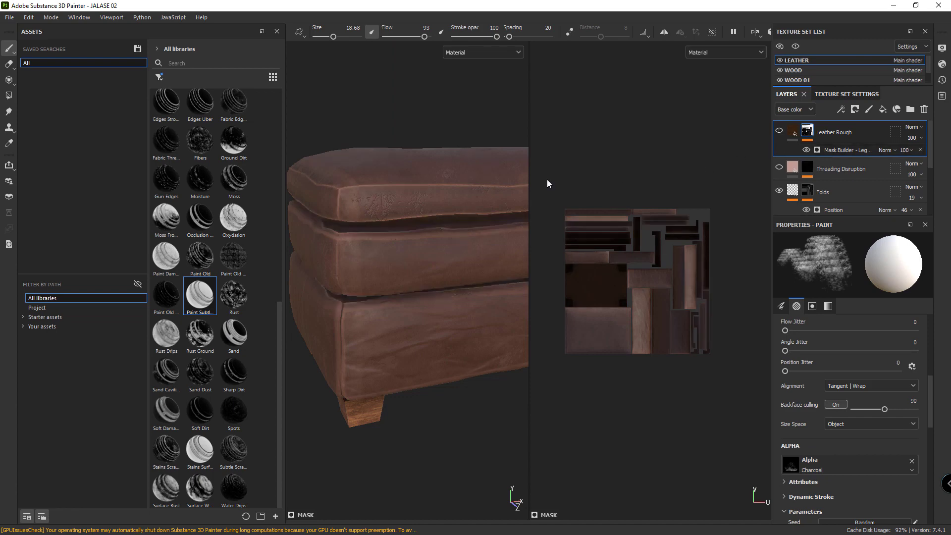
pyautogui.hotkey('ctrl', 'z')
pyautogui.hotkey('ctrl', 'z')
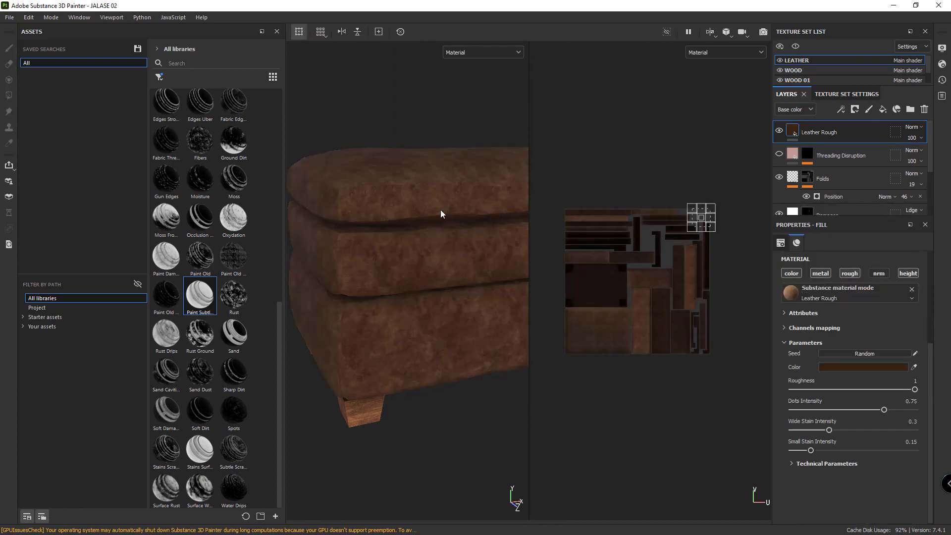
pyautogui.moveTo(201, 305); pyautogui.dragTo(837, 141)
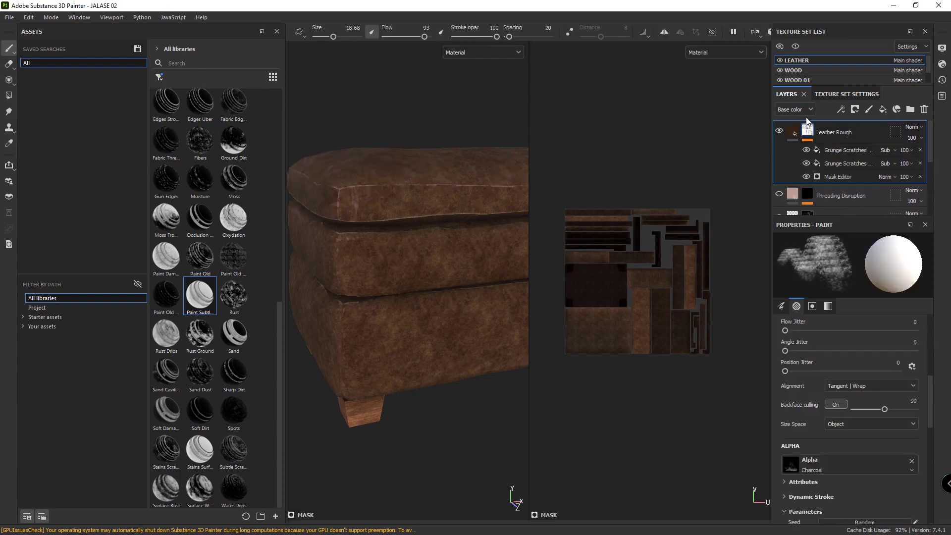
# Invert the Leather Rough mask and view the ottoman from a three-quarter top angle
pyautogui.rightClick(808, 131)
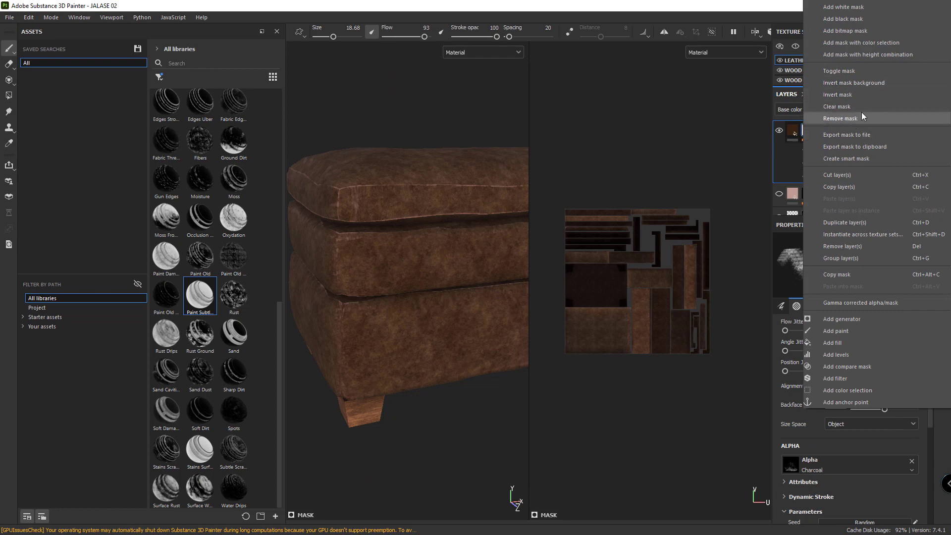
pyautogui.click(837, 94)
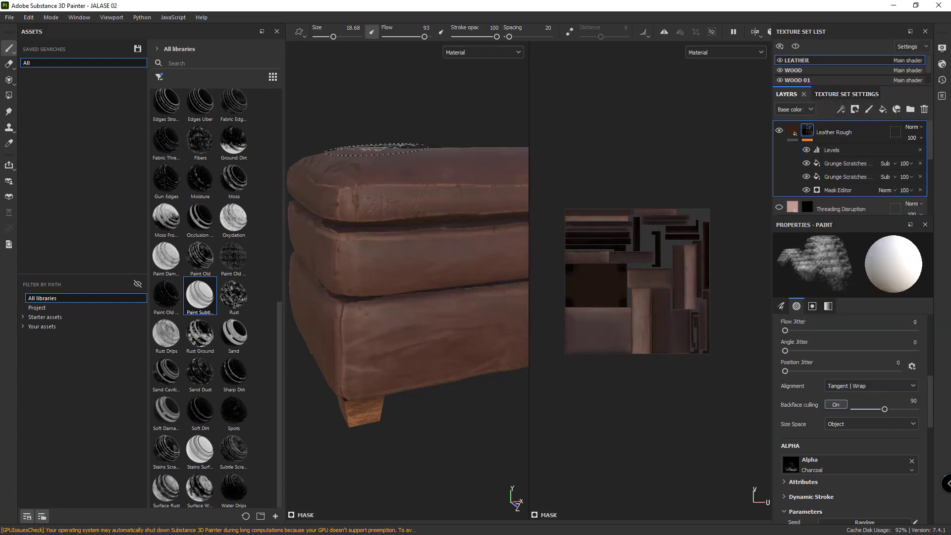
pyautogui.moveTo(458, 109)
pyautogui.keyDown('alt'); pyautogui.mouseDown()
pyautogui.moveTo(444, 233)
pyautogui.moveTo(494, 198)
pyautogui.mouseUp(); pyautogui.keyUp('alt')
pyautogui.scroll(-3, 494, 197)
pyautogui.scroll(3, 421, 198)
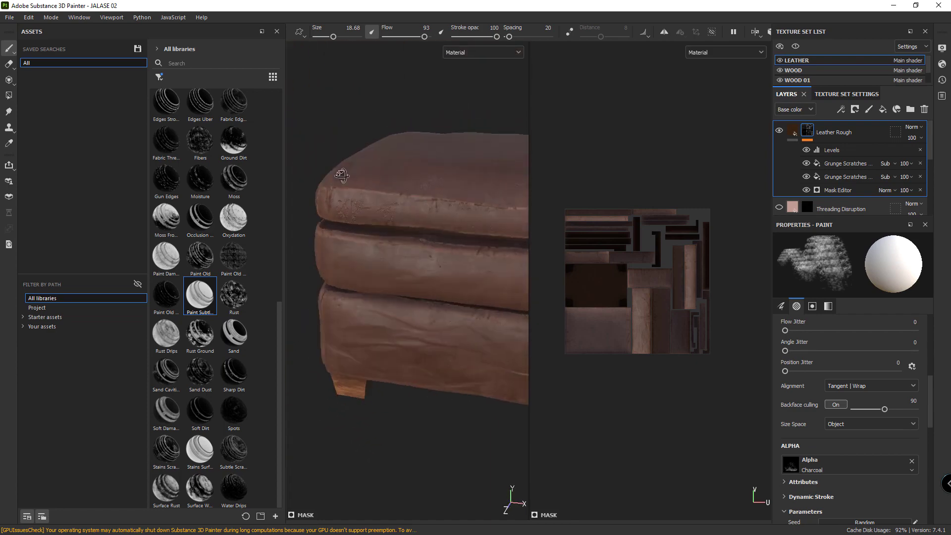
pyautogui.scroll(2, 348, 151)
pyautogui.scroll(-3, 404, 127)
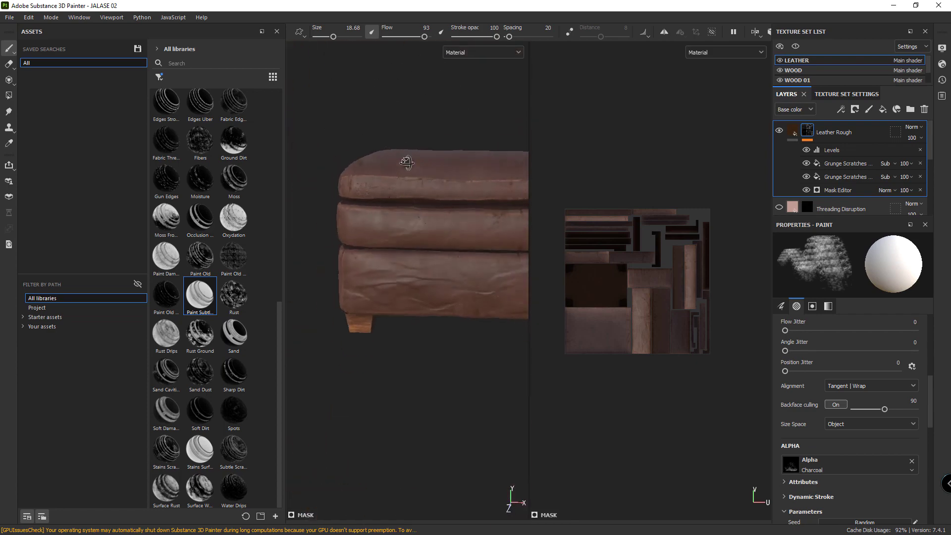
pyautogui.moveTo(407, 159)
pyautogui.keyDown('alt'); pyautogui.mouseDown()
pyautogui.moveTo(445, 197)
pyautogui.moveTo(433, 198)
pyautogui.mouseUp(); pyautogui.keyUp('alt')
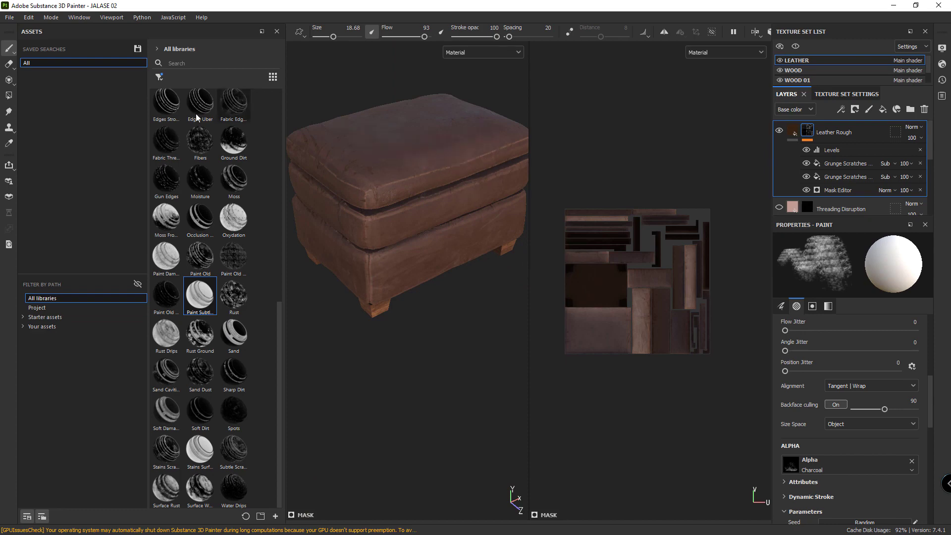
# Choose a Kyle's spatter brush and bring up the smart materials list
pyautogui.click(159, 77)
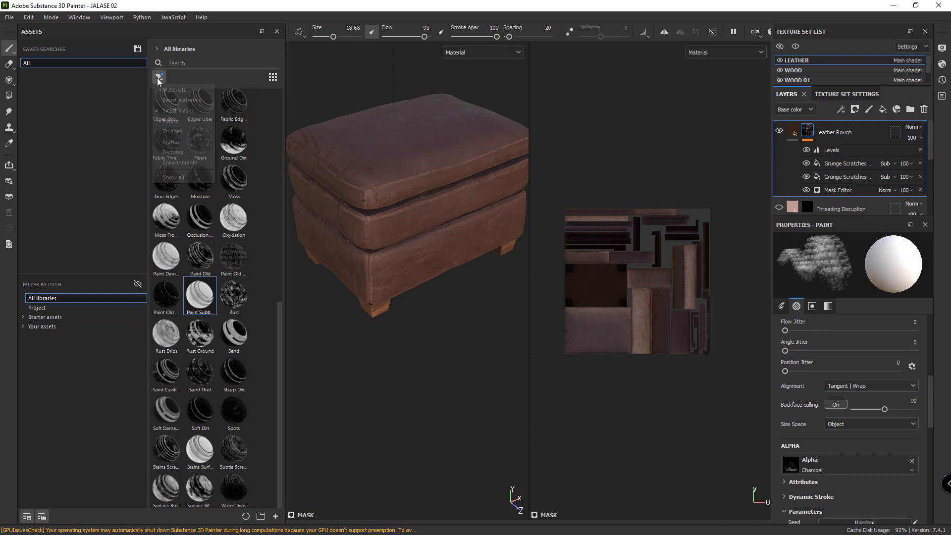
pyautogui.click(168, 133)
pyautogui.scroll(-5, 196, 143)
pyautogui.scroll(-5, 196, 153)
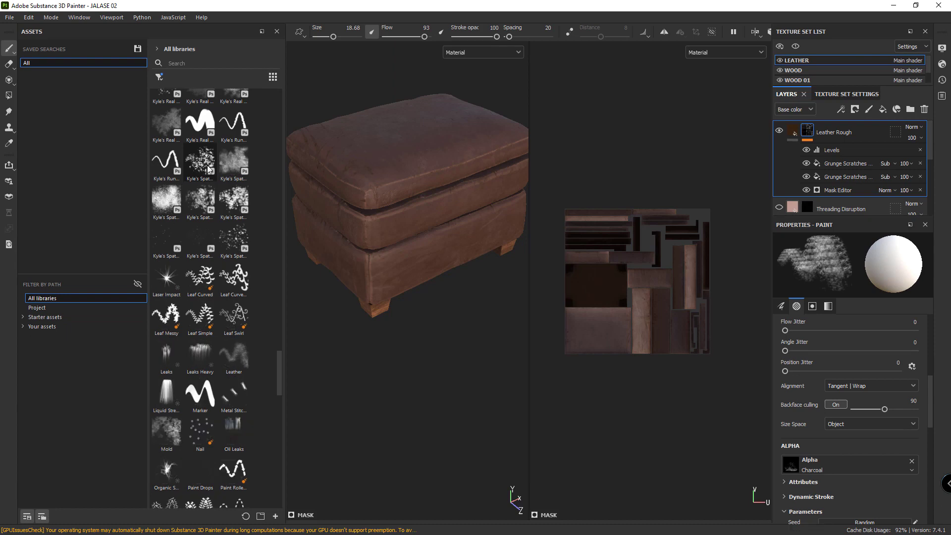
pyautogui.click(208, 169)
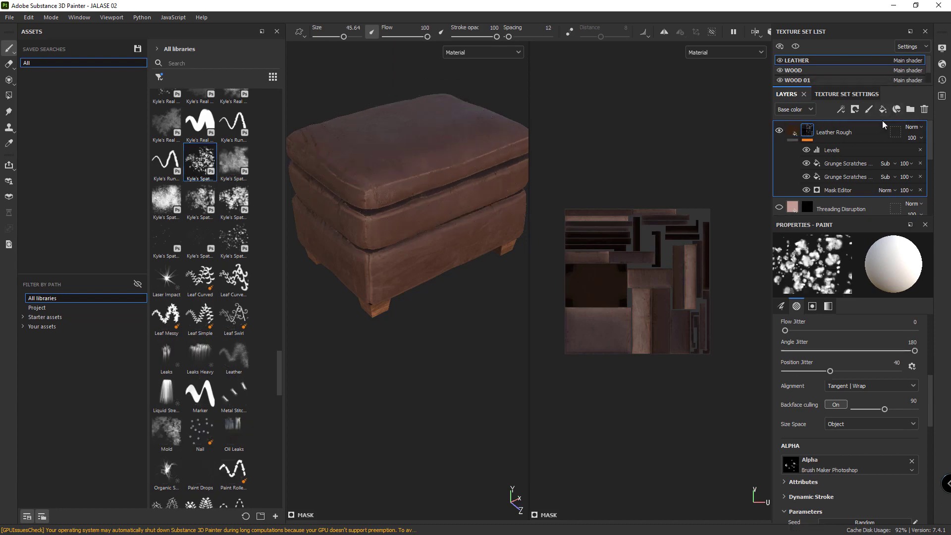
pyautogui.click(891, 110)
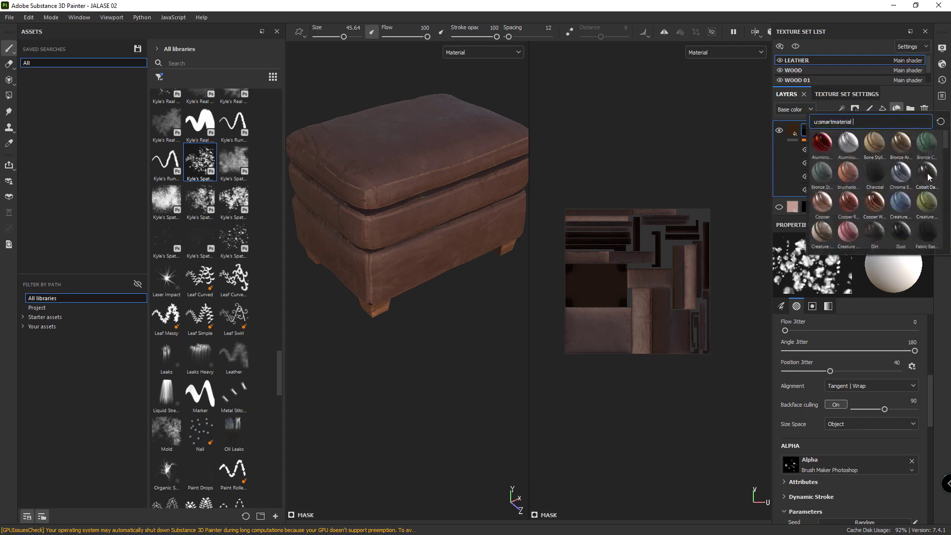
# Add Bronze Armor with a black mask and paint bronze splotches across the ottoman's top
pyautogui.click(902, 147)
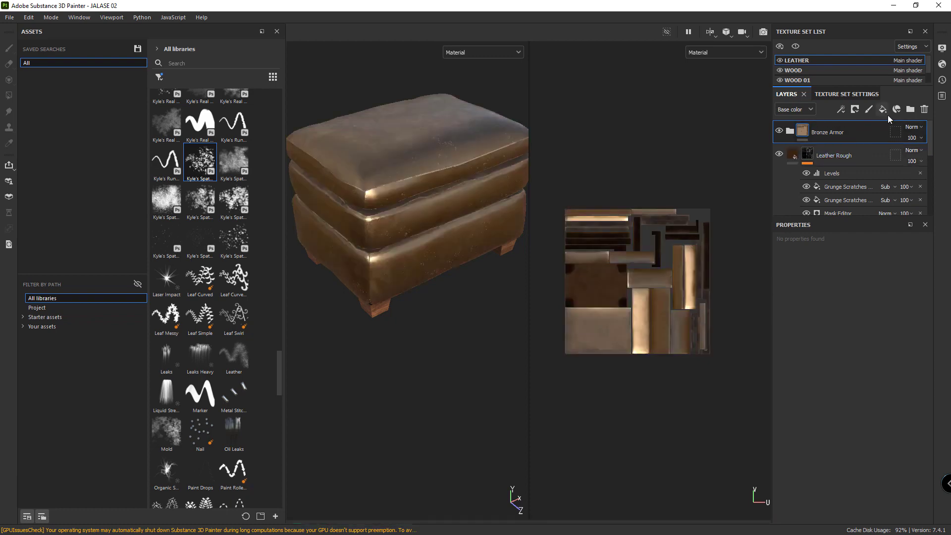
pyautogui.click(855, 113)
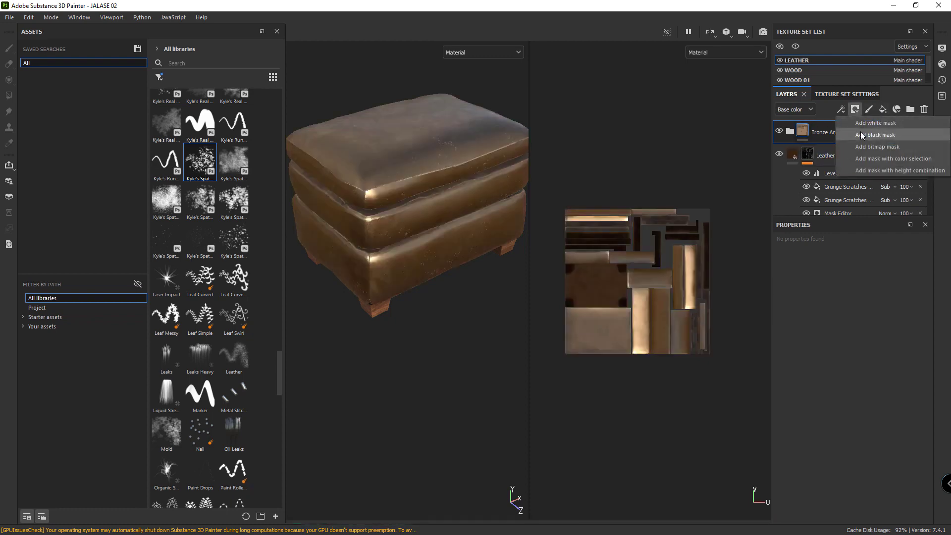
pyautogui.click(864, 130)
pyautogui.moveTo(425, 143)
pyautogui.mouseDown()
pyautogui.moveTo(427, 173)
pyautogui.moveTo(391, 149)
pyautogui.mouseUp()
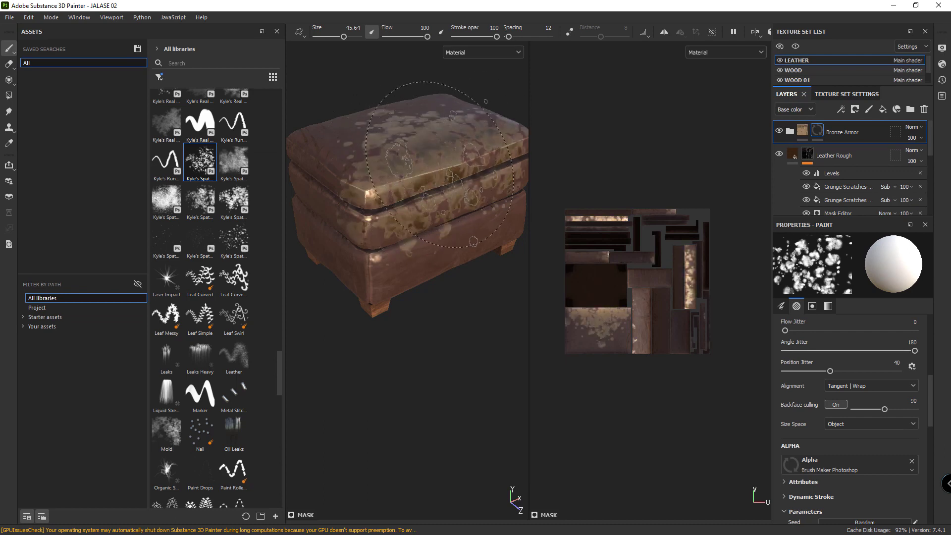
# Paint finer bronze spots on the ottoman's front with smaller spatter brushes
pyautogui.click(194, 194)
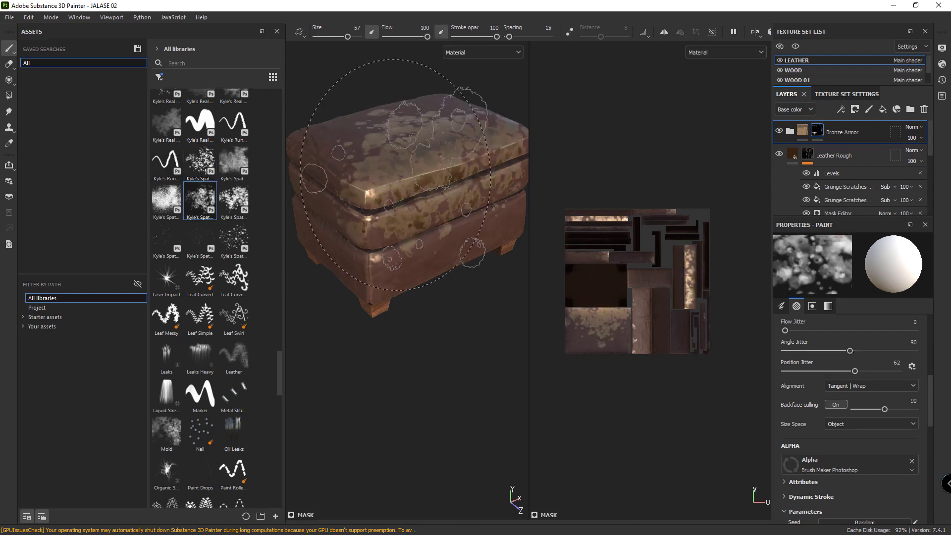
pyautogui.keyDown('ctrl'); pyautogui.moveTo(437, 231); pyautogui.dragTo(421, 232, button='right'); pyautogui.keyUp('ctrl')
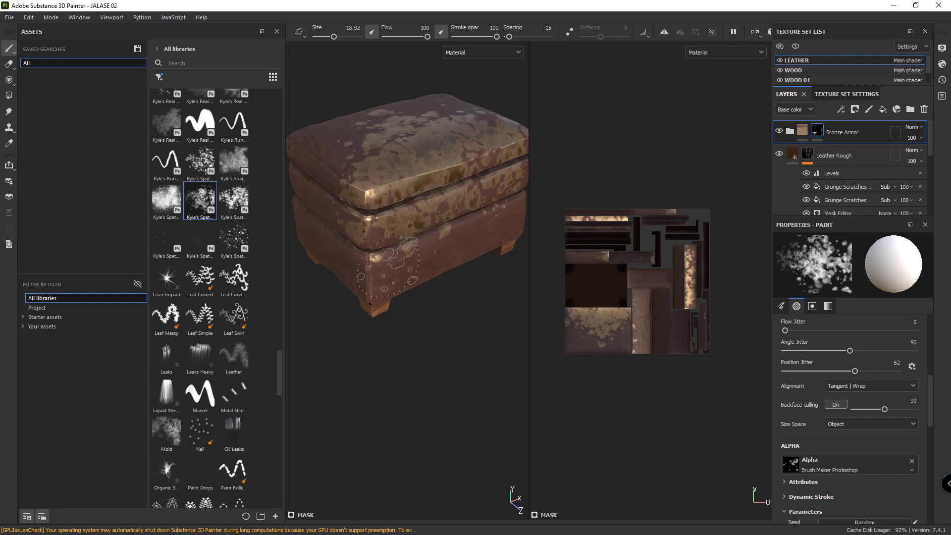
pyautogui.moveTo(406, 258); pyautogui.dragTo(464, 237)
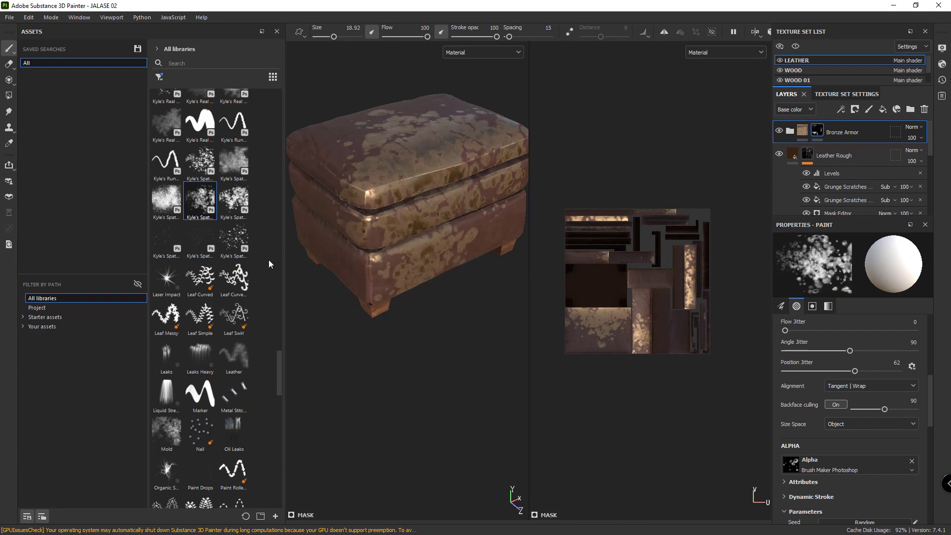
pyautogui.click(234, 238)
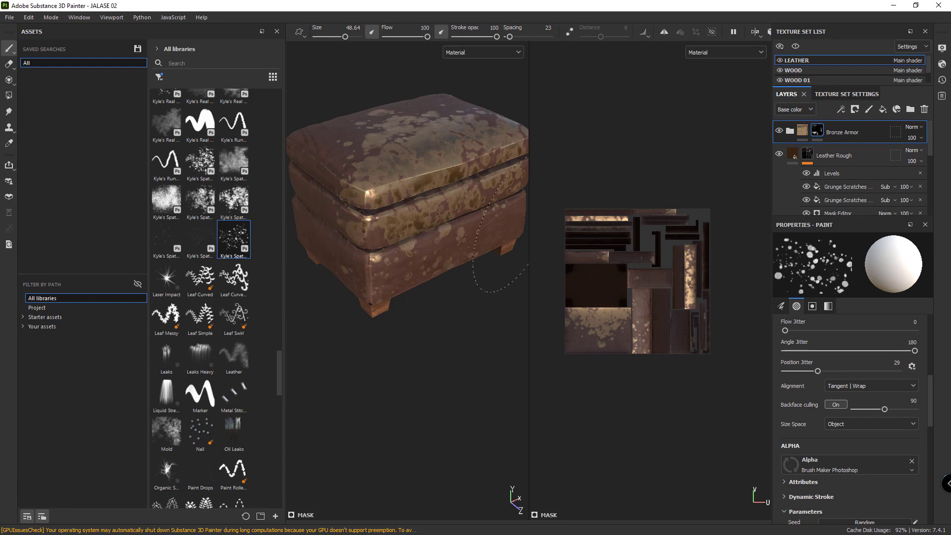
pyautogui.scroll(-5, 241, 185)
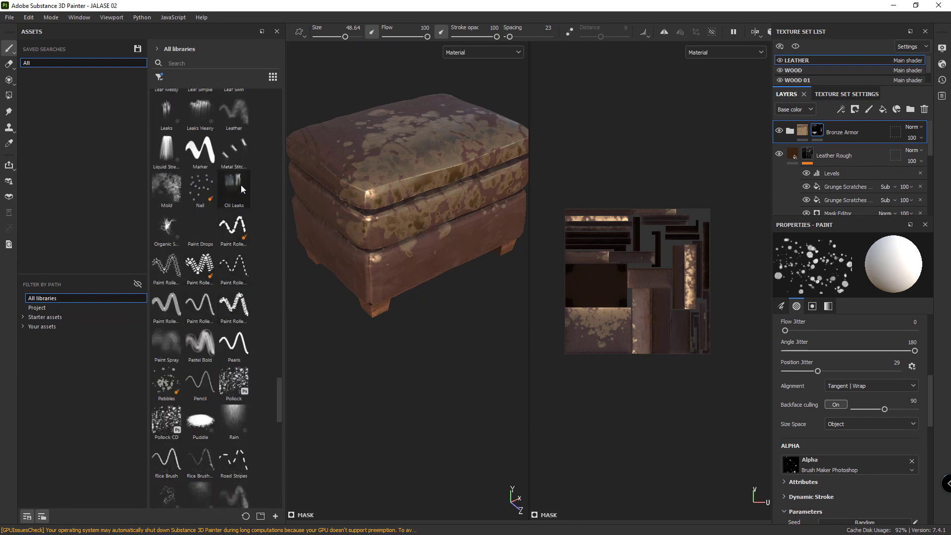
pyautogui.scroll(3, 241, 185)
# Paint Leather-brush cracks on the ottoman's lower front and add Fill layer 1 above Bronze Armor
pyautogui.click(239, 232)
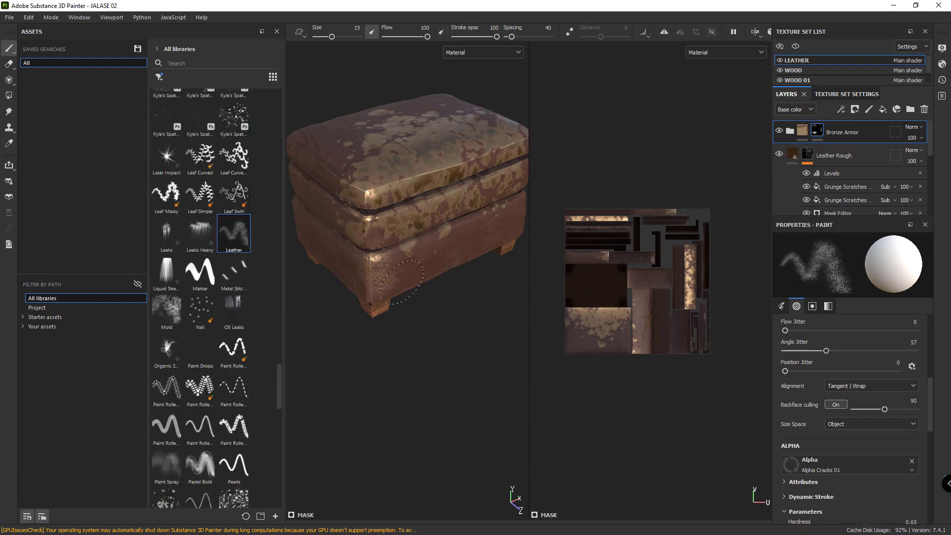
pyautogui.moveTo(401, 283)
pyautogui.mouseDown()
pyautogui.moveTo(436, 255)
pyautogui.moveTo(347, 268)
pyautogui.mouseUp()
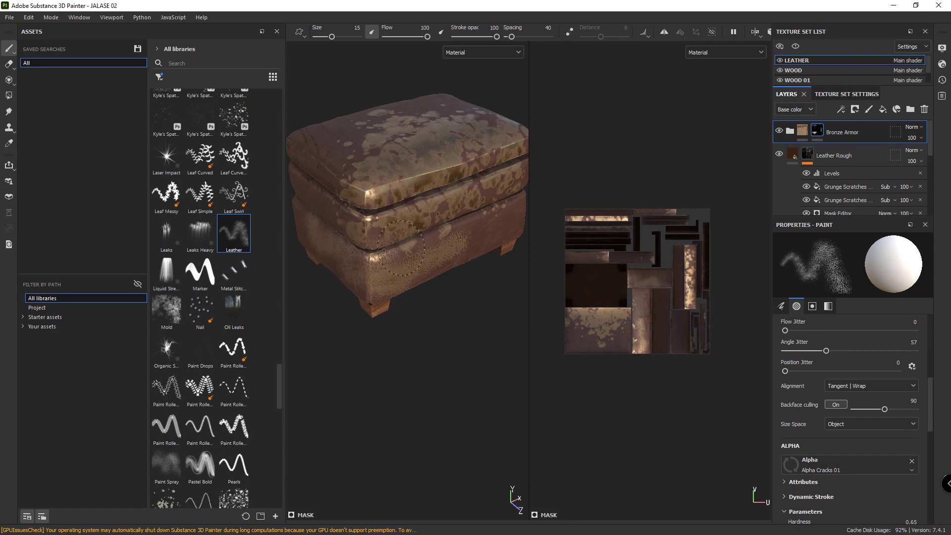
pyautogui.scroll(3, 402, 248)
pyautogui.scroll(3, 401, 248)
pyautogui.keyDown('alt'); pyautogui.moveTo(446, 258); pyautogui.dragTo(551, 272); pyautogui.keyUp('alt')
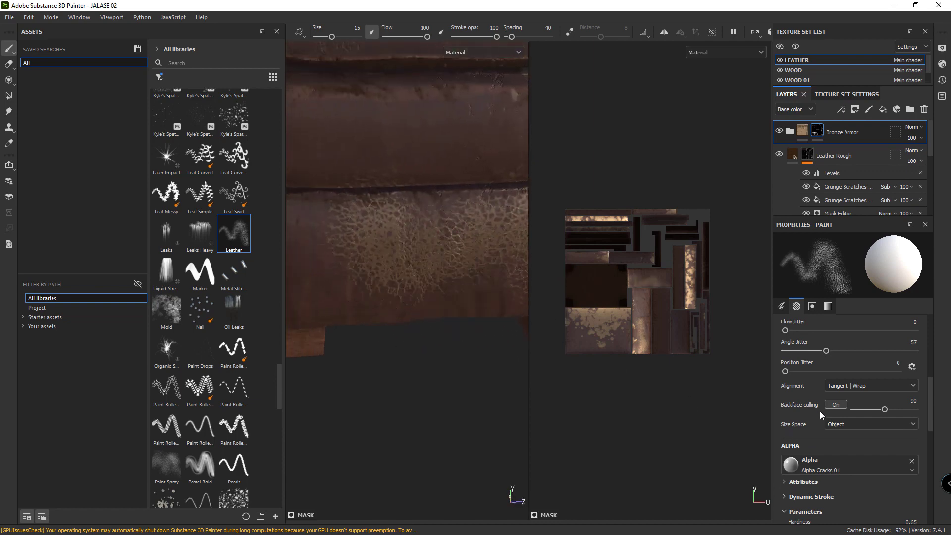
pyautogui.scroll(-1, 819, 411)
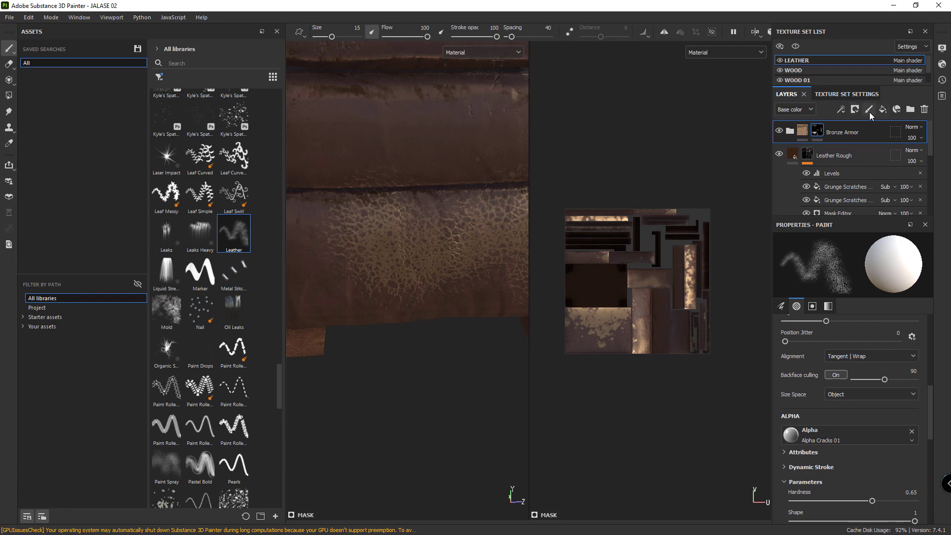
pyautogui.click(882, 110)
# Make Fill layer 1 height-only at 0.3388, disabling color, metal, rough and nrm
pyautogui.scroll(-1, 851, 406)
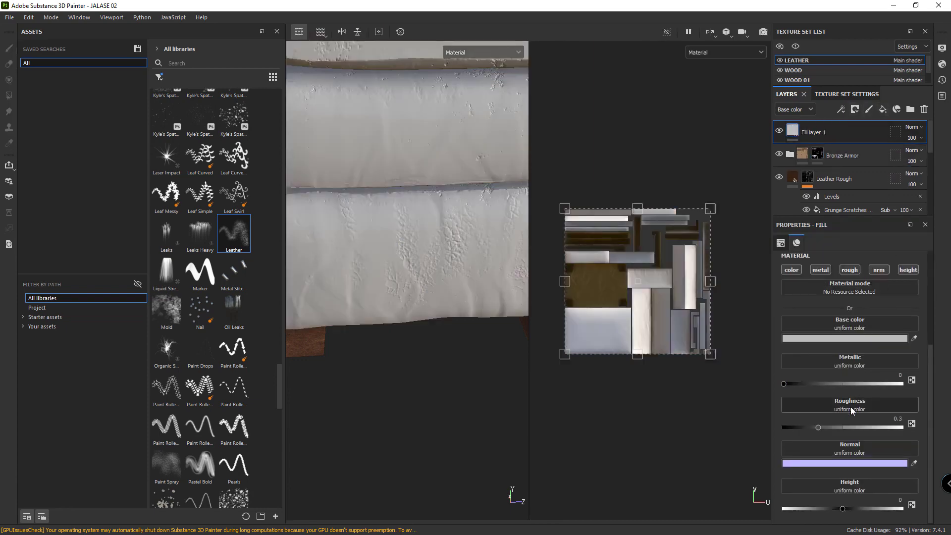
pyautogui.click(801, 269)
pyautogui.click(912, 272)
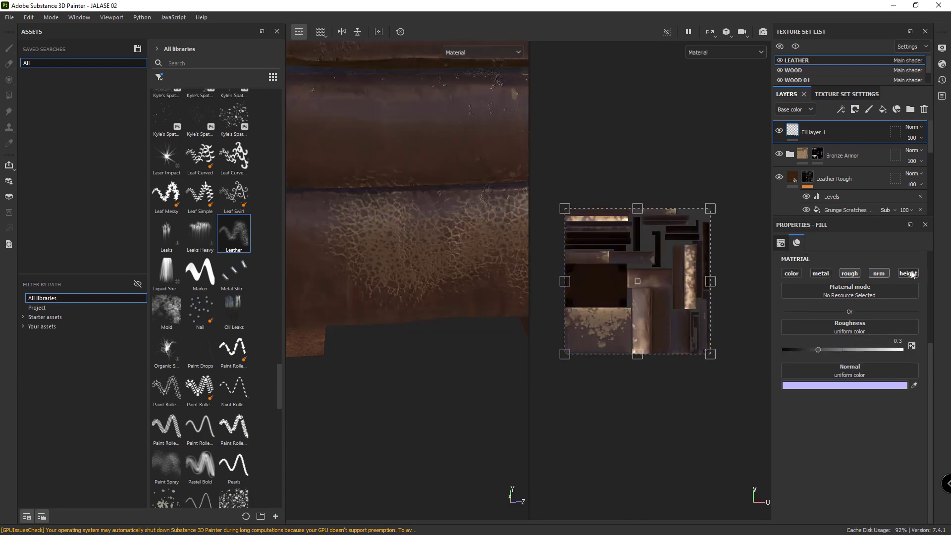
pyautogui.click(909, 273)
pyautogui.click(878, 274)
pyautogui.click(850, 274)
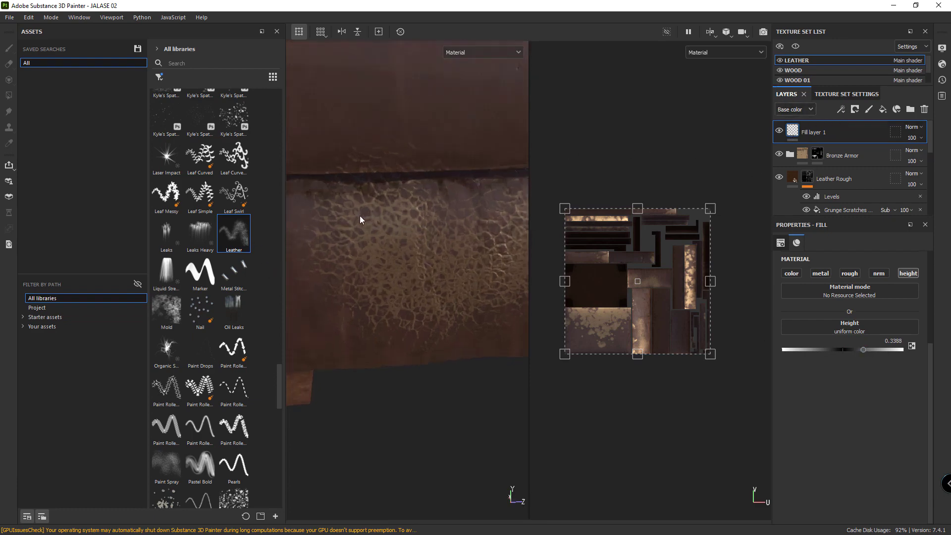
# Add a black mask to Fill layer 1
pyautogui.scroll(-3, 360, 215)
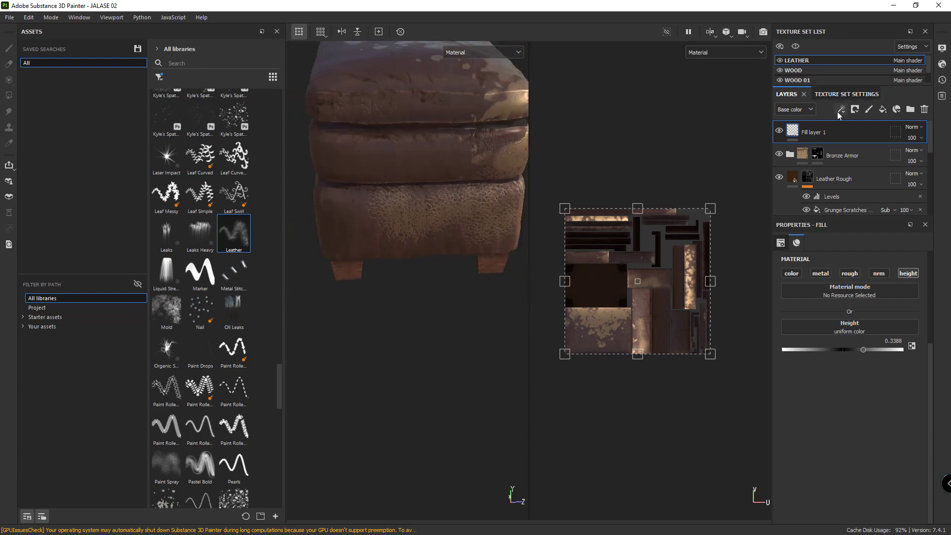
pyautogui.click(858, 107)
pyautogui.click(860, 137)
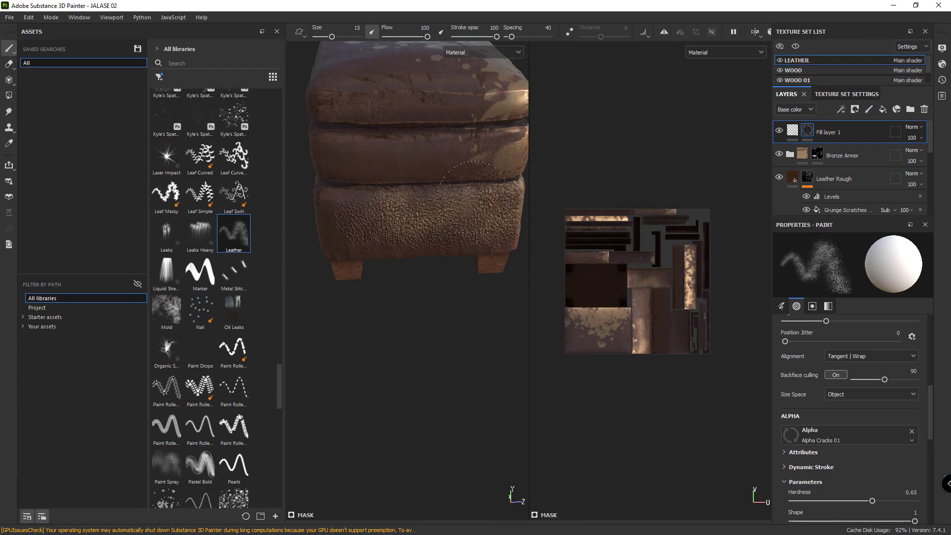
pyautogui.scroll(3, 473, 188)
pyautogui.moveTo(473, 188)
pyautogui.keyDown('alt'); pyautogui.mouseDown()
pyautogui.moveTo(386, 183)
pyautogui.moveTo(357, 213)
pyautogui.moveTo(515, 290)
pyautogui.moveTo(434, 249)
pyautogui.mouseUp(); pyautogui.keyUp('alt')
pyautogui.scroll(-3, 511, 282)
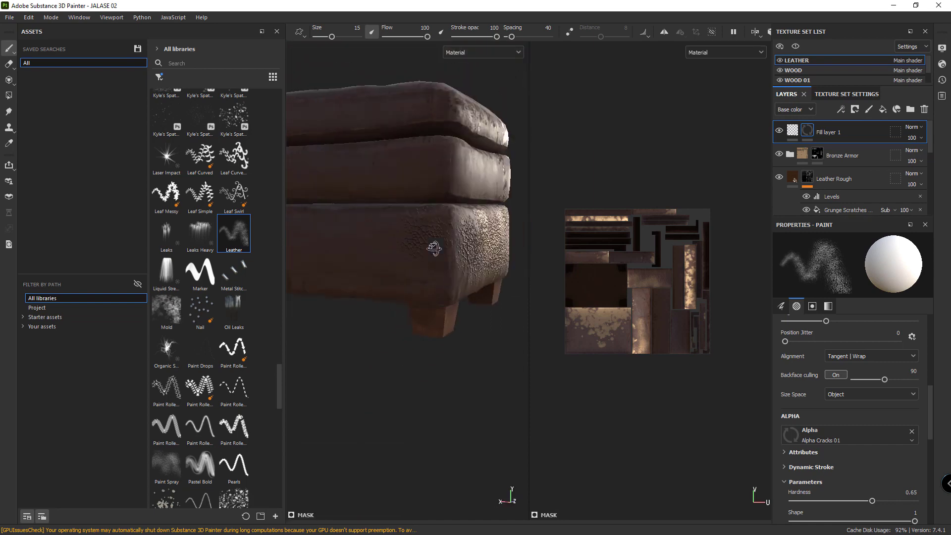
pyautogui.scroll(-2, 210, 318)
pyautogui.scroll(-2, 210, 317)
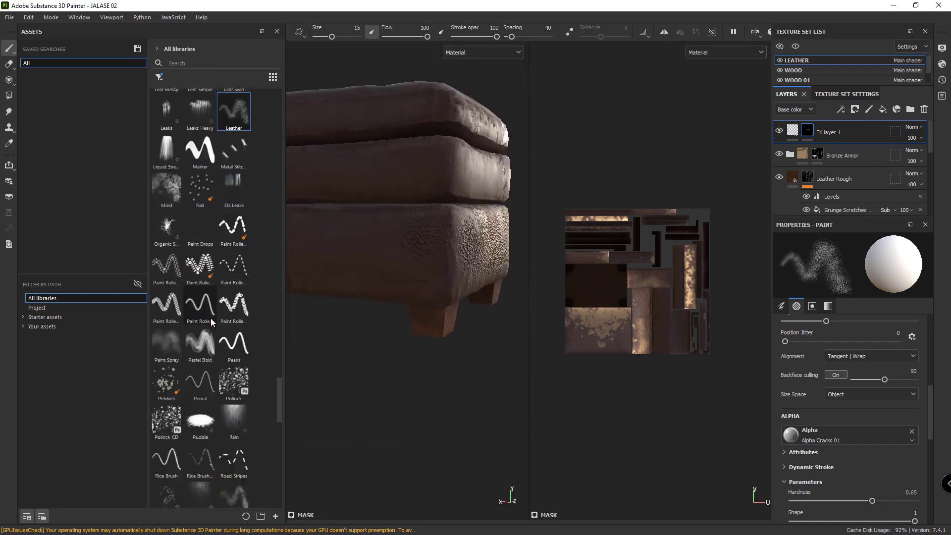
pyautogui.scroll(-3, 210, 318)
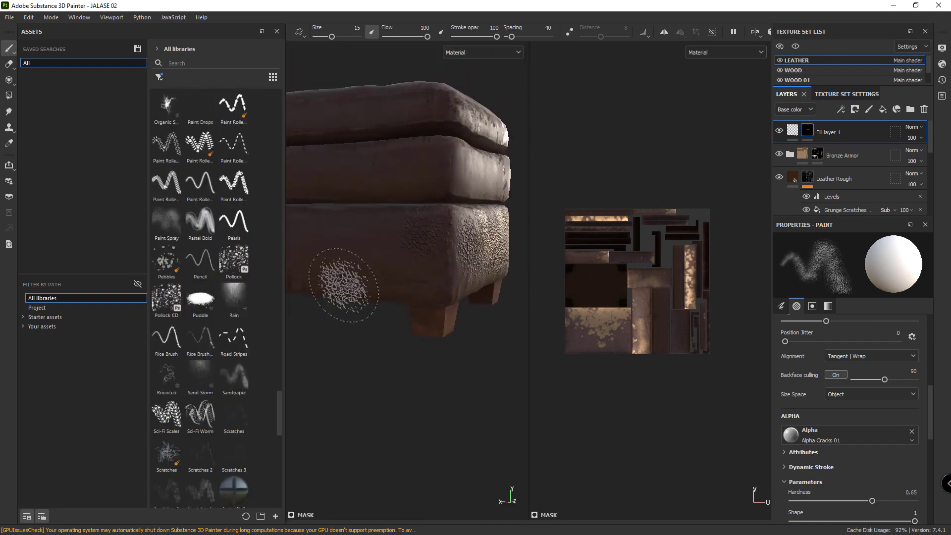
pyautogui.scroll(-10, 272, 311)
pyautogui.scroll(-3, 254, 288)
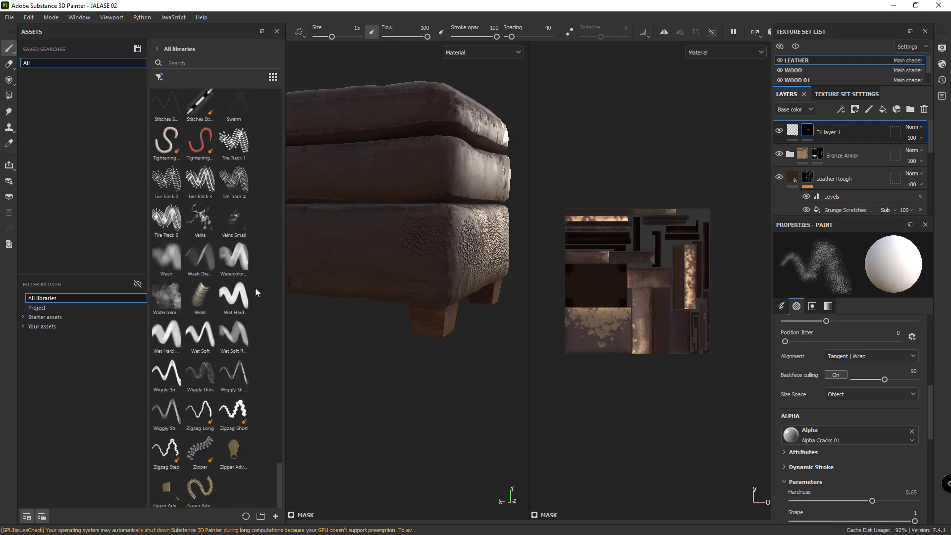
pyautogui.scroll(-3, 254, 287)
pyautogui.scroll(-3, 253, 285)
pyautogui.scroll(6, 251, 283)
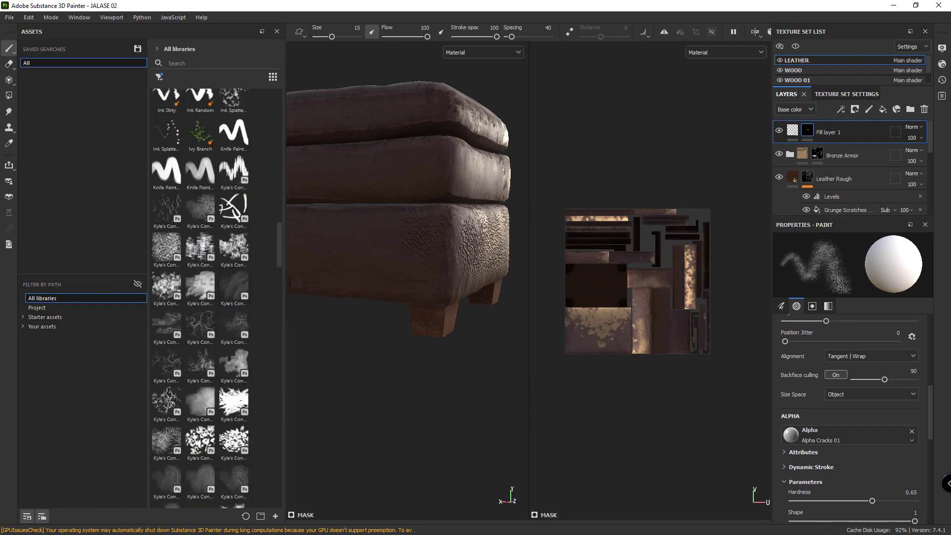
pyautogui.click(158, 76)
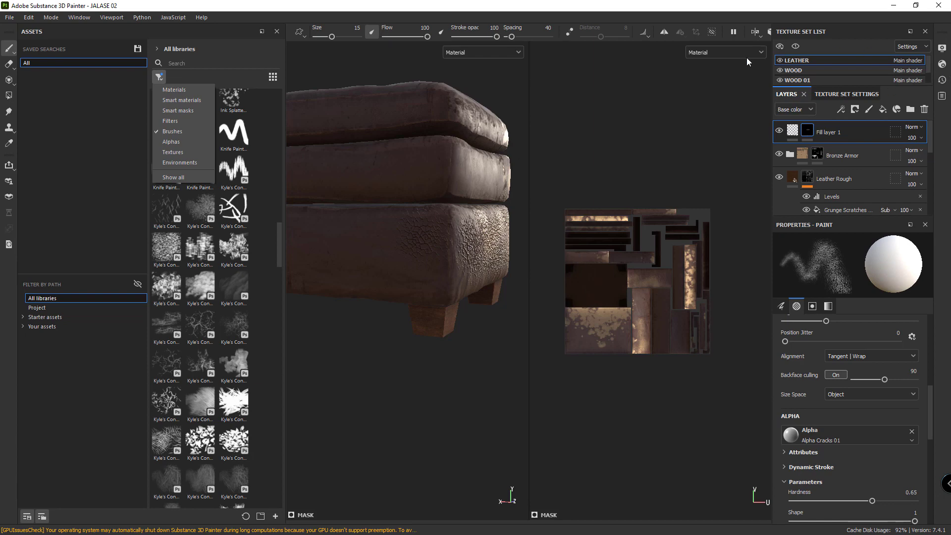
pyautogui.click(584, 132)
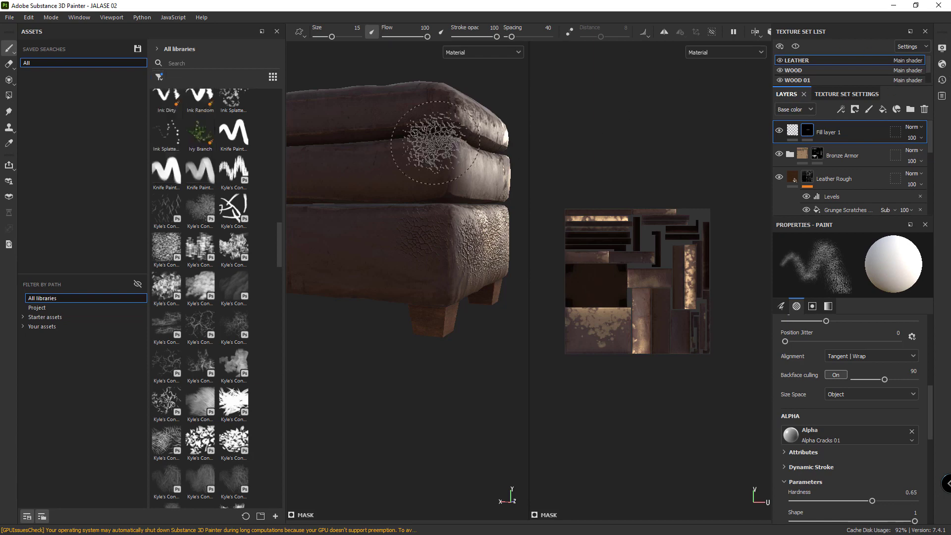
pyautogui.scroll(3, 400, 156)
pyautogui.scroll(-3, 401, 156)
pyautogui.keyDown('alt'); pyautogui.moveTo(384, 159); pyautogui.dragTo(404, 191); pyautogui.keyUp('alt')
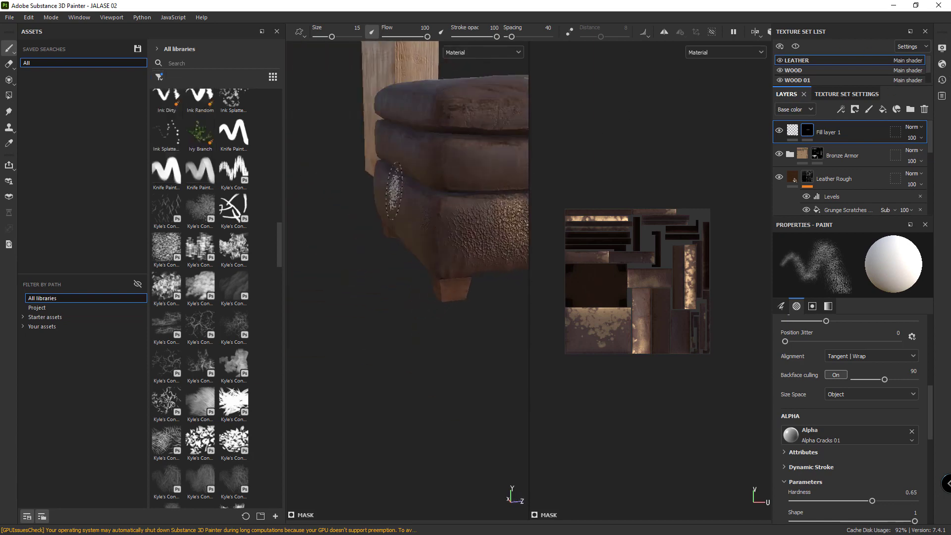
pyautogui.keyDown('alt'); pyautogui.moveTo(482, 157); pyautogui.dragTo(317, 281); pyautogui.keyUp('alt')
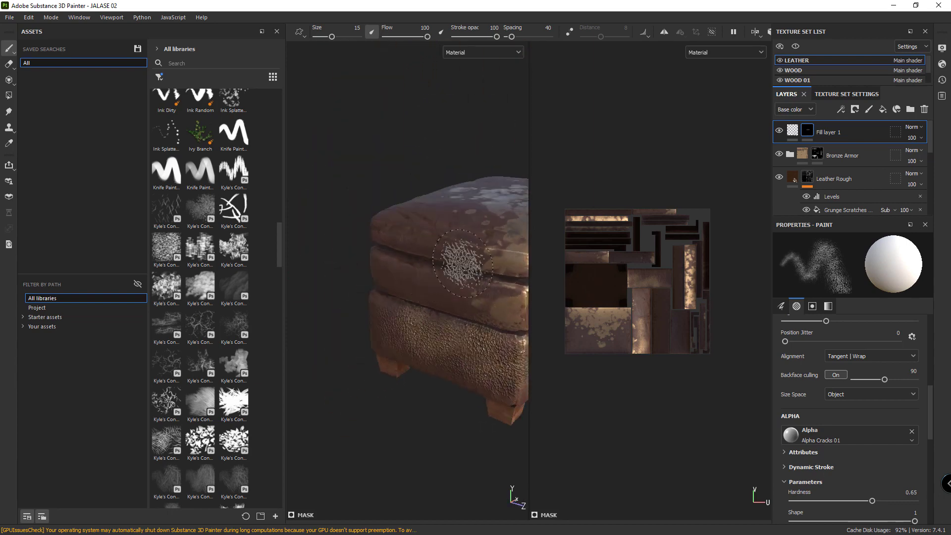
pyautogui.scroll(-5, 347, 277)
pyautogui.moveTo(346, 278)
pyautogui.keyDown('alt'); pyautogui.mouseDown()
pyautogui.moveTo(413, 266)
pyautogui.moveTo(409, 243)
pyautogui.mouseUp(); pyautogui.keyUp('alt')
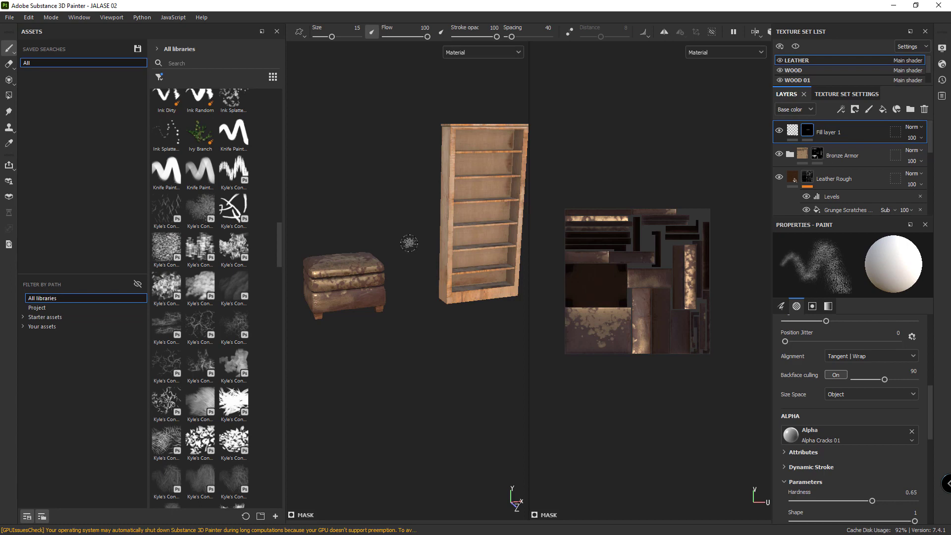